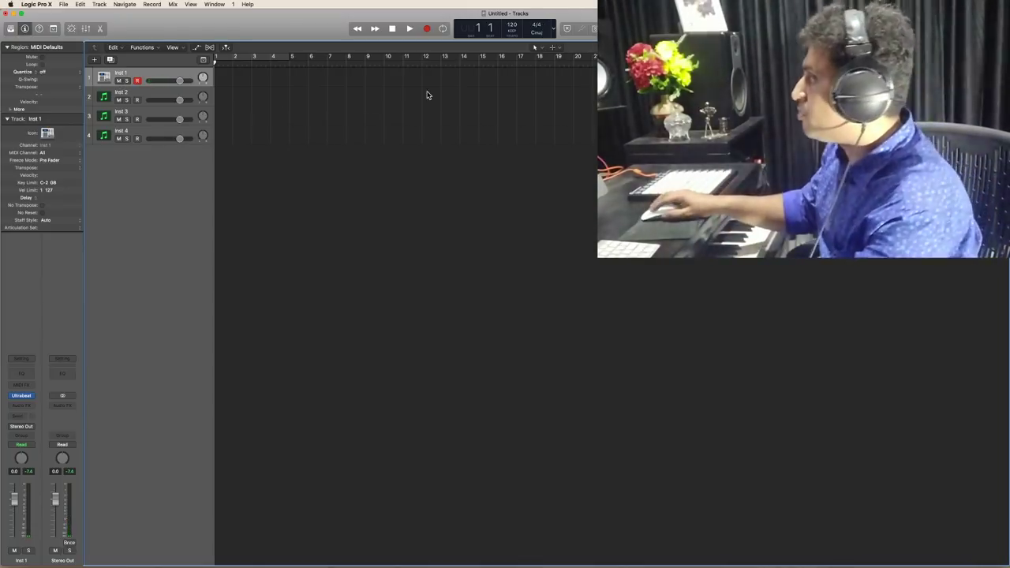
# Set the project tempo to 100 and open an enlarged Piano Roll for the Inst 1 track
pyautogui.moveTo(513, 25); pyautogui.dragTo(515, 30)
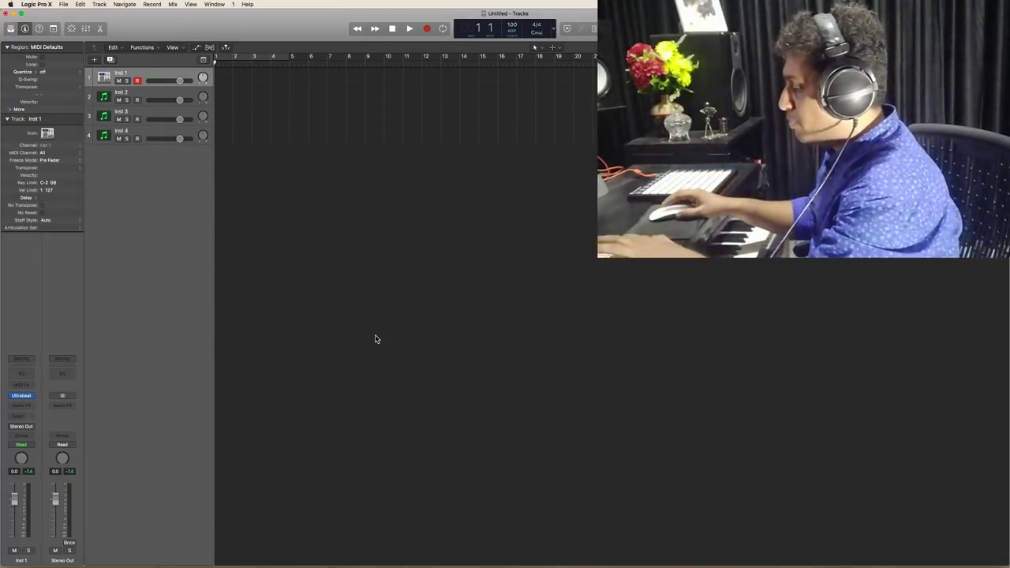
pyautogui.press('p')
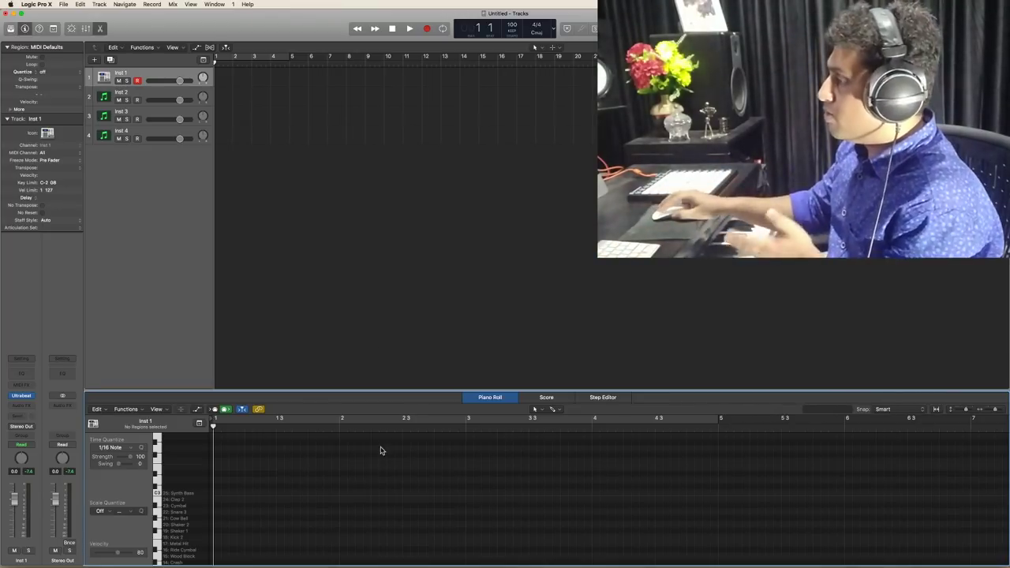
pyautogui.moveTo(452, 388); pyautogui.dragTo(451, 210)
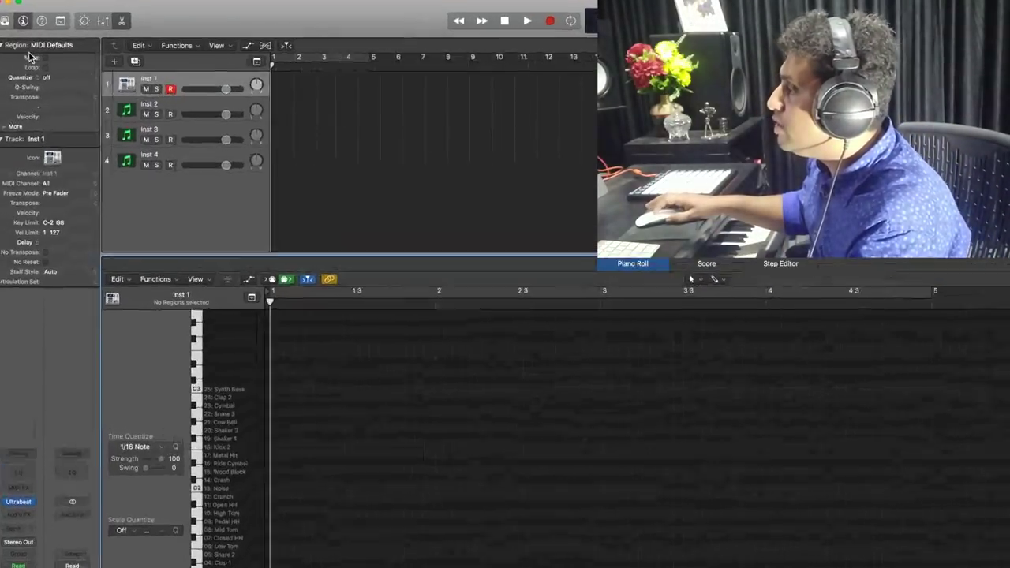
pyautogui.click(57, 77)
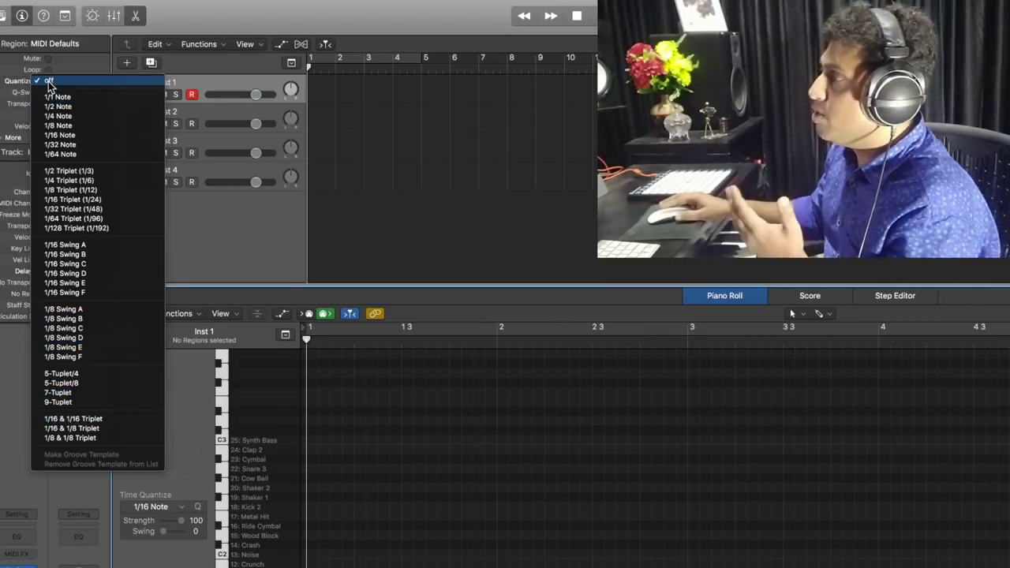
pyautogui.click(197, 503)
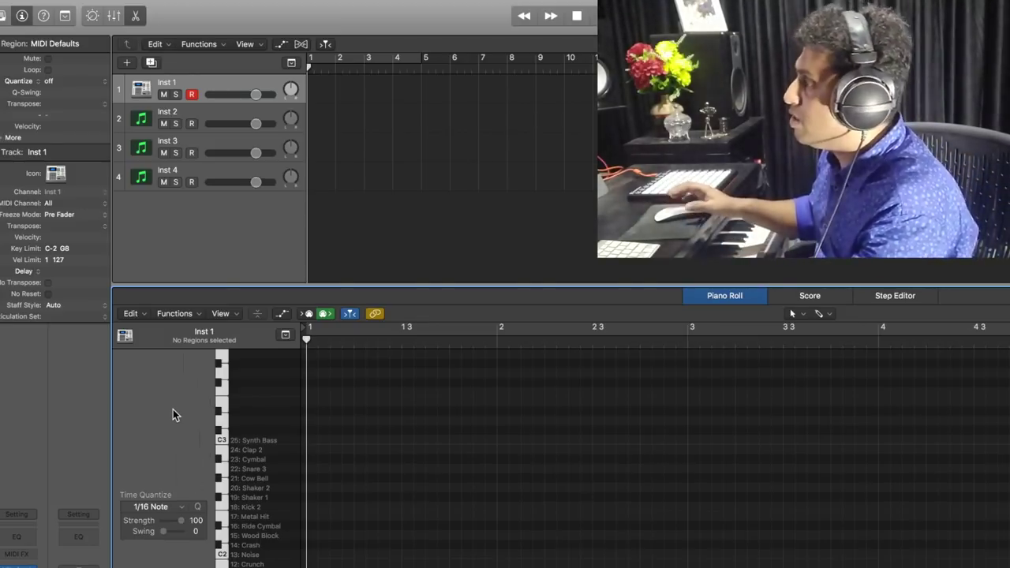
pyautogui.scroll(-5, 172, 409)
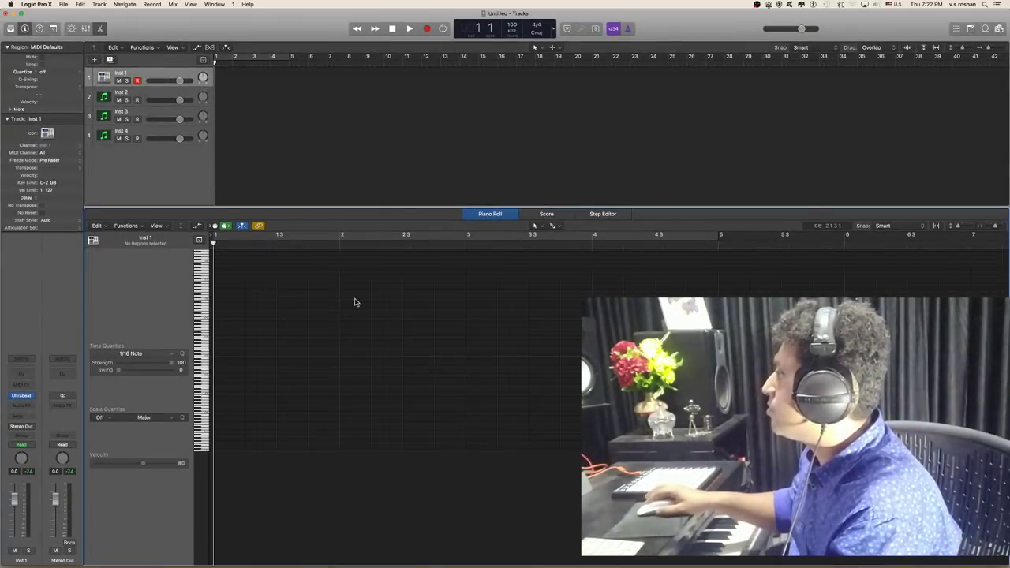
# Move the playhead to bar 2 and switch the transport display to the detailed layout with time code and locators
pyautogui.click(242, 65)
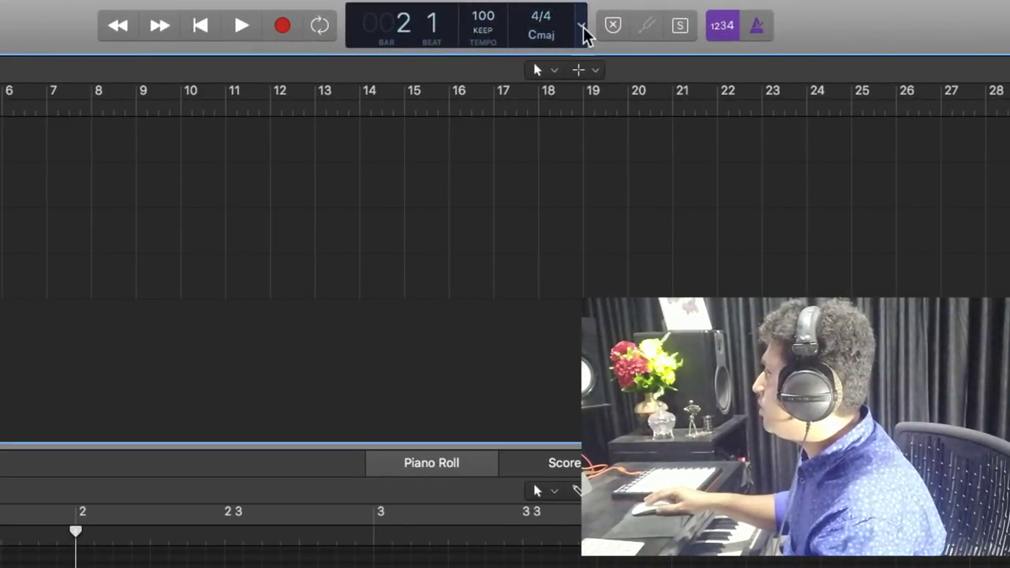
pyautogui.click(581, 28)
pyautogui.click(611, 152)
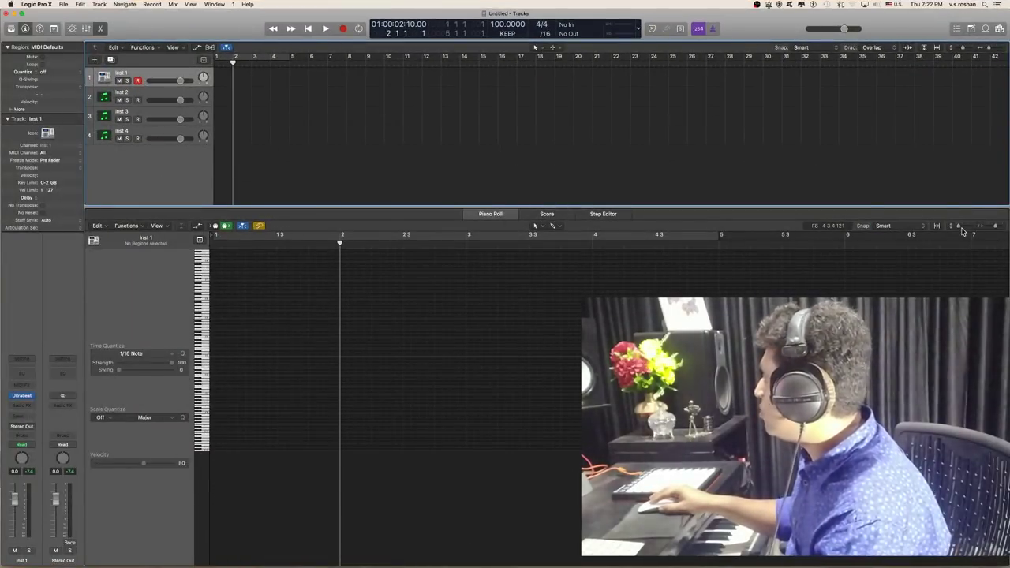
# Record a drum pattern about four bars long on the Inst 1 track, starting at bar 2
pyautogui.moveTo(959, 228); pyautogui.dragTo(1003, 235)
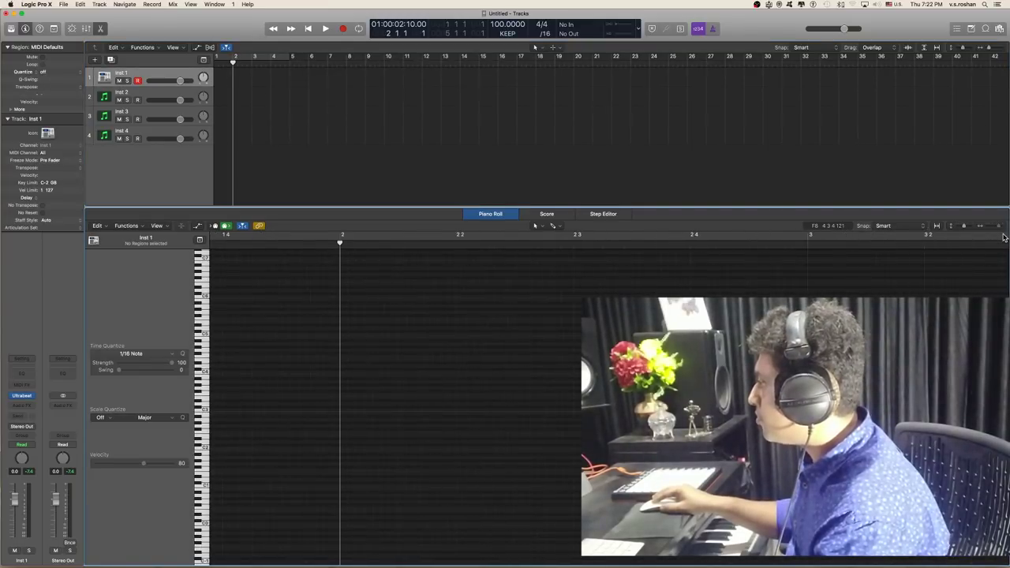
pyautogui.hscroll(-5, 352, 349)
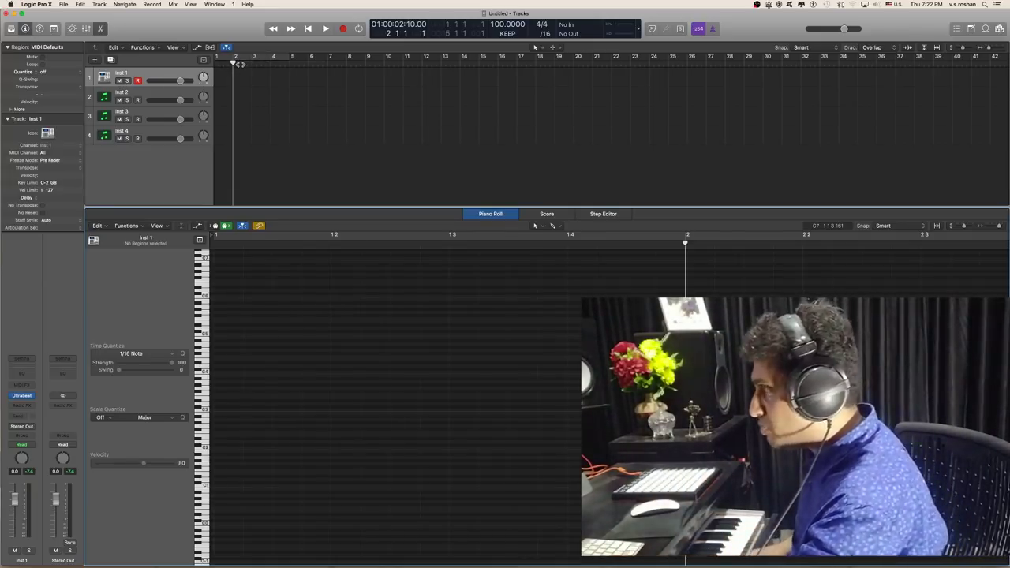
pyautogui.press('r')
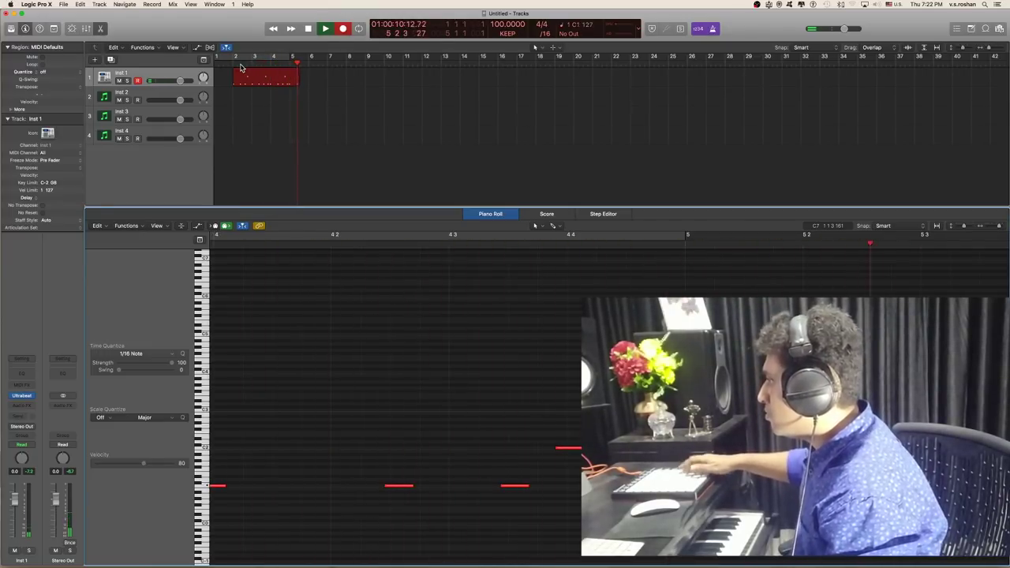
pyautogui.press('space')
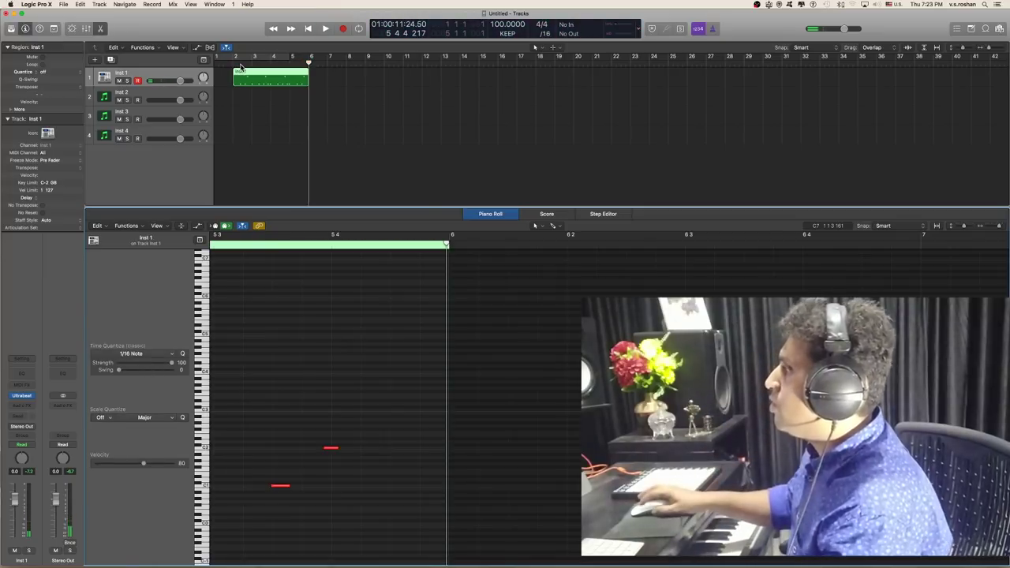
# Cycle the first bar of the recorded region, from bar 2 to bar 3, and play the loop
pyautogui.scroll(-3, 258, 94)
pyautogui.scroll(8, 259, 93)
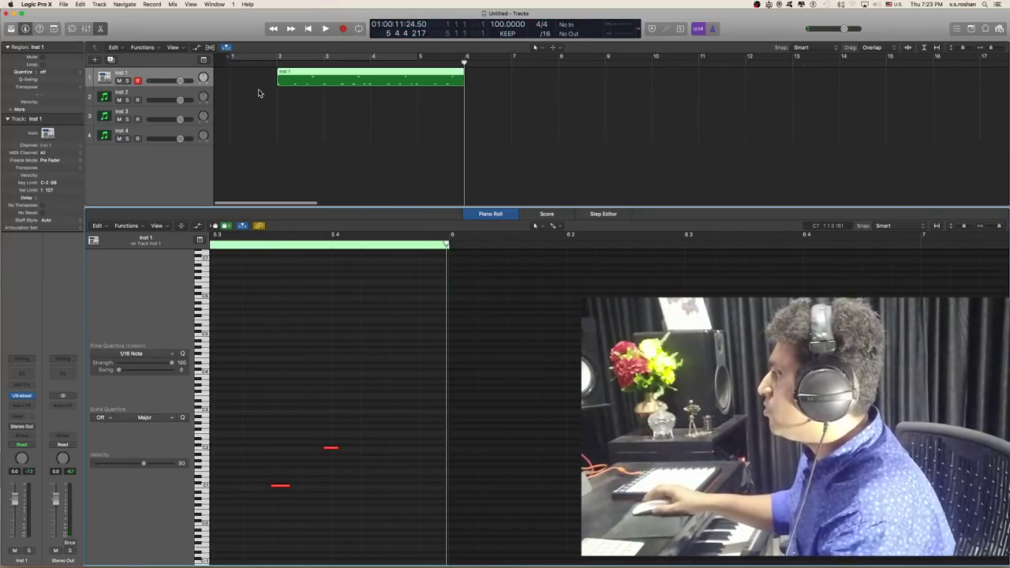
pyautogui.moveTo(268, 60); pyautogui.dragTo(292, 164)
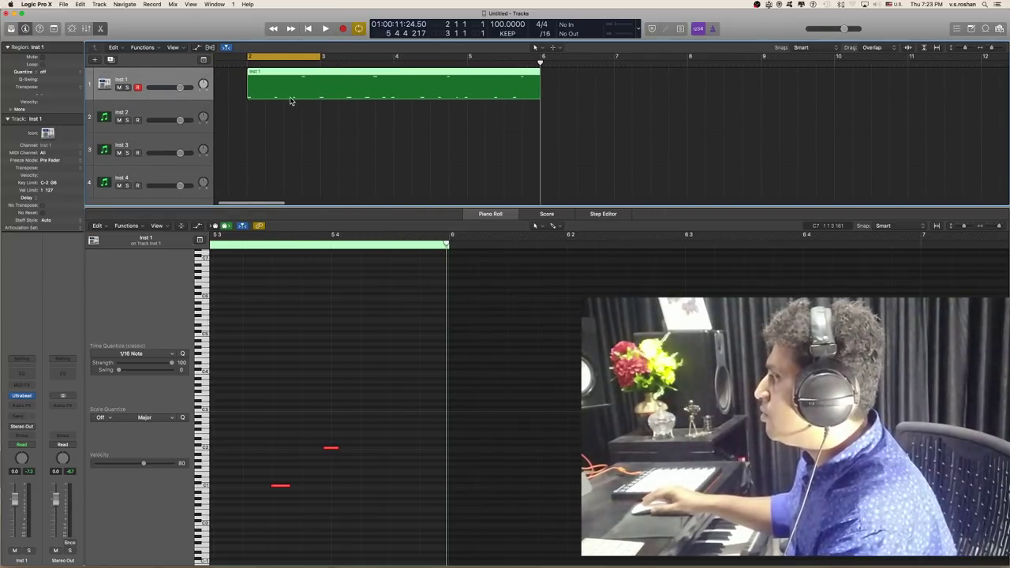
pyautogui.press('space')
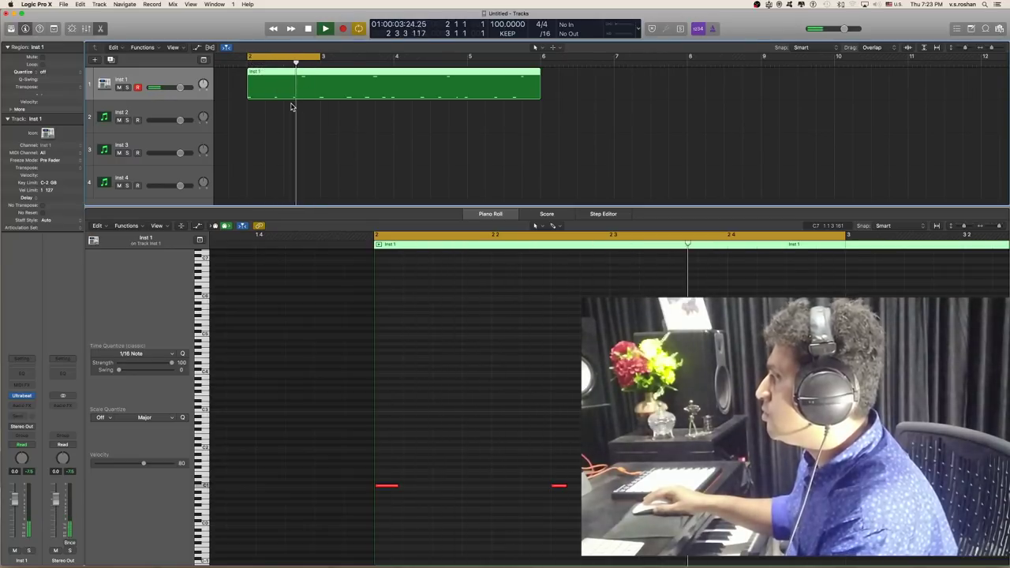
pyautogui.press('space')
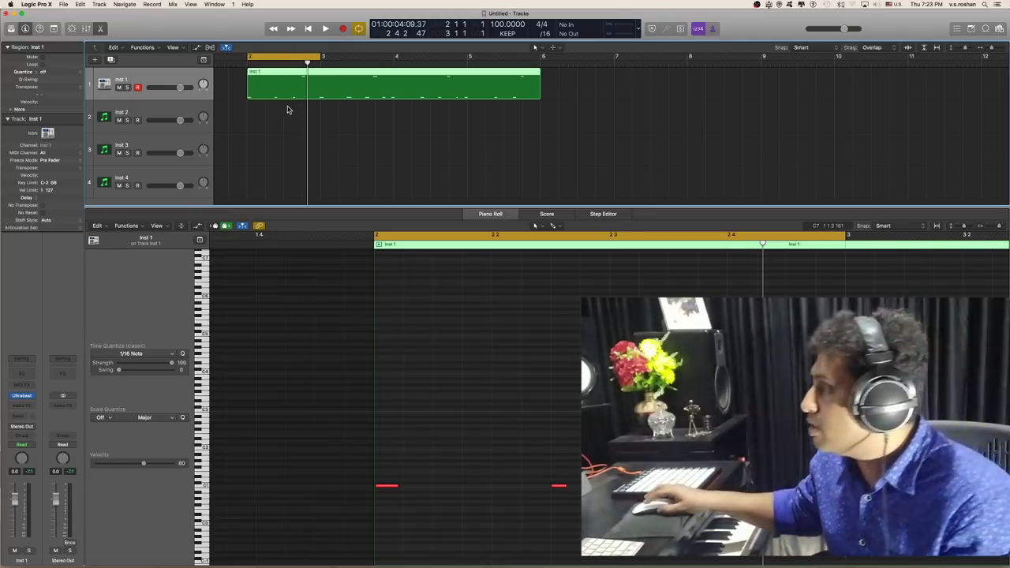
pyautogui.click(133, 354)
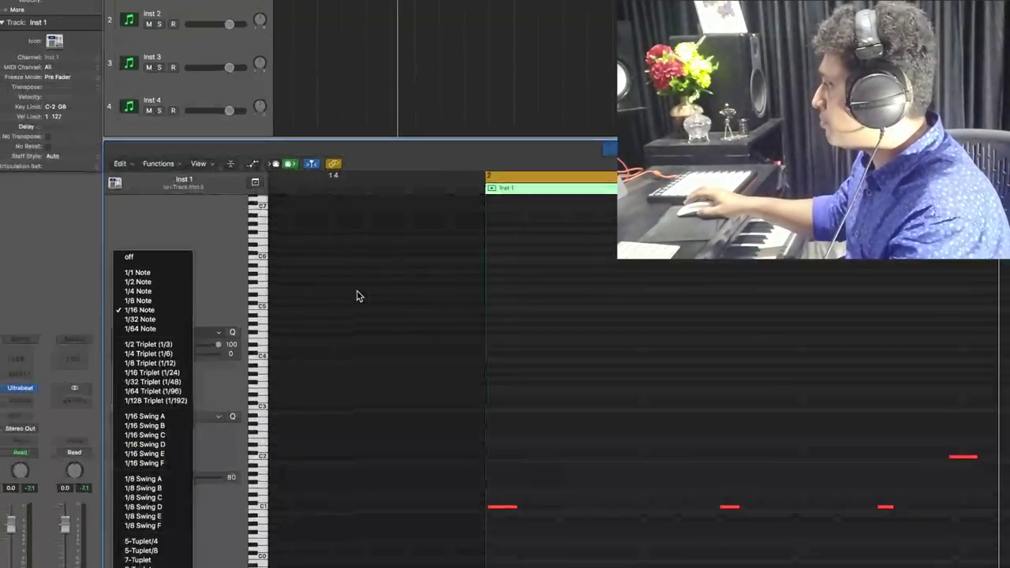
pyautogui.click(282, 198)
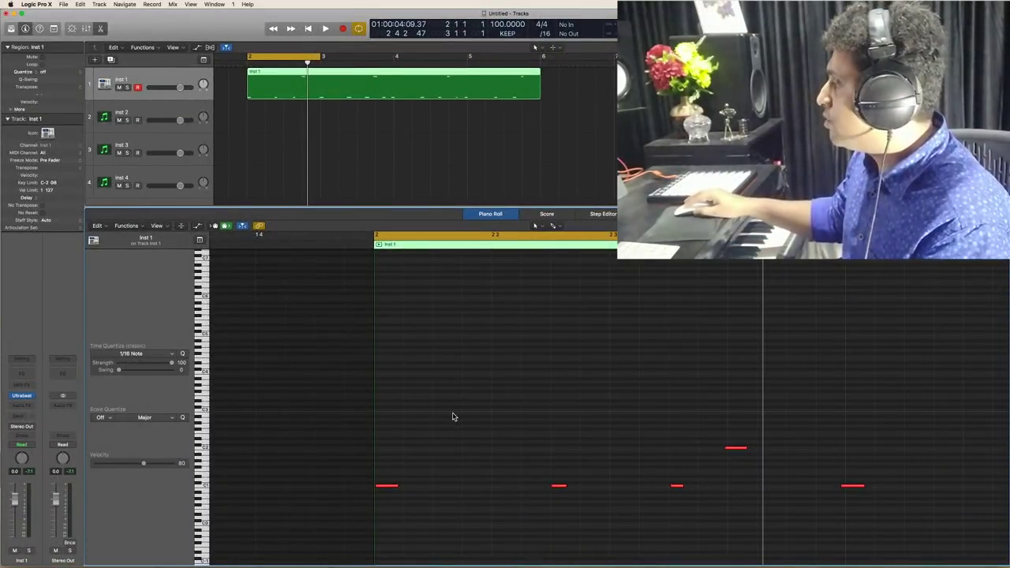
pyautogui.scroll(-3, 453, 414)
pyautogui.scroll(5, 453, 414)
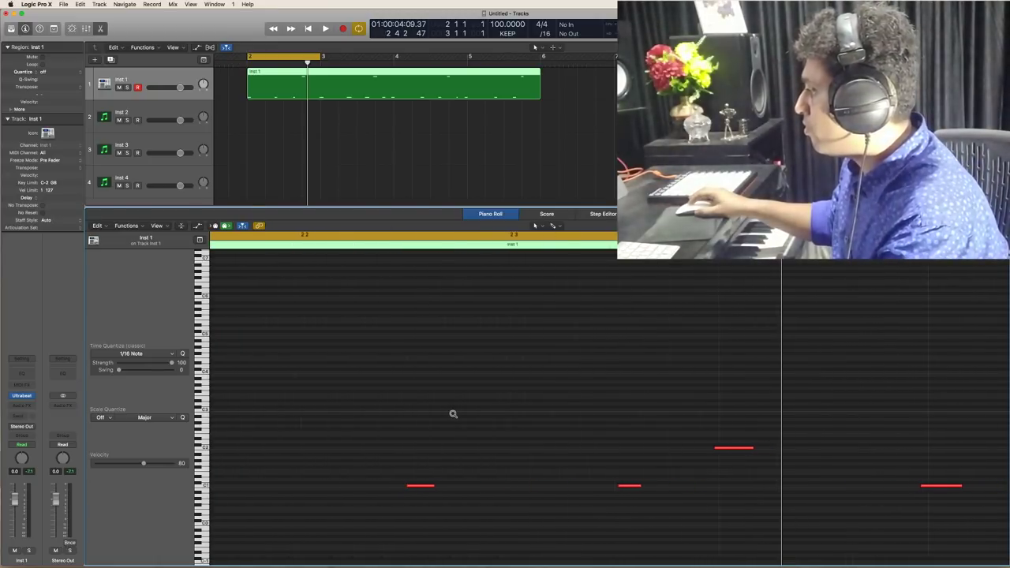
pyautogui.scroll(-2, 453, 414)
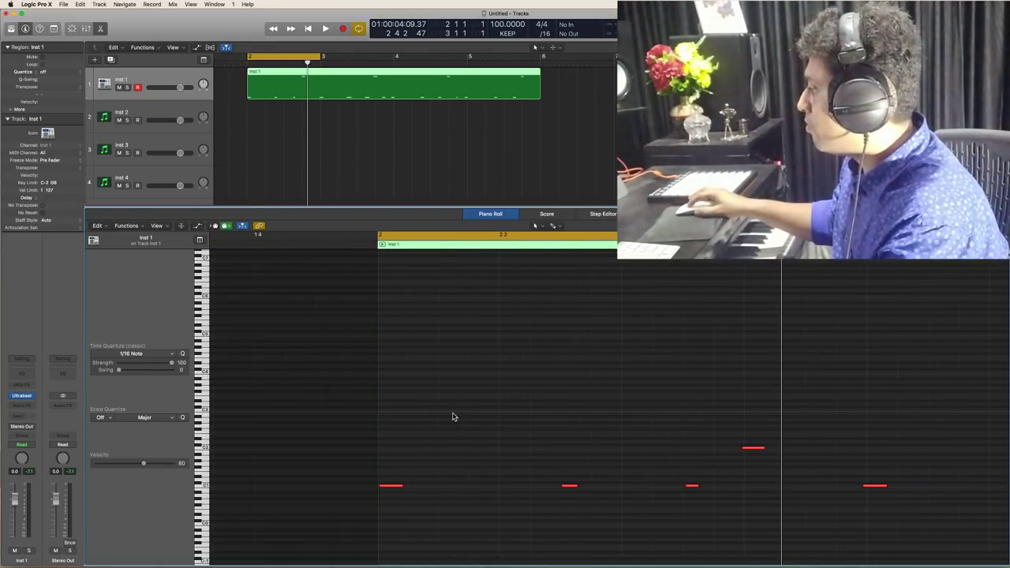
# Set Time Quantize to 1/1 Note, select all notes in the Inst 1 region and quantize them
pyautogui.click(160, 360)
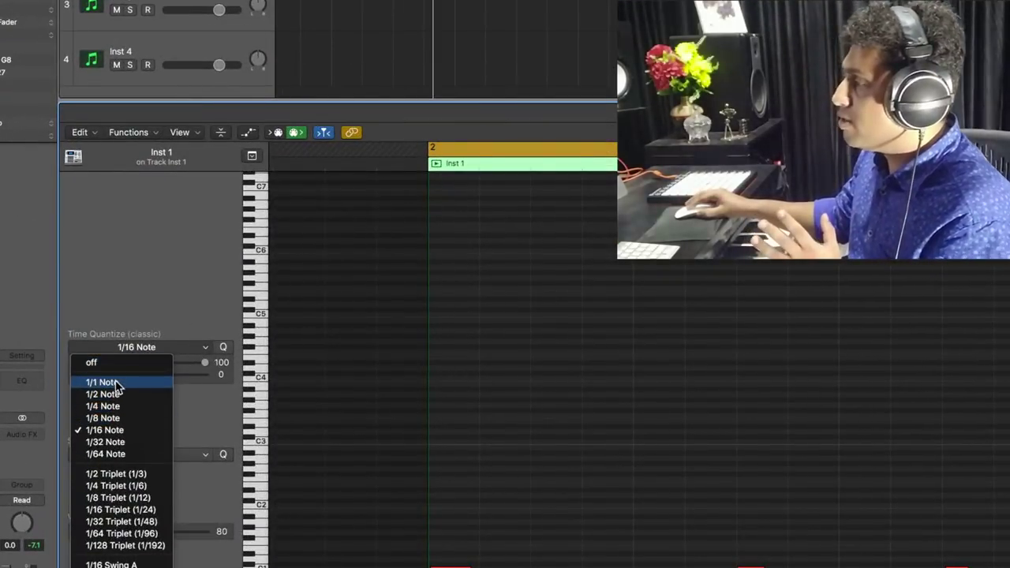
pyautogui.click(116, 383)
pyautogui.keyDown('ctrl'); pyautogui.keyDown('alt'); pyautogui.click(593, 419); pyautogui.keyUp('alt'); pyautogui.keyUp('ctrl')
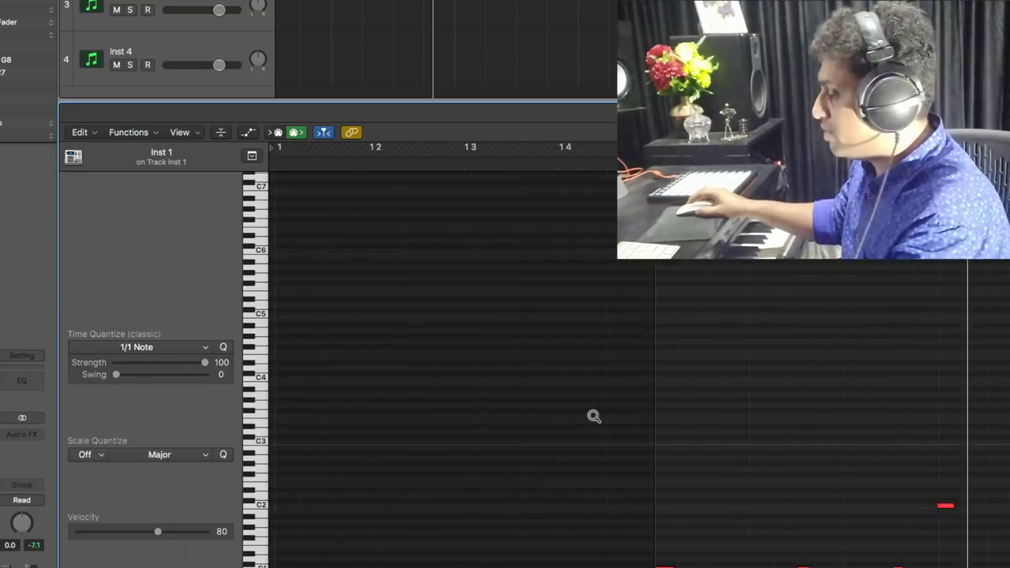
pyautogui.keyDown('ctrl'); pyautogui.keyDown('alt'); pyautogui.click(592, 421); pyautogui.keyUp('alt'); pyautogui.keyUp('ctrl')
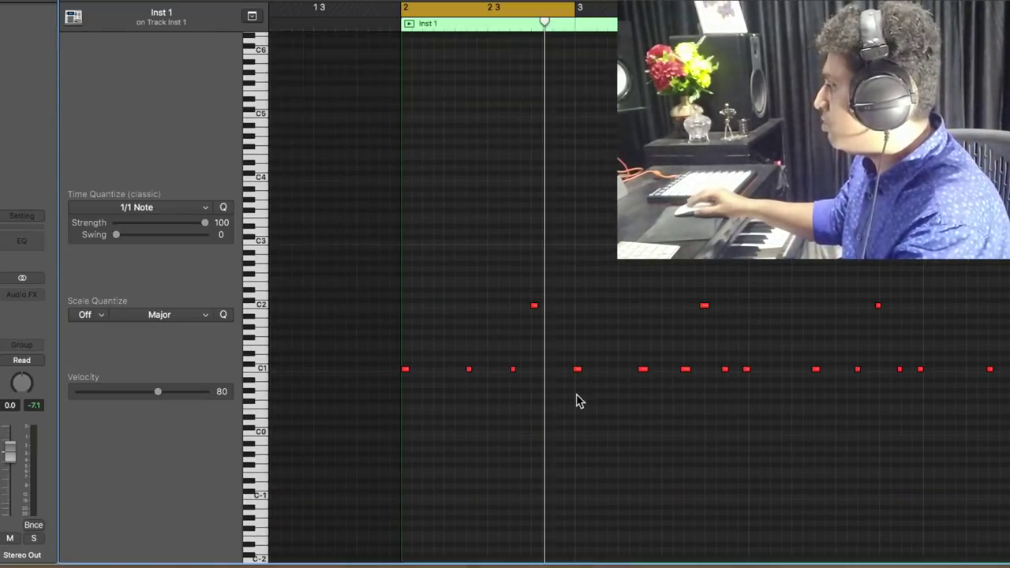
pyautogui.hscroll(-5, 681, 392)
pyautogui.scroll(5, 663, 394)
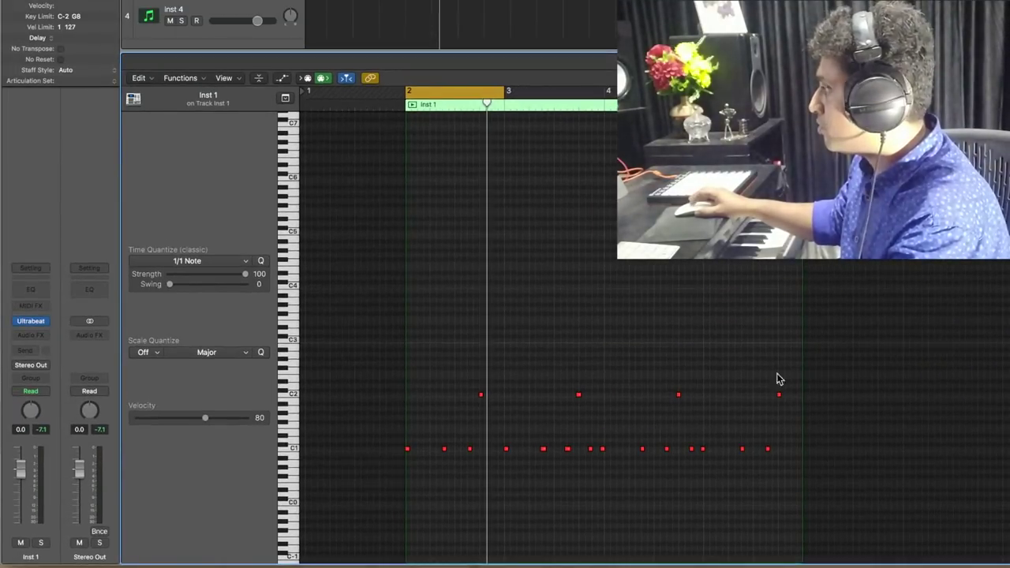
pyautogui.moveTo(787, 367); pyautogui.dragTo(729, 456)
pyautogui.moveTo(772, 330); pyautogui.dragTo(720, 472)
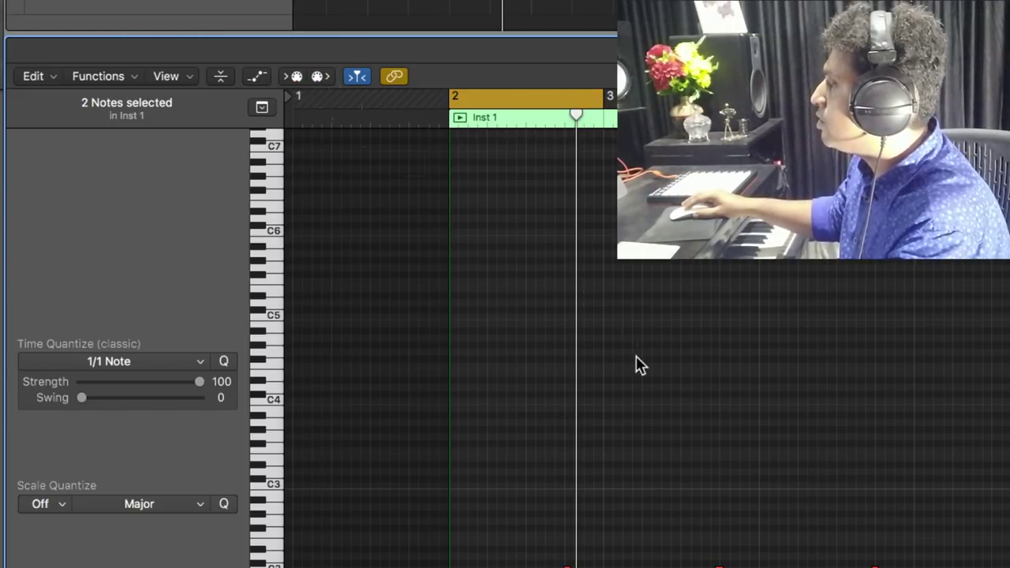
pyautogui.scroll(-3, 891, 500)
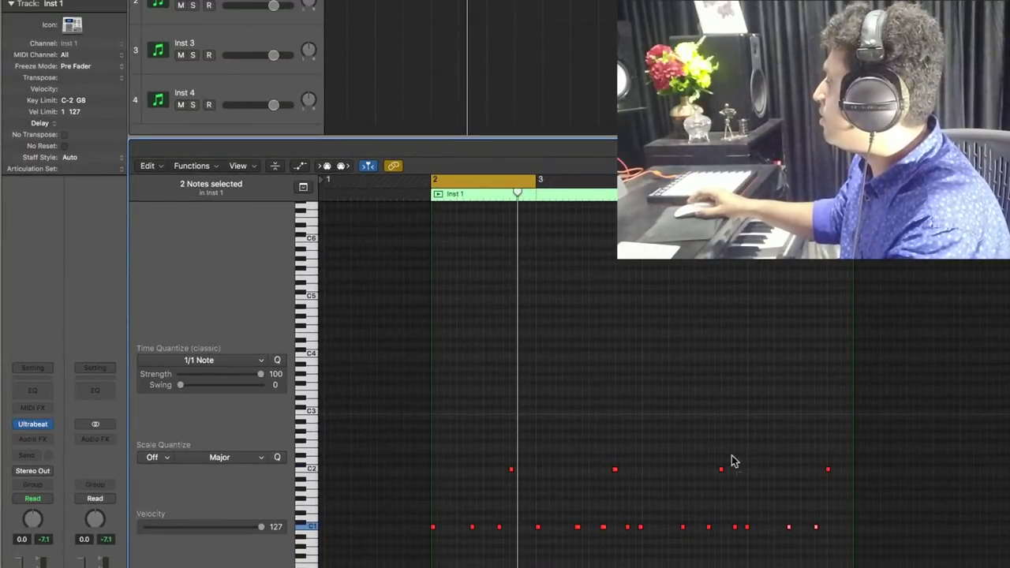
pyautogui.moveTo(831, 440); pyautogui.dragTo(428, 551)
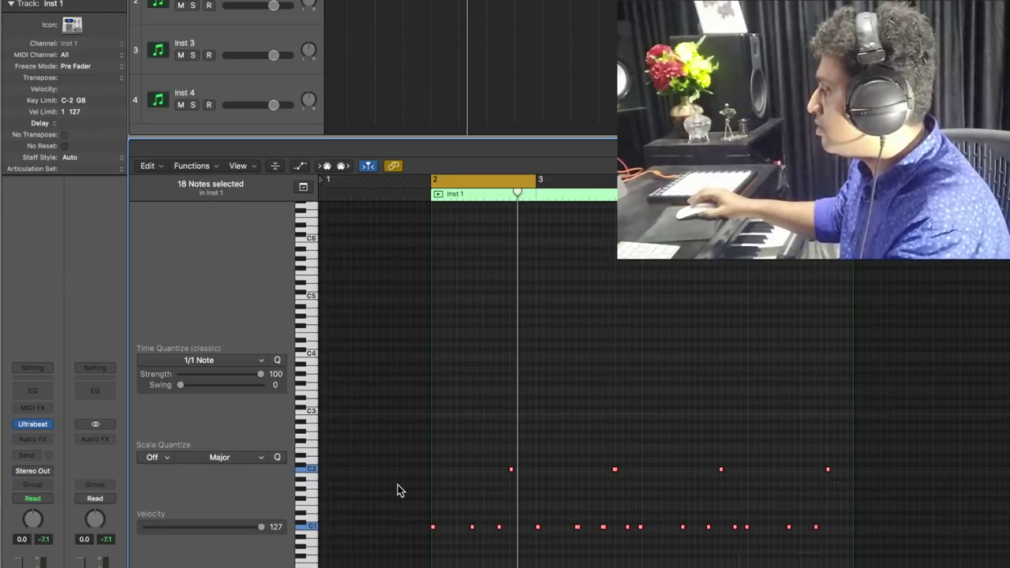
pyautogui.press('q')
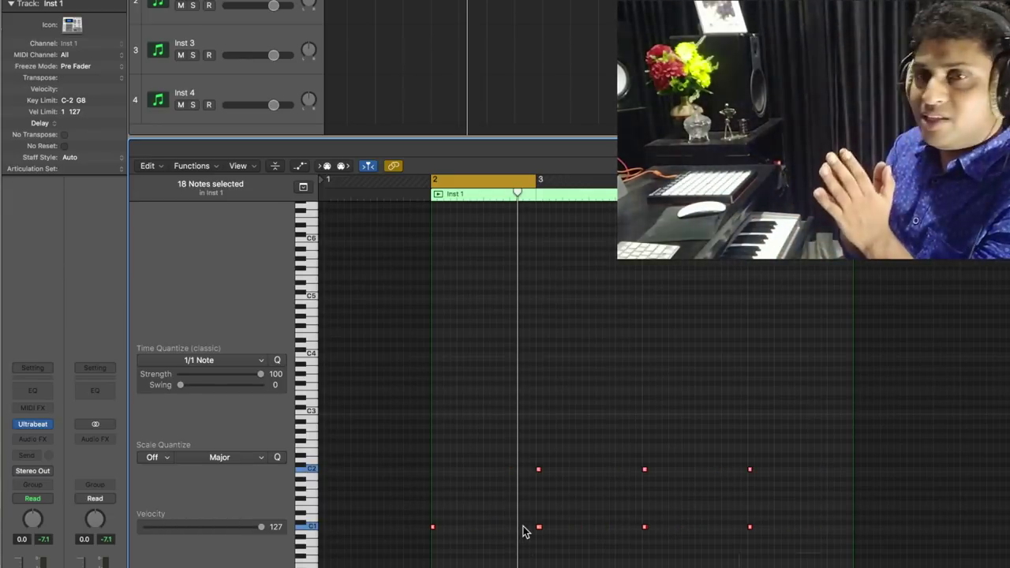
# Try 1/4 Note quantization on the selected notes, replace it with 1/8 Note and play the loop
pyautogui.click(262, 362)
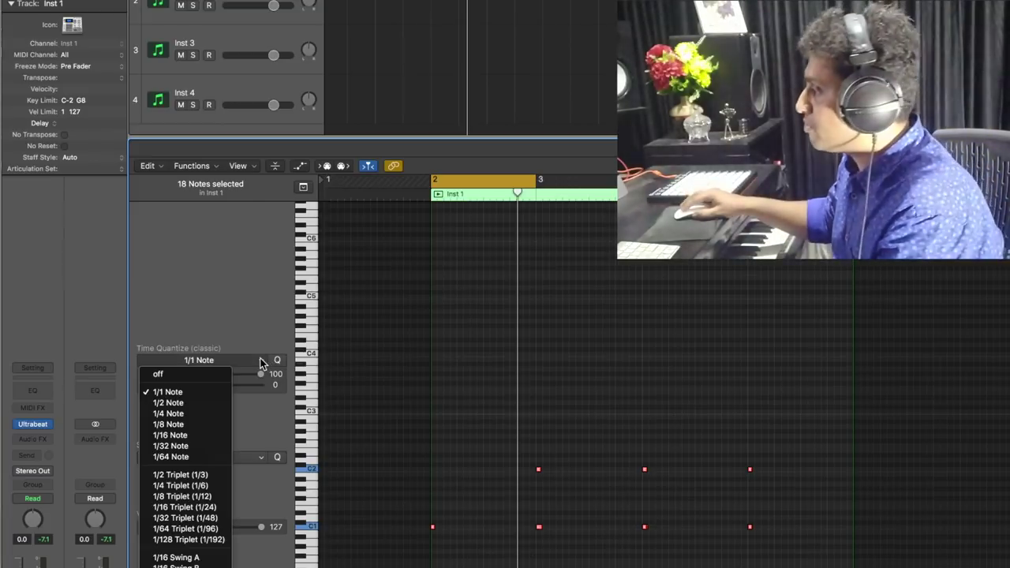
pyautogui.click(185, 416)
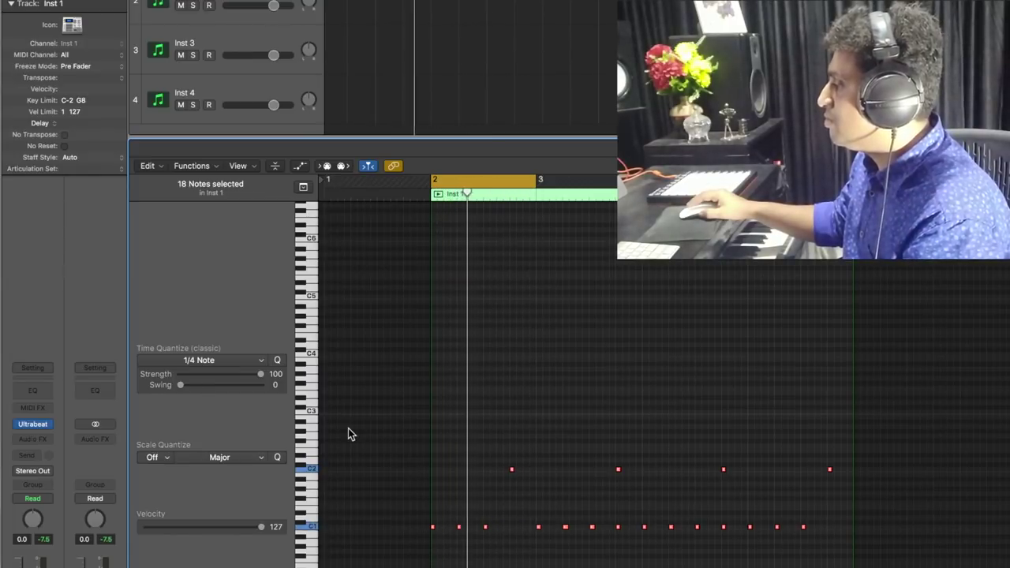
pyautogui.click(256, 360)
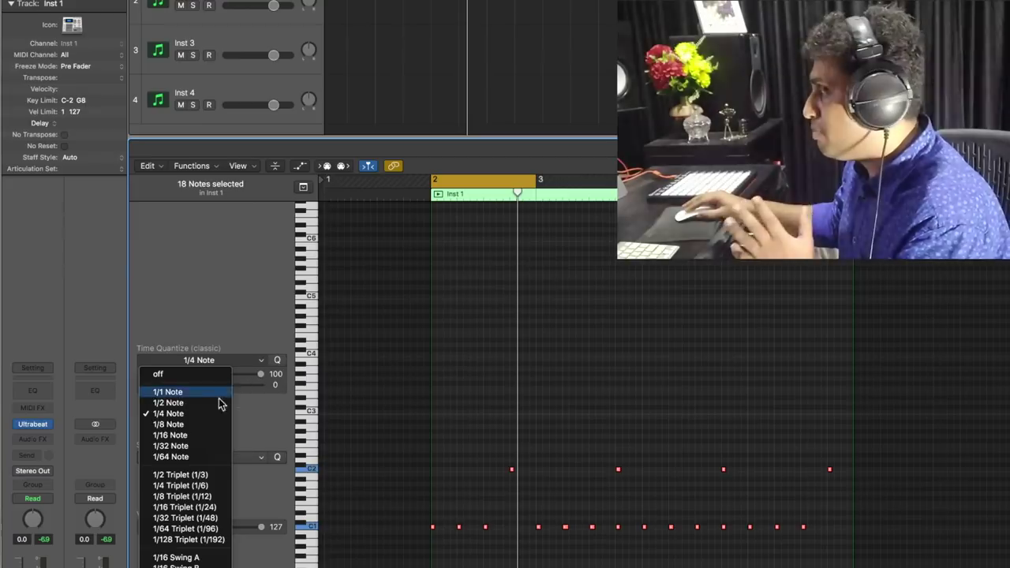
pyautogui.click(190, 425)
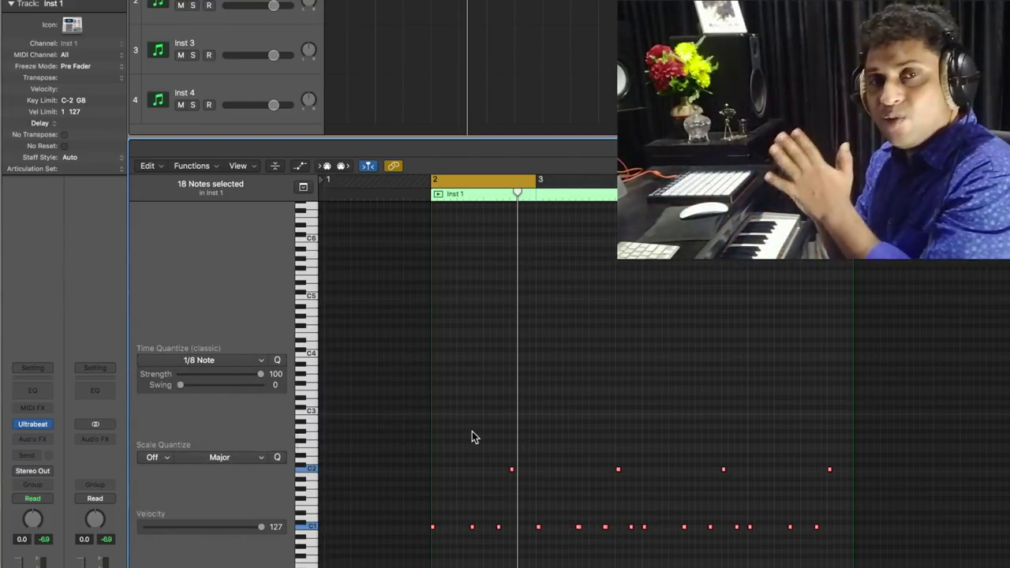
pyautogui.press('space')
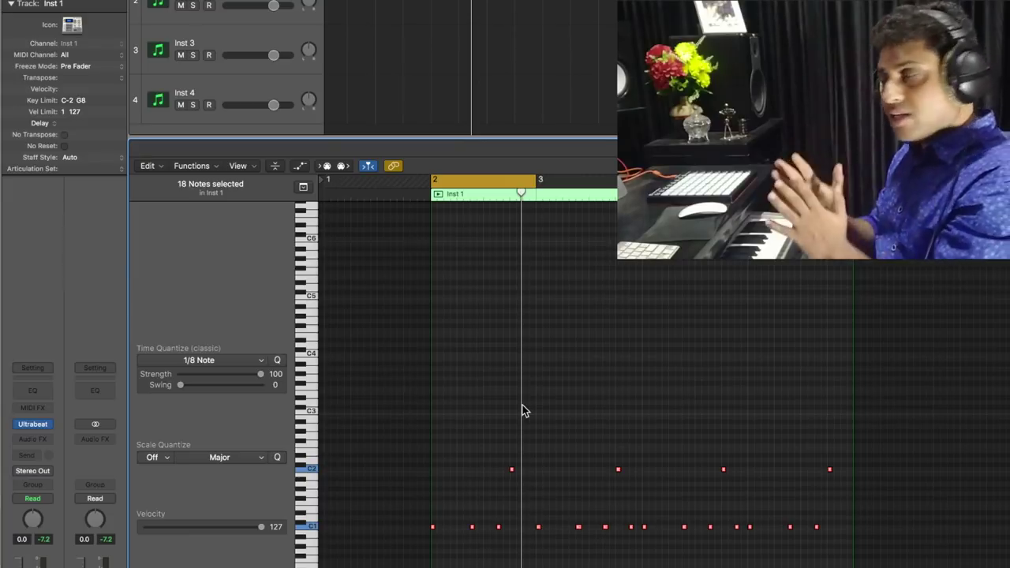
# Zoom in on the start of the region to examine the quantized notes against the grid
pyautogui.scroll(5, 522, 406)
pyautogui.hscroll(-5, 450, 436)
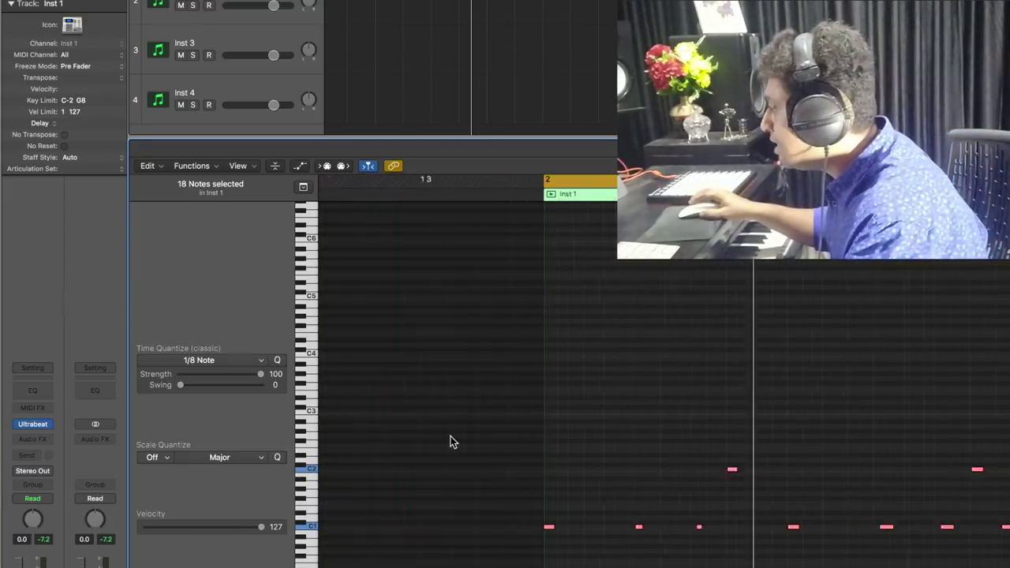
pyautogui.hscroll(-2, 513, 454)
pyautogui.scroll(2, 594, 450)
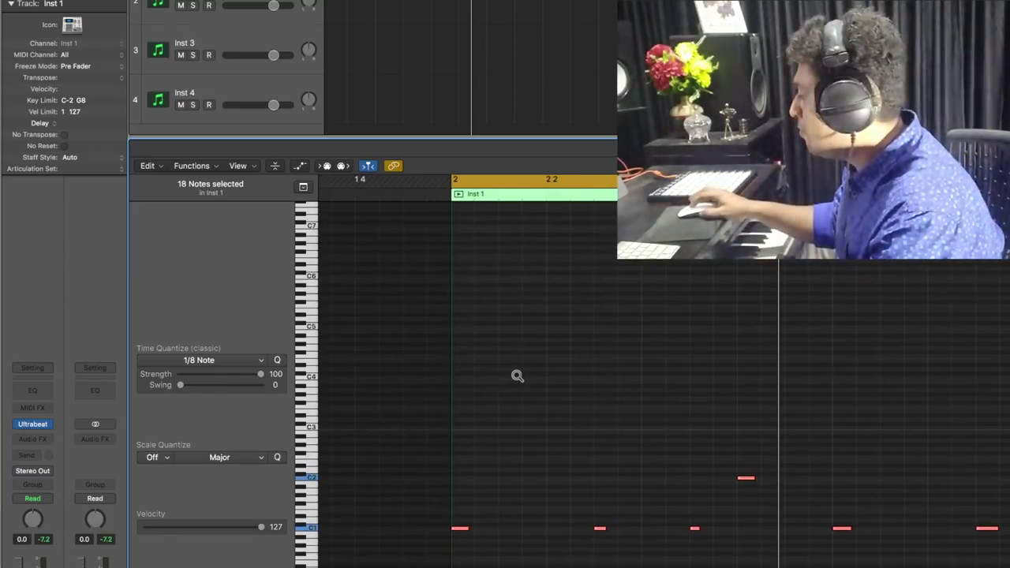
# Turn off cycling and record a new drum take on the Inst 1 track from bar 7
pyautogui.scroll(-2, 517, 376)
pyautogui.scroll(-3, 517, 377)
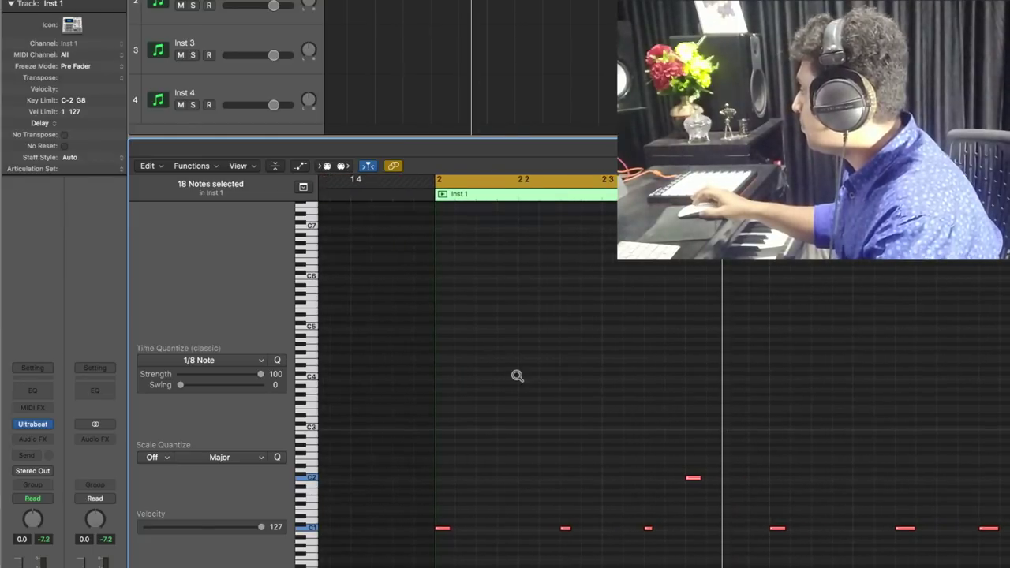
pyautogui.scroll(-2, 519, 380)
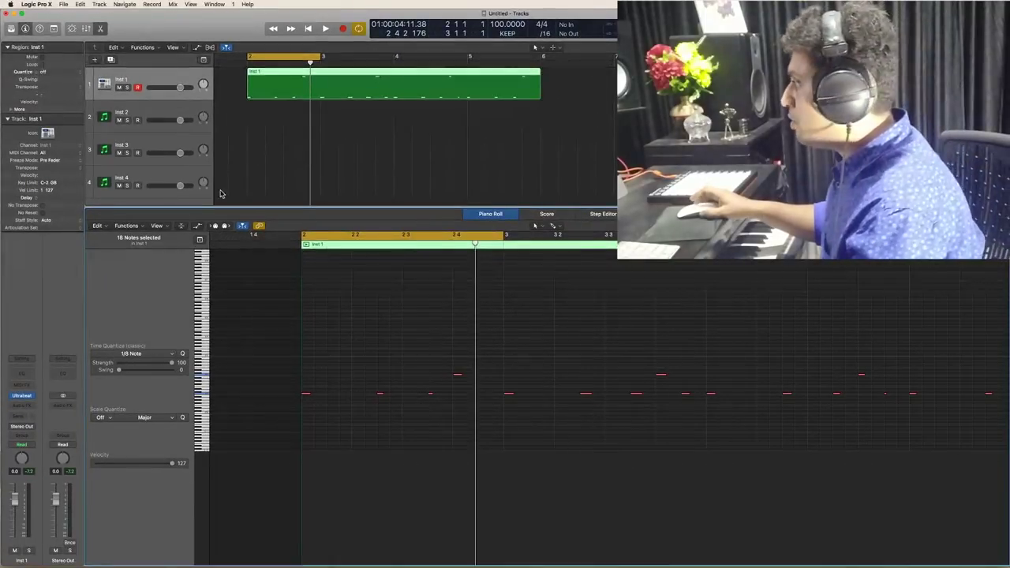
pyautogui.press('c')
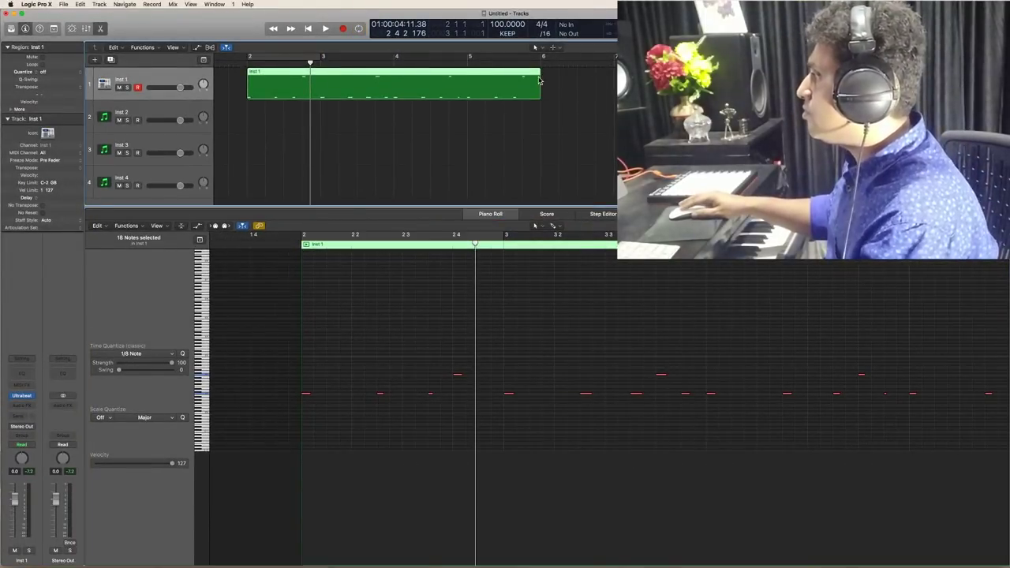
pyautogui.click(615, 63)
pyautogui.click(586, 102)
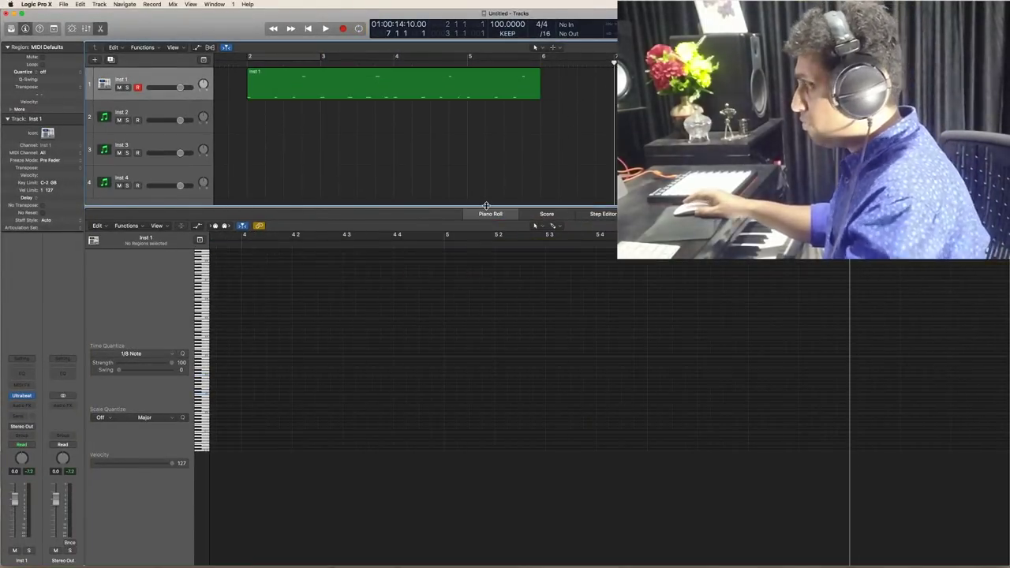
pyautogui.press('r')
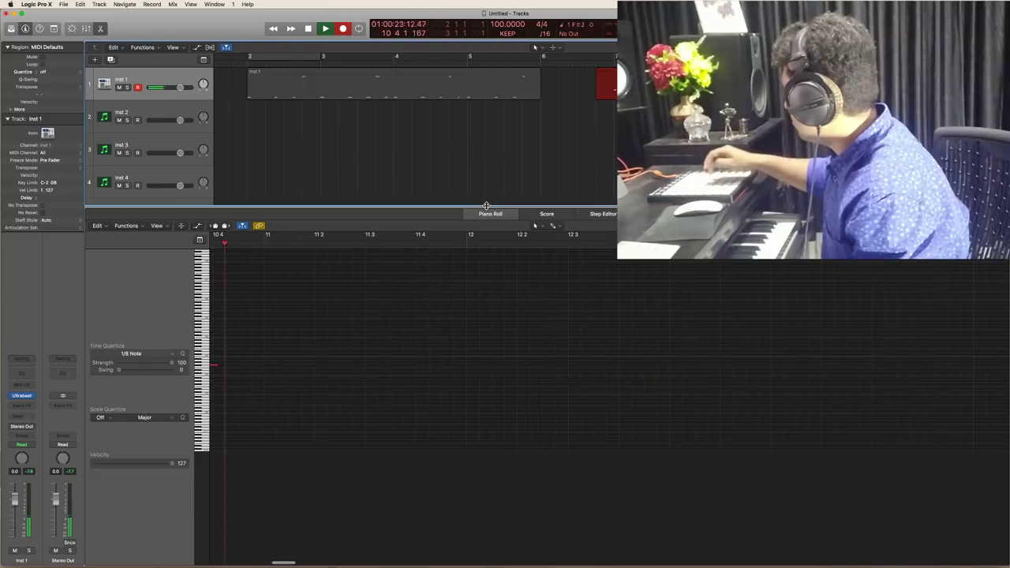
pyautogui.press('space')
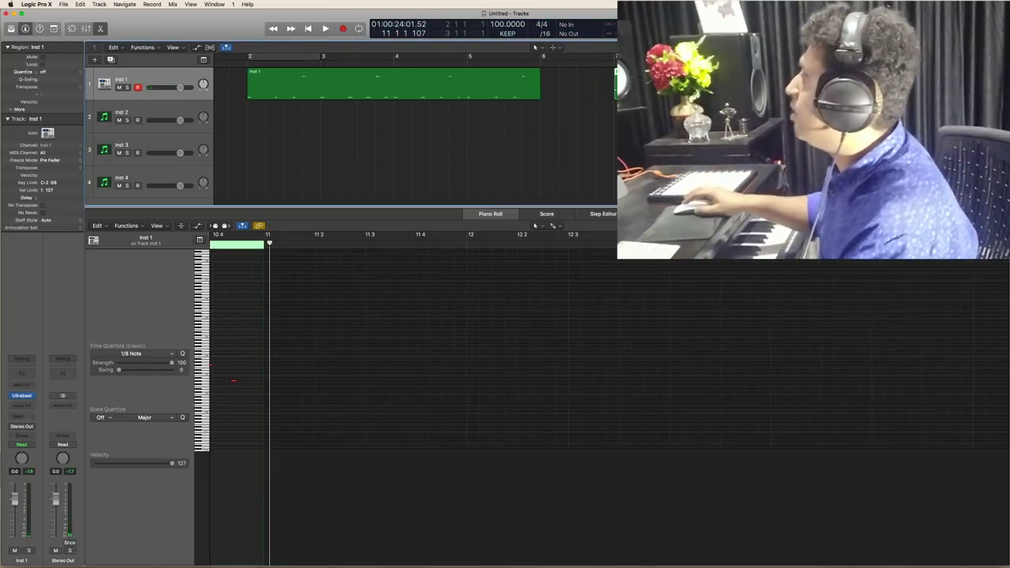
# Open the new take in the Piano Roll and play its first bar as a loop from bar 7 to bar 8
pyautogui.press('e')
pyautogui.press('e')
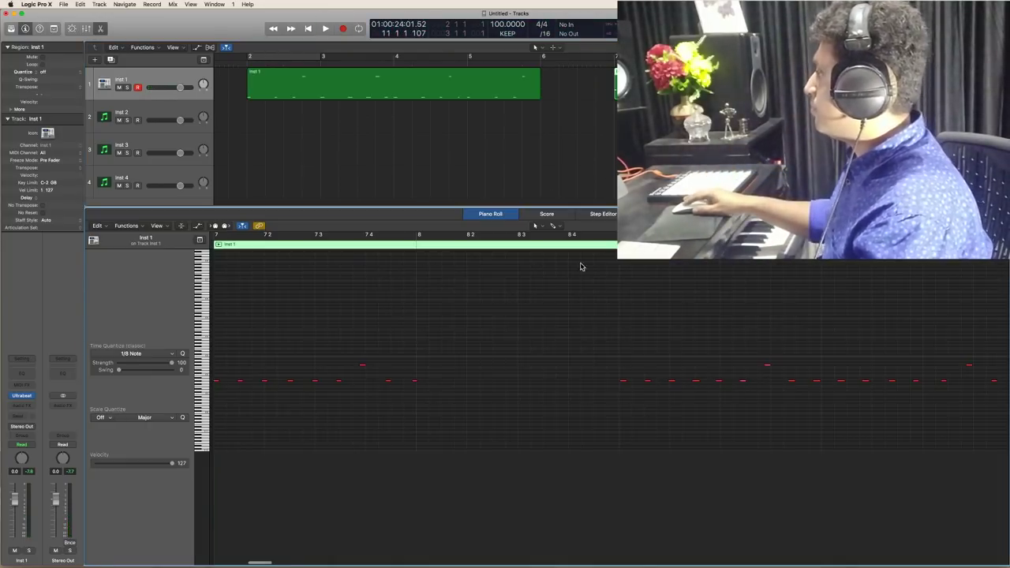
pyautogui.keyDown('ctrl'); pyautogui.keyDown('alt'); pyautogui.click(508, 363); pyautogui.keyUp('alt'); pyautogui.keyUp('ctrl')
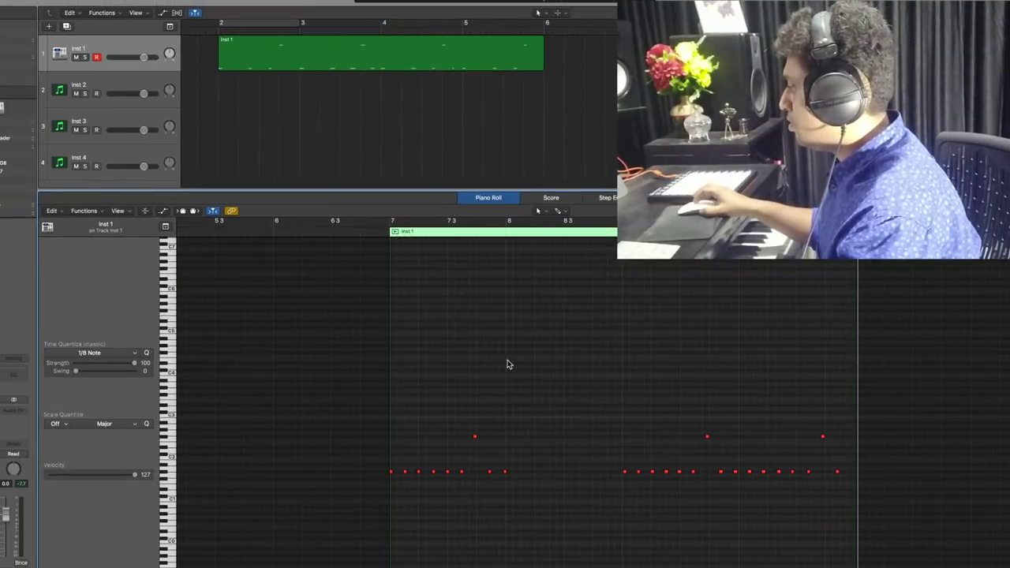
pyautogui.scroll(8, 508, 361)
pyautogui.scroll(-8, 509, 362)
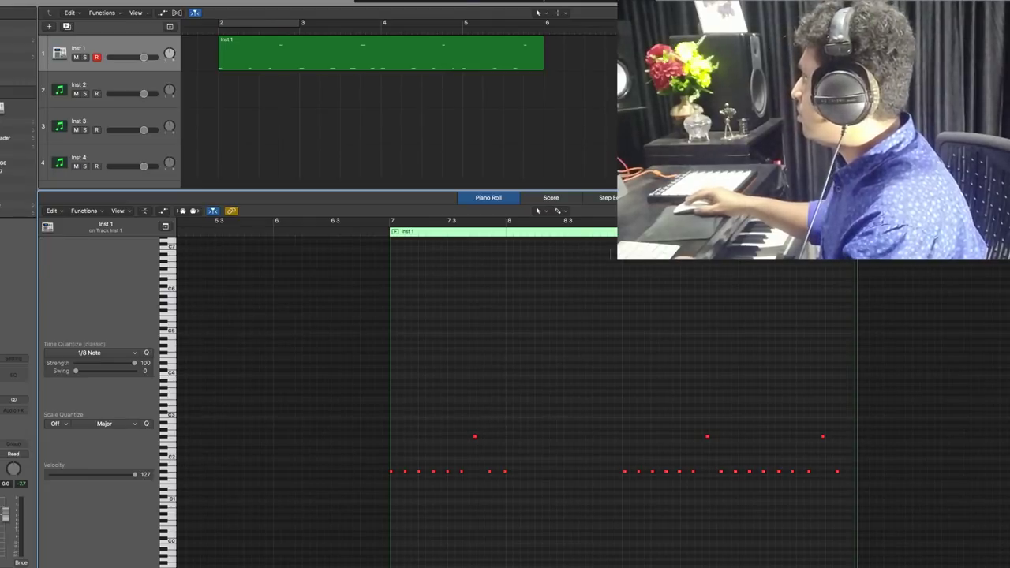
pyautogui.moveTo(626, 23); pyautogui.dragTo(707, 23)
pyautogui.press('space')
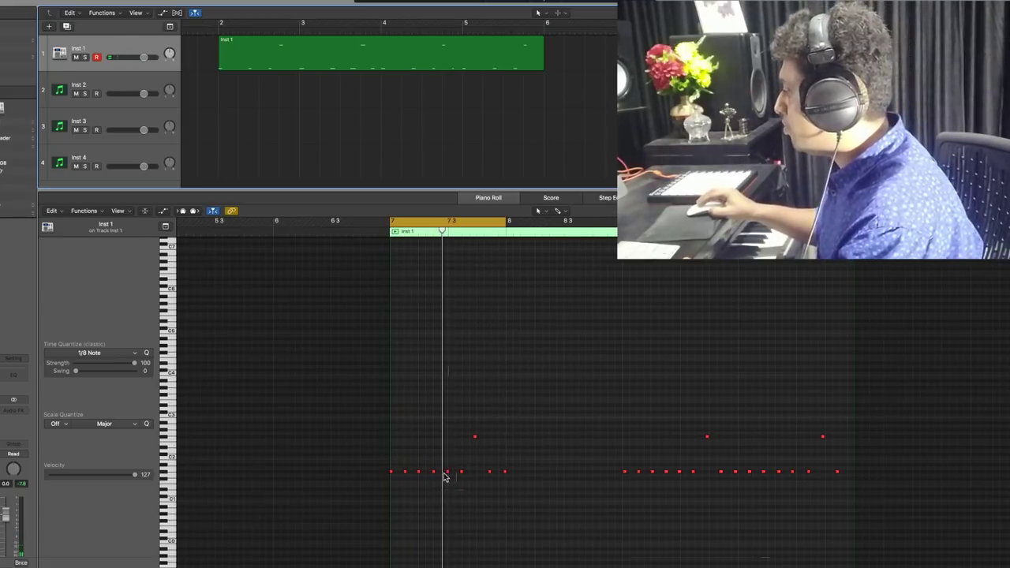
# Swap the first bar's snare note with the kick note at beat 7 3 and play the loop
pyautogui.scroll(2, 448, 475)
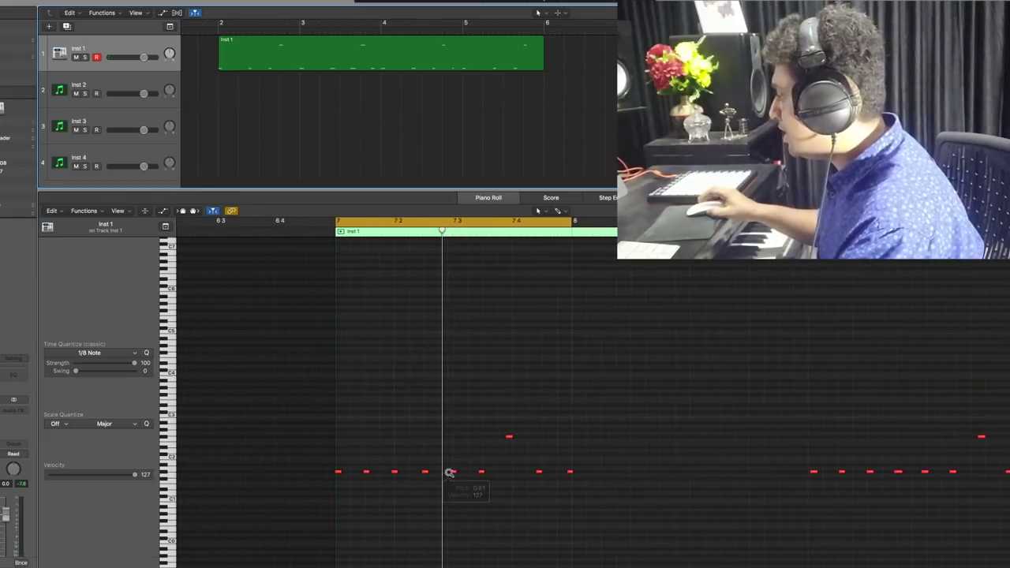
pyautogui.moveTo(454, 473); pyautogui.dragTo(507, 471)
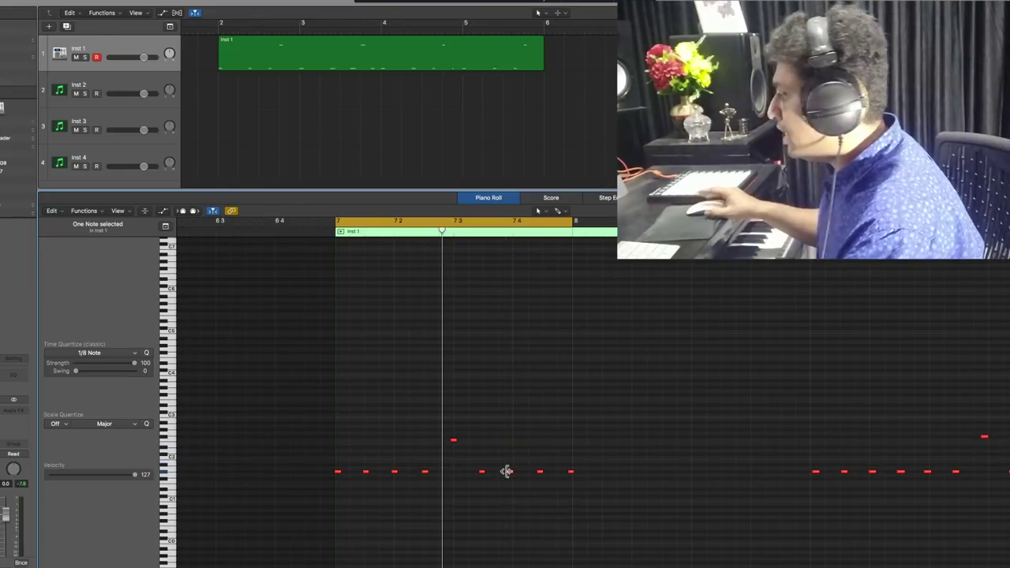
pyautogui.click(507, 472)
pyautogui.press('space')
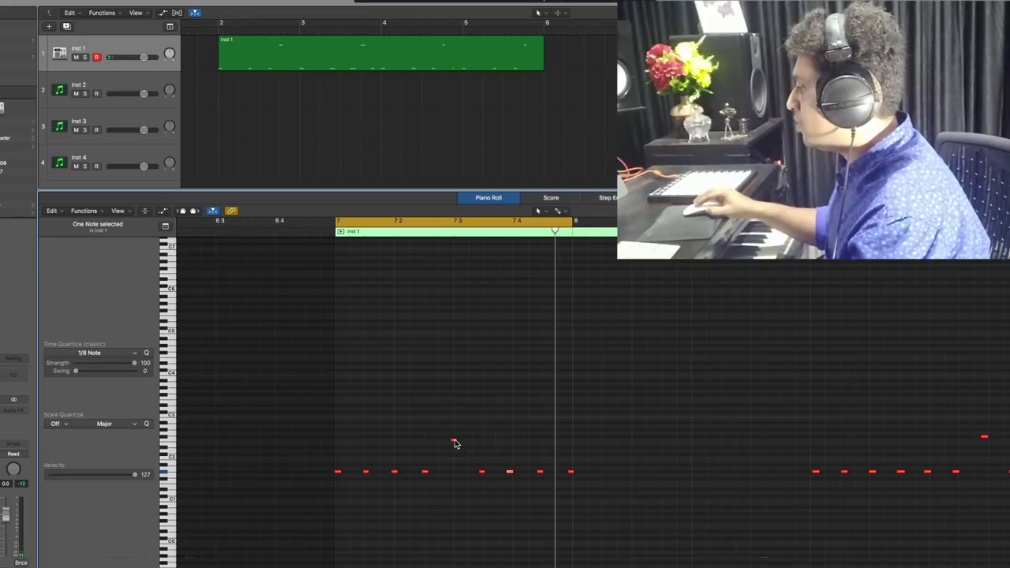
# Try other pitches and positions for the moved snare note, settling on beat 7 3 at the other snares' pitch
pyautogui.moveTo(454, 440)
pyautogui.mouseDown()
pyautogui.moveTo(454, 431)
pyautogui.moveTo(454, 457)
pyautogui.moveTo(509, 473)
pyautogui.moveTo(454, 452)
pyautogui.mouseUp()
pyautogui.press('space')
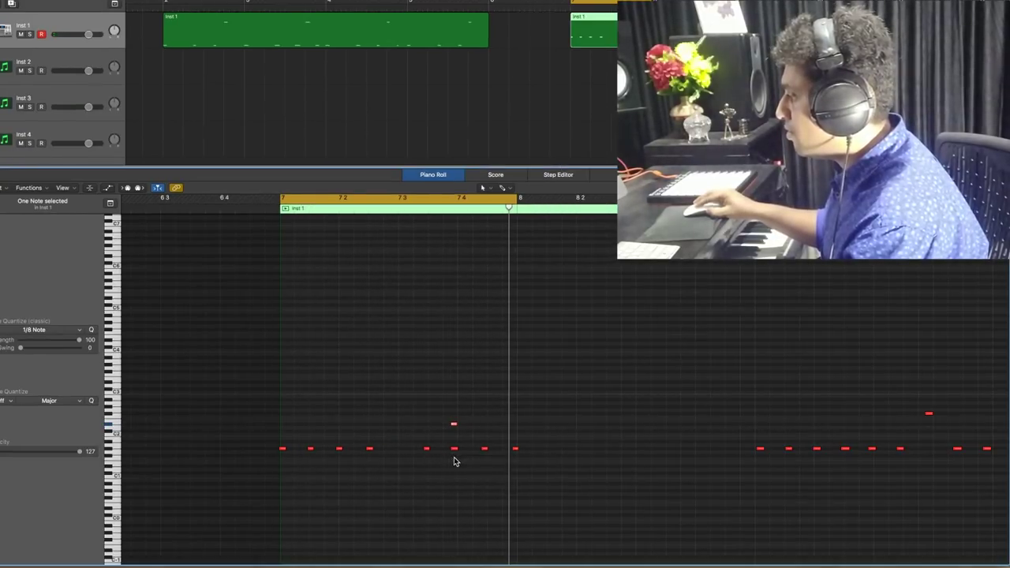
pyautogui.moveTo(399, 424); pyautogui.dragTo(404, 422)
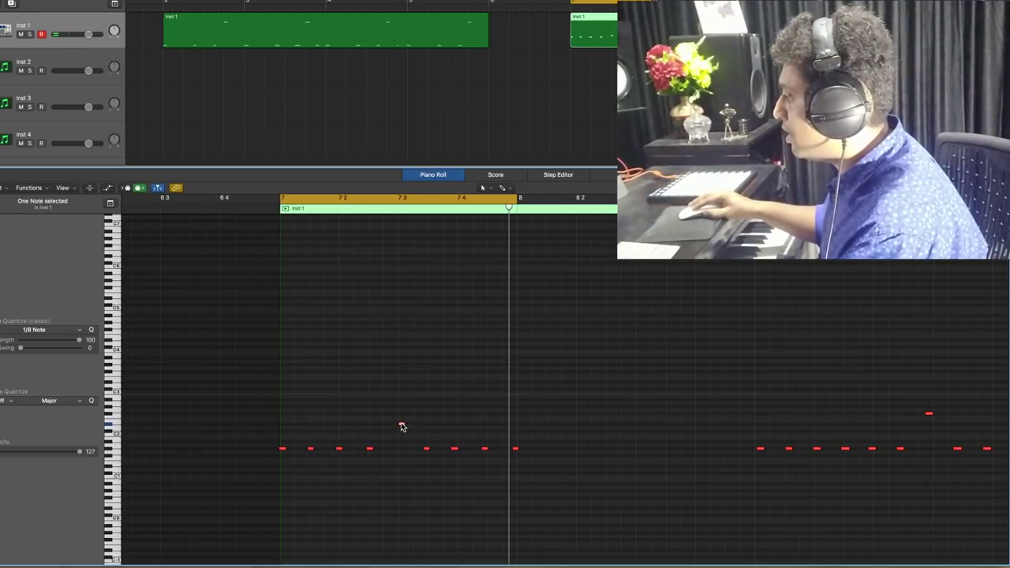
pyautogui.moveTo(402, 427); pyautogui.dragTo(402, 446)
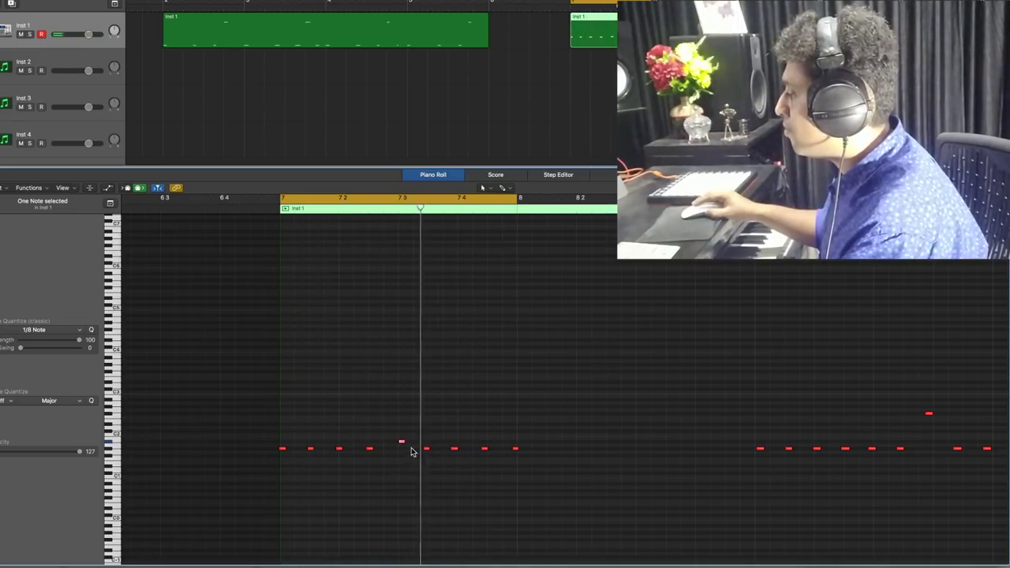
pyautogui.moveTo(401, 445); pyautogui.dragTo(401, 414)
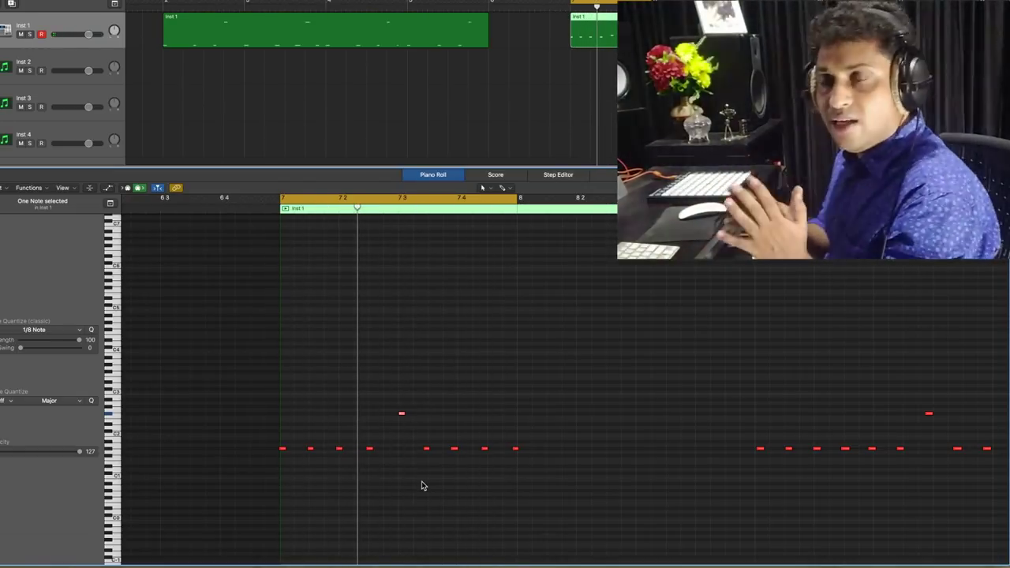
# Quantize all notes of the new region to 1/8 Note and delete the extra kick note at bar 8
pyautogui.click(422, 483)
pyautogui.moveTo(597, 389); pyautogui.dragTo(317, 534)
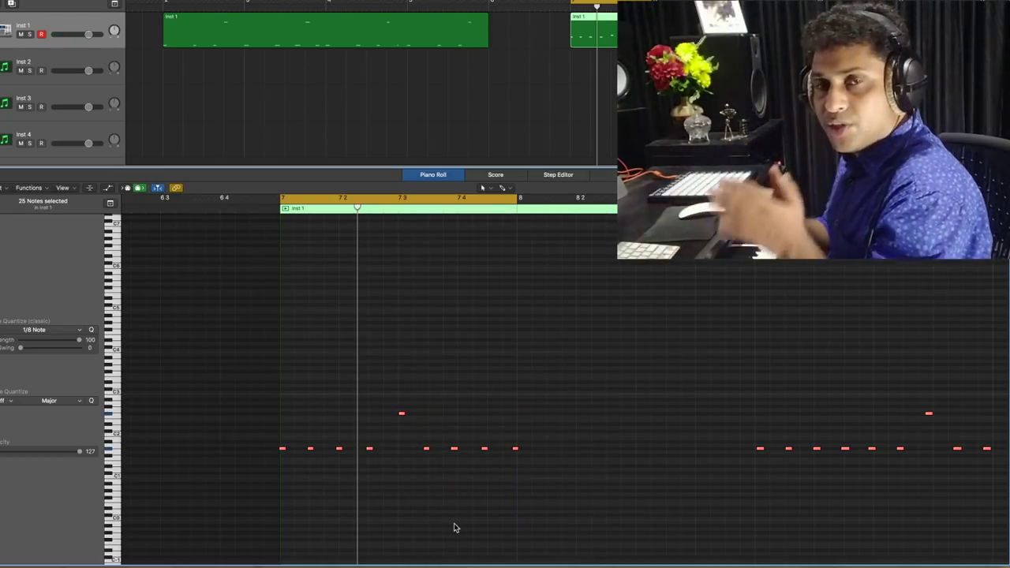
pyautogui.keyDown('ctrl'); pyautogui.keyDown('alt'); pyautogui.click(598, 479); pyautogui.keyUp('alt'); pyautogui.keyUp('ctrl')
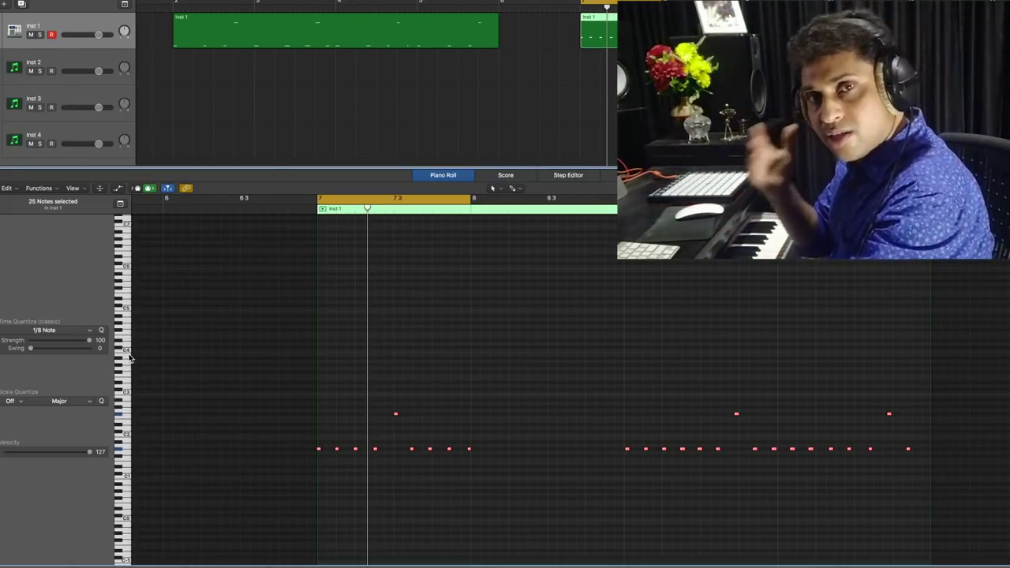
pyautogui.press('q')
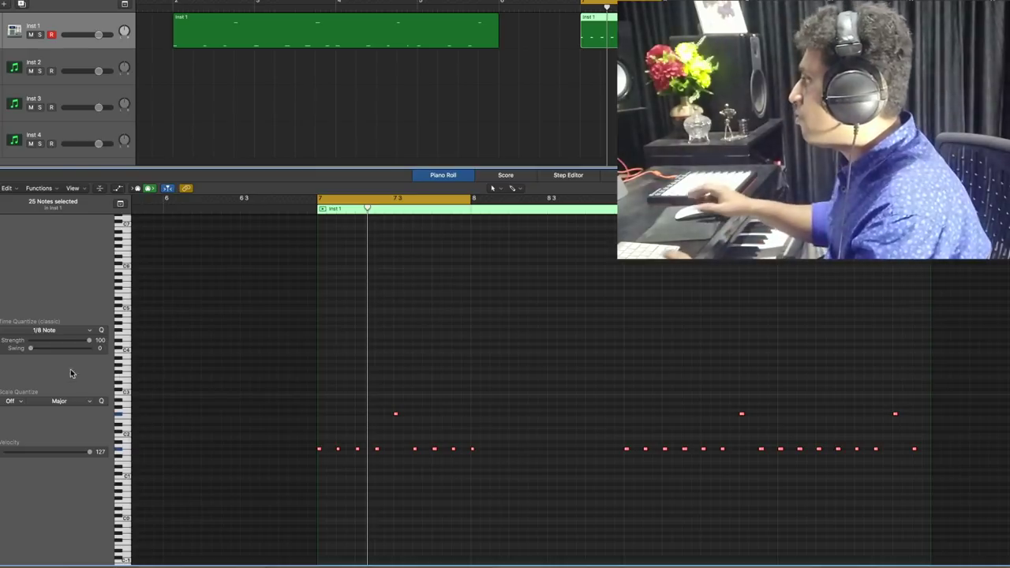
pyautogui.press('space')
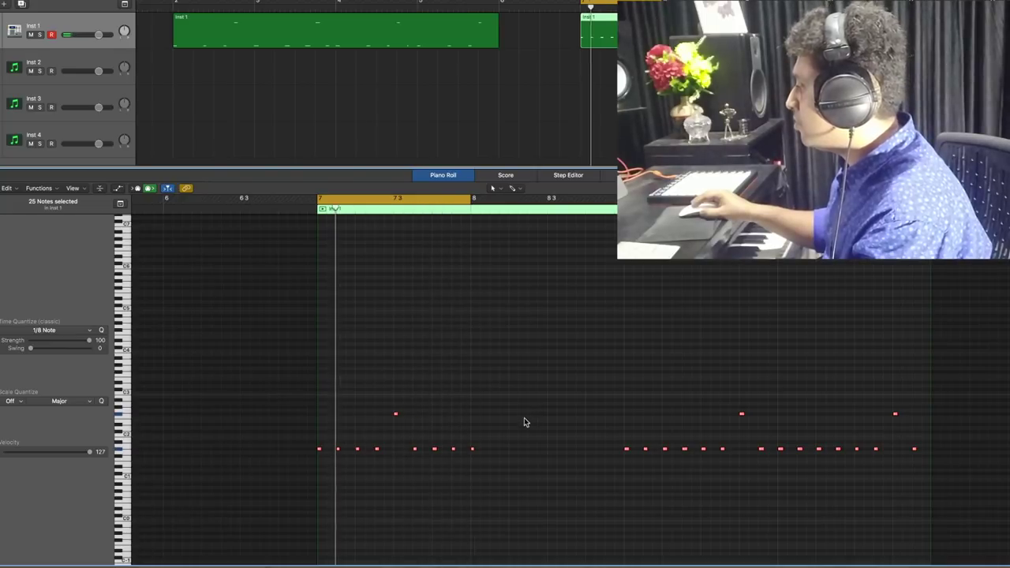
pyautogui.moveTo(521, 421); pyautogui.dragTo(467, 470)
pyautogui.press('Delete')
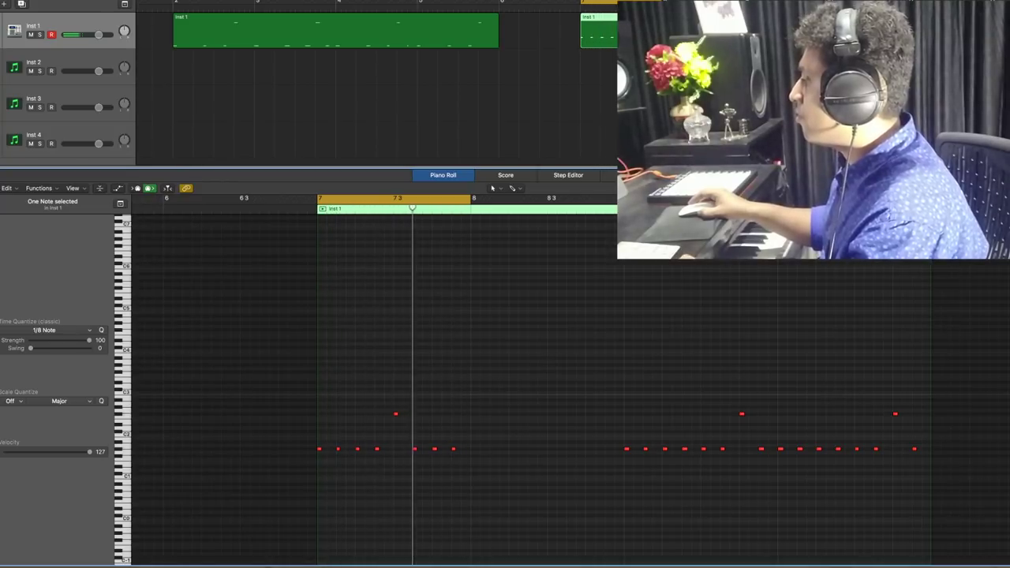
# Split the new region at bar 8, move its one-bar piece to bar 2 and play bar 2 to bar 3 as a loop
pyautogui.doubleClick(662, 35)
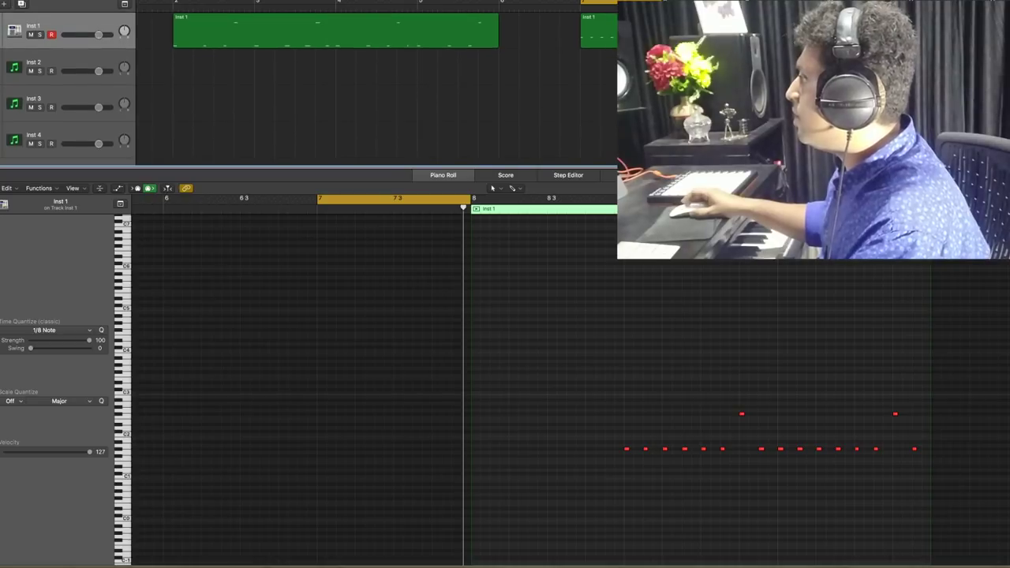
pyautogui.moveTo(605, 37); pyautogui.dragTo(212, 32)
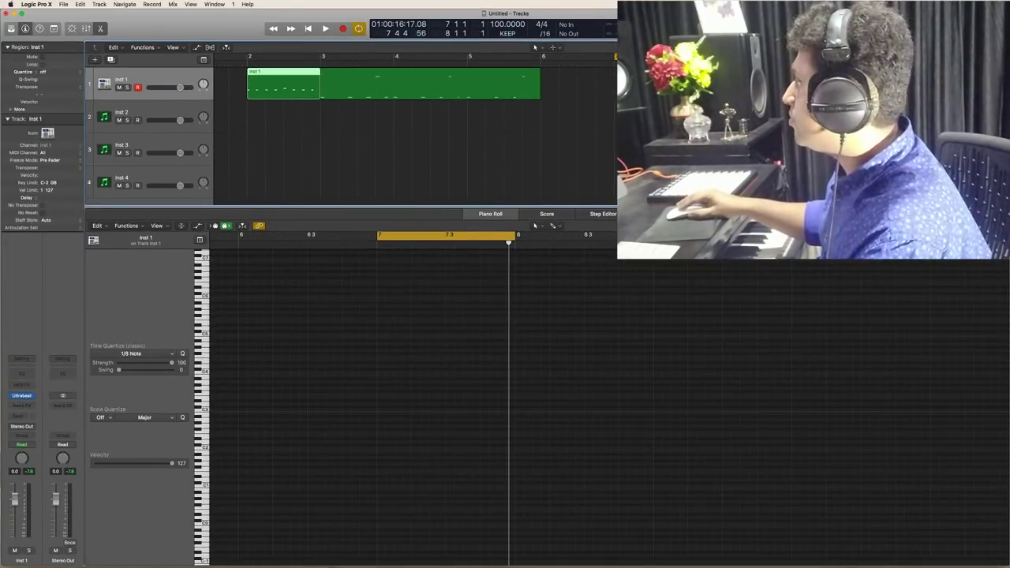
pyautogui.press('c')
pyautogui.moveTo(249, 60); pyautogui.dragTo(320, 60)
pyautogui.press('space')
pyautogui.click(353, 128)
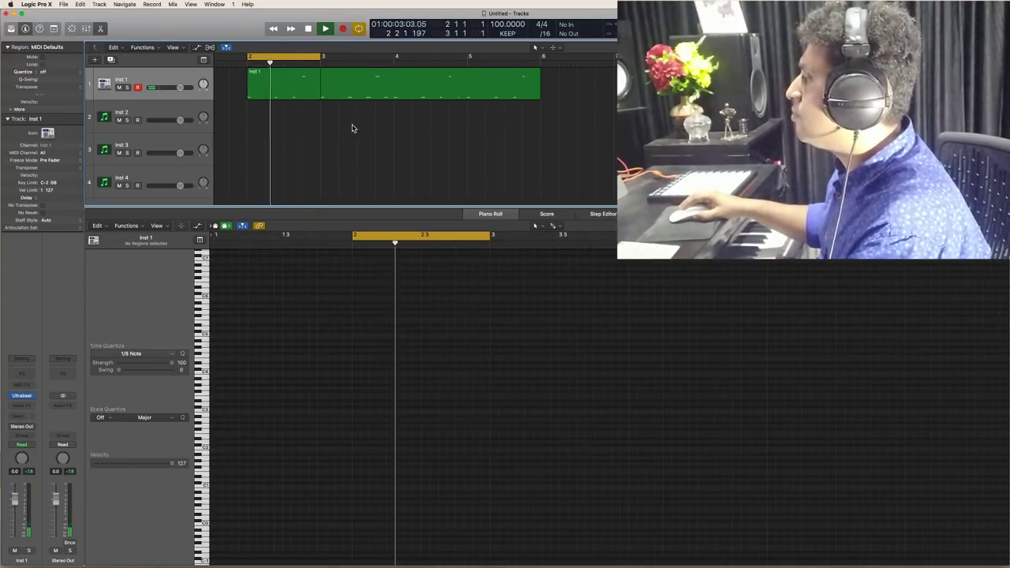
# Split the old four-bar region at bar 3, delete it and stop playback
pyautogui.click(460, 87)
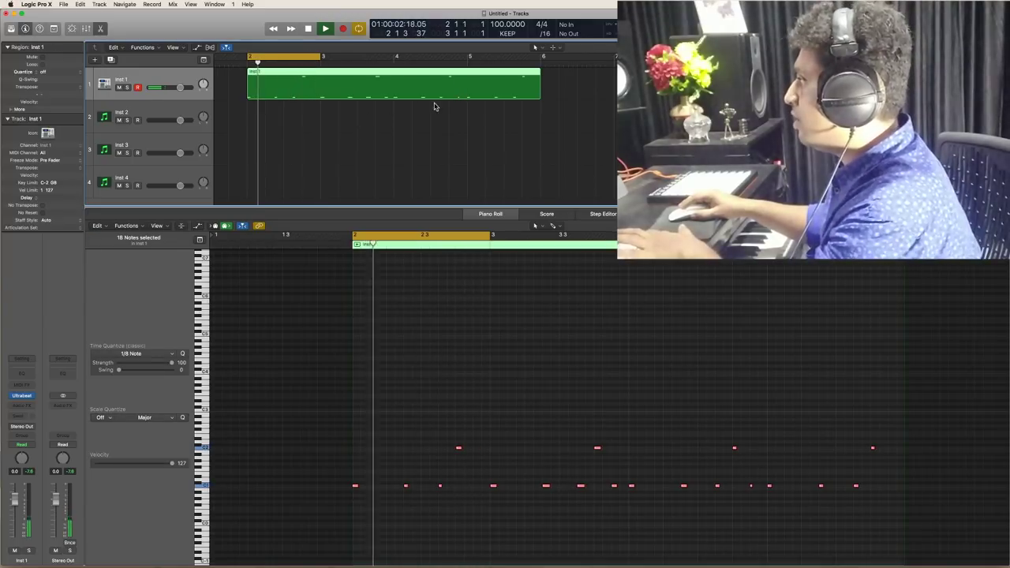
pyautogui.doubleClick(320, 94)
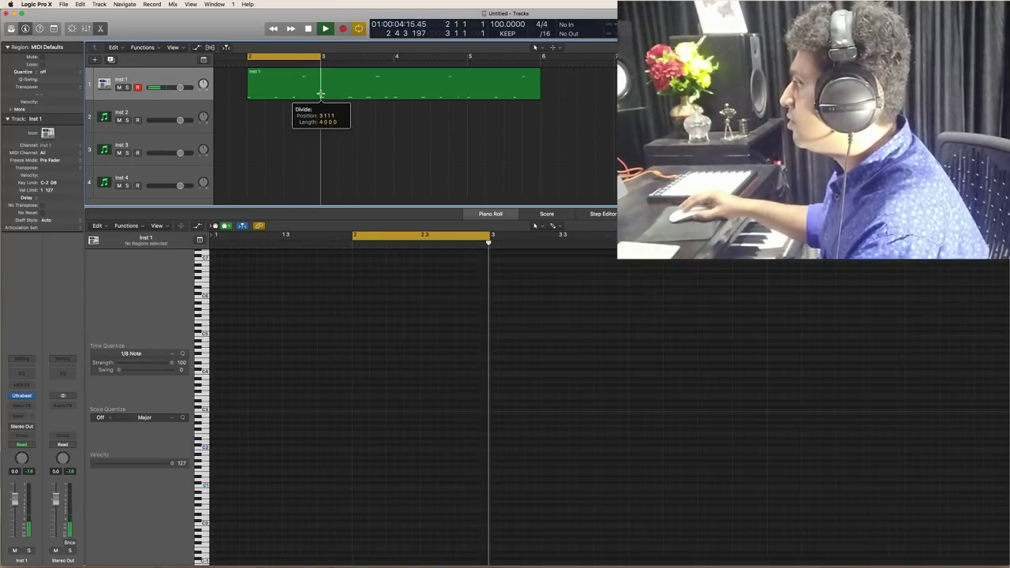
pyautogui.press('Delete')
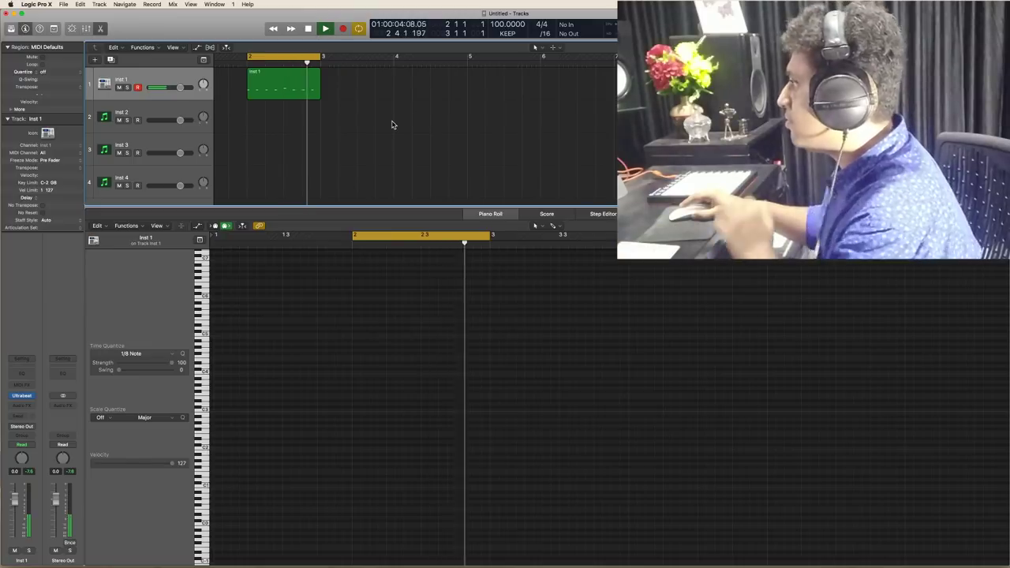
pyautogui.press('space')
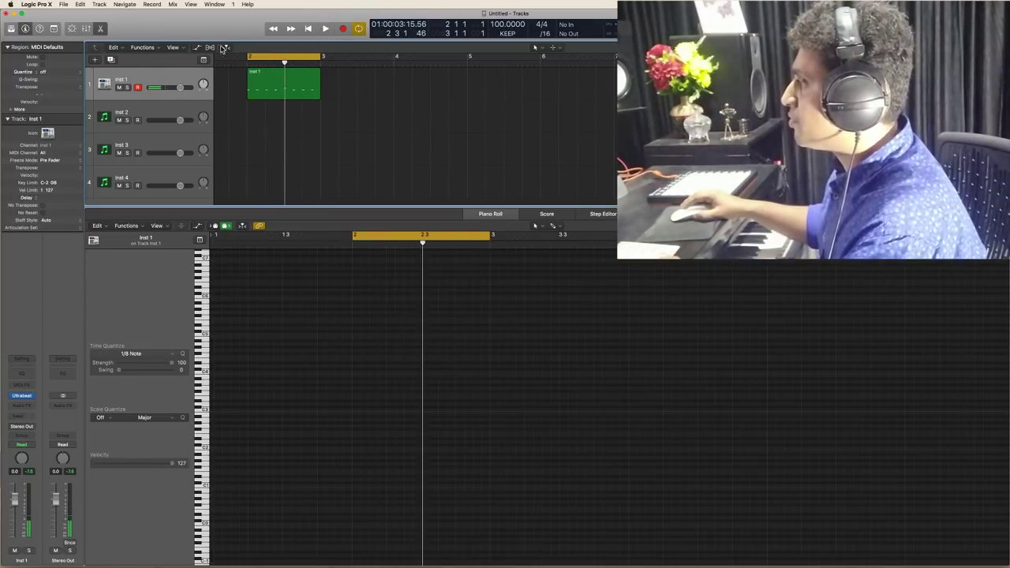
# Select the one-bar region at bar 2 and examine its notes up close in the Piano Roll
pyautogui.click(278, 85)
pyautogui.hscroll(3, 417, 484)
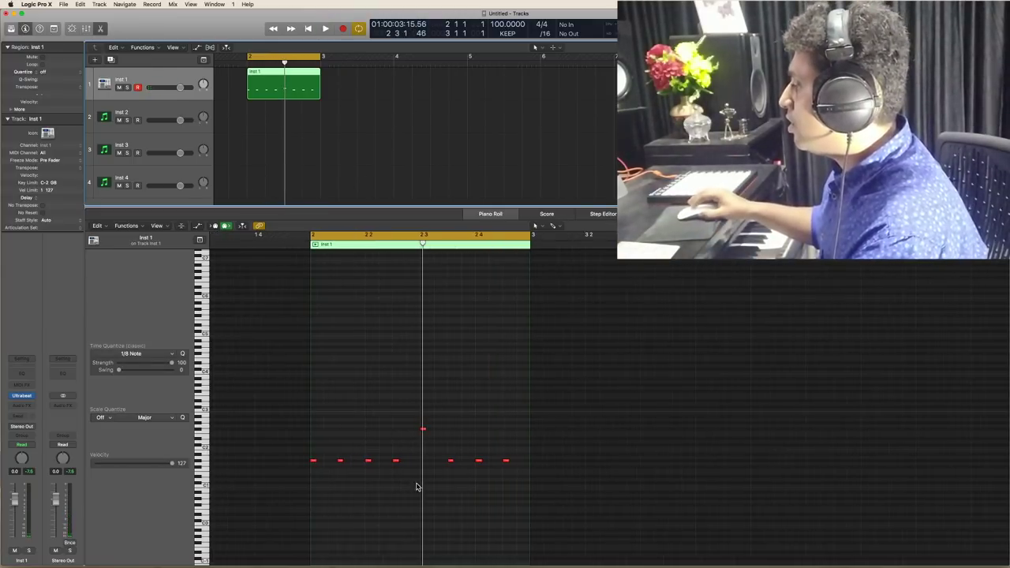
pyautogui.click(373, 398)
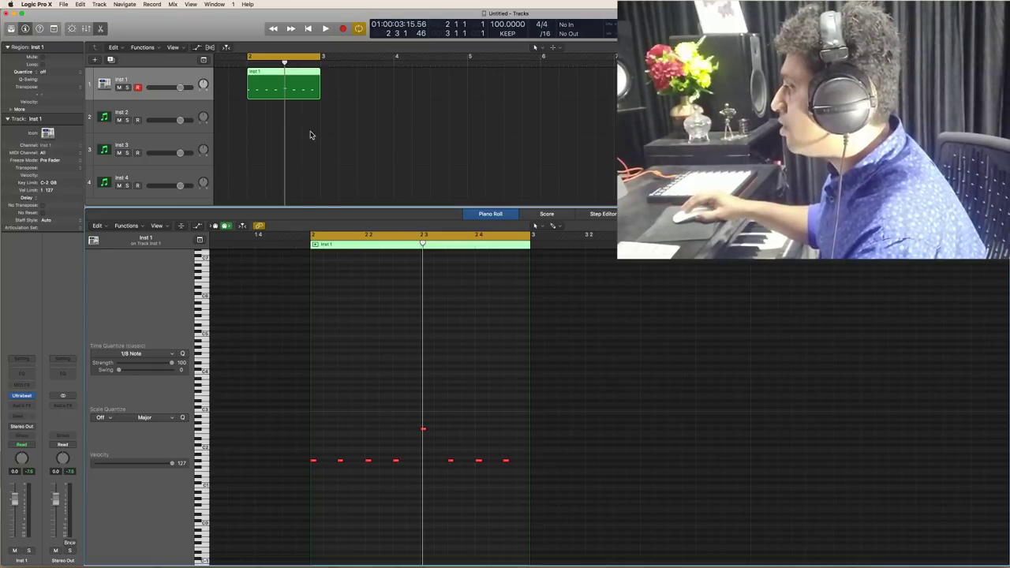
pyautogui.click(296, 95)
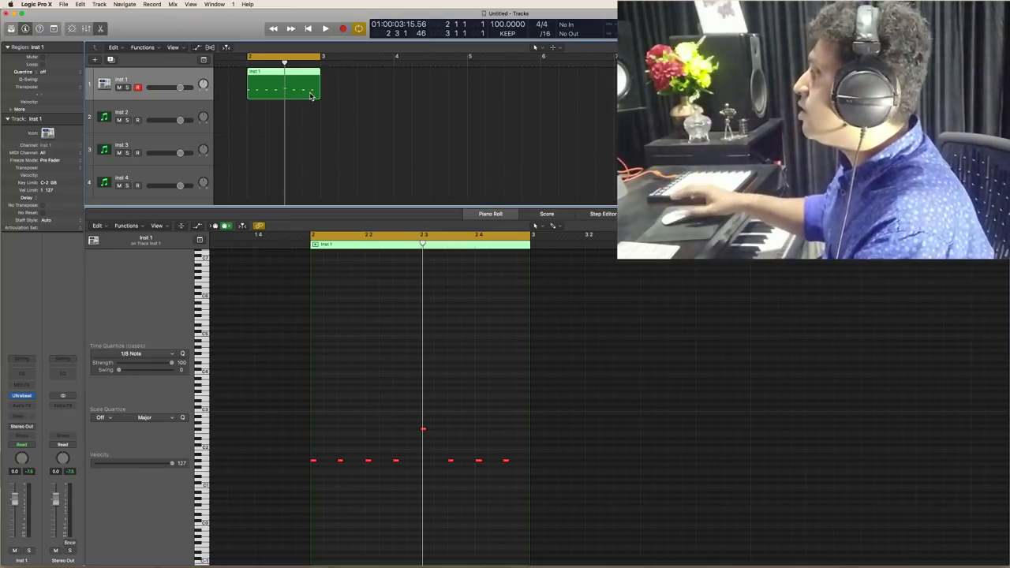
# Try to join the overlapping drum regions at bar 2 with the Join command
pyautogui.click(360, 83)
pyautogui.moveTo(280, 91)
pyautogui.mouseDown()
pyautogui.moveTo(382, 94)
pyautogui.moveTo(287, 95)
pyautogui.mouseUp()
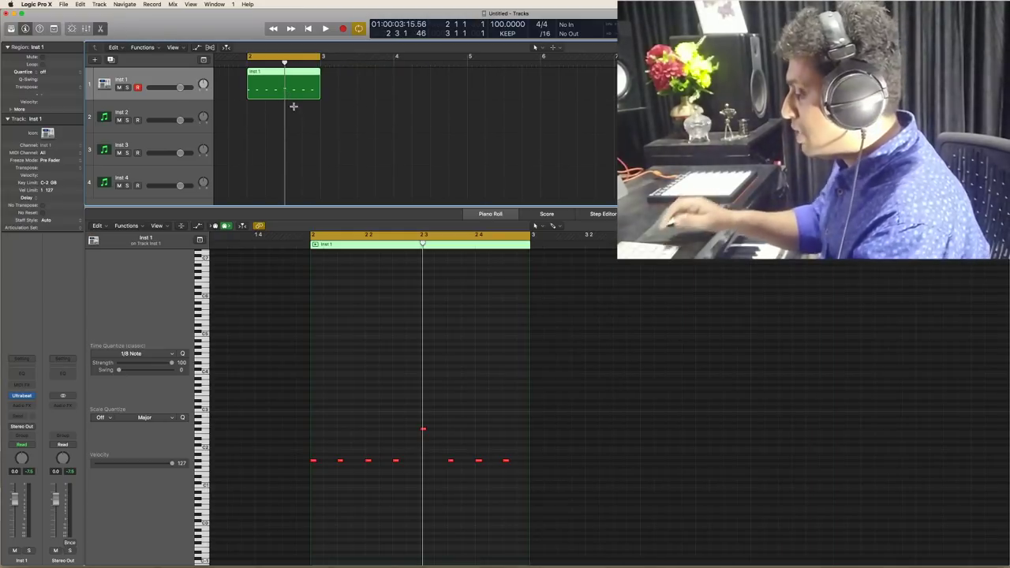
pyautogui.click(292, 106)
pyautogui.click(292, 81)
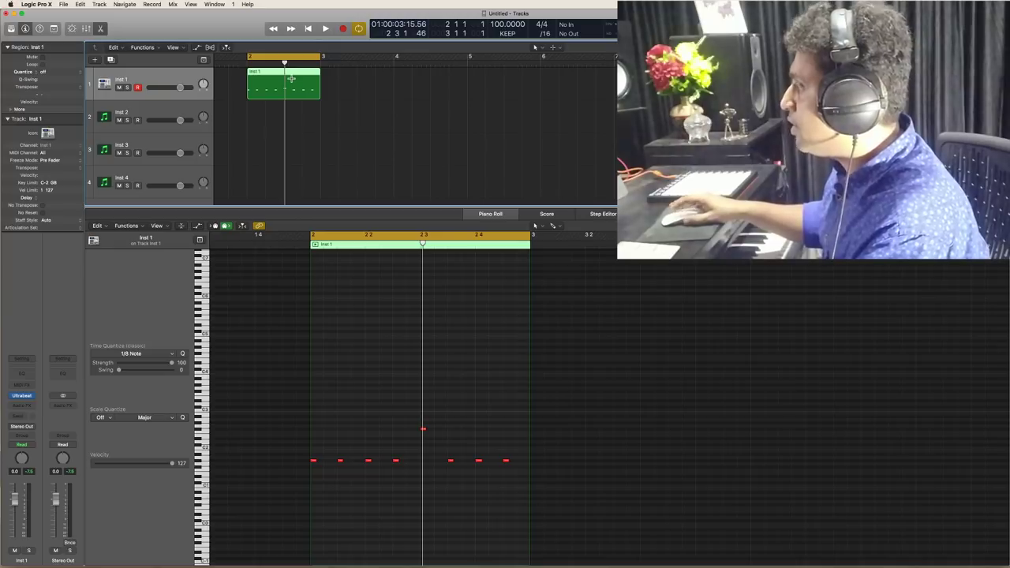
pyautogui.rightClick(292, 81)
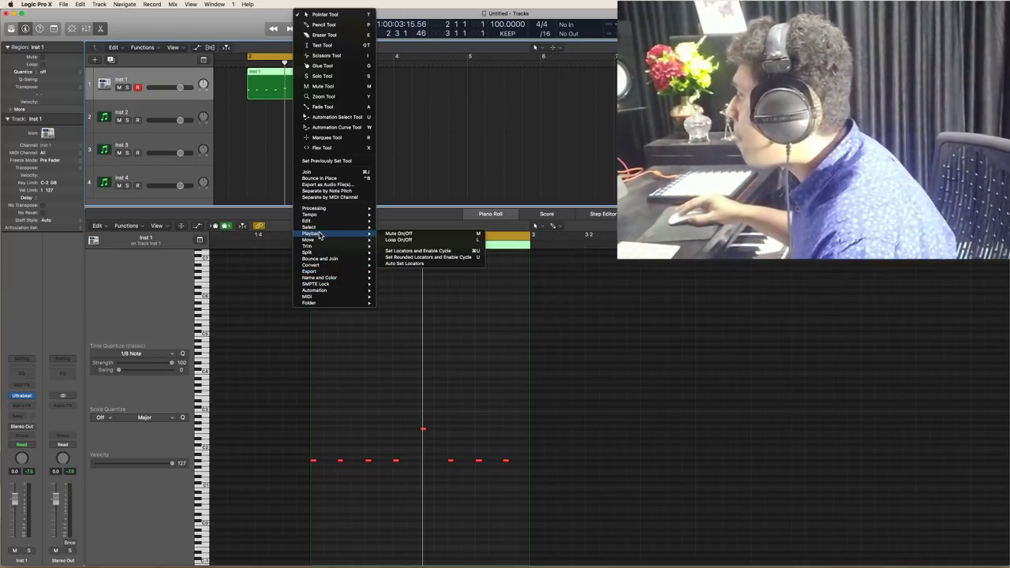
pyautogui.moveTo(321, 224)
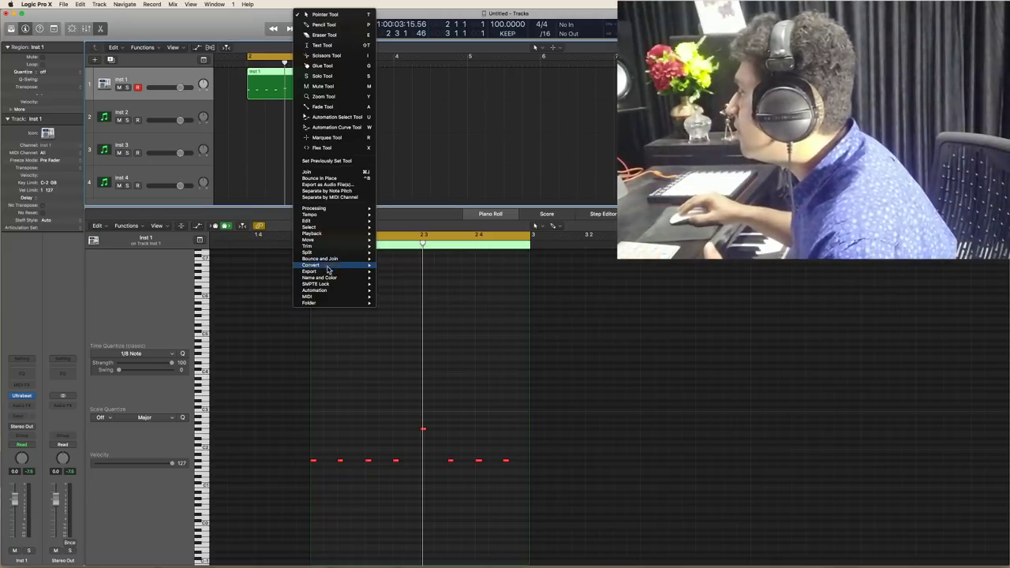
pyautogui.moveTo(330, 259)
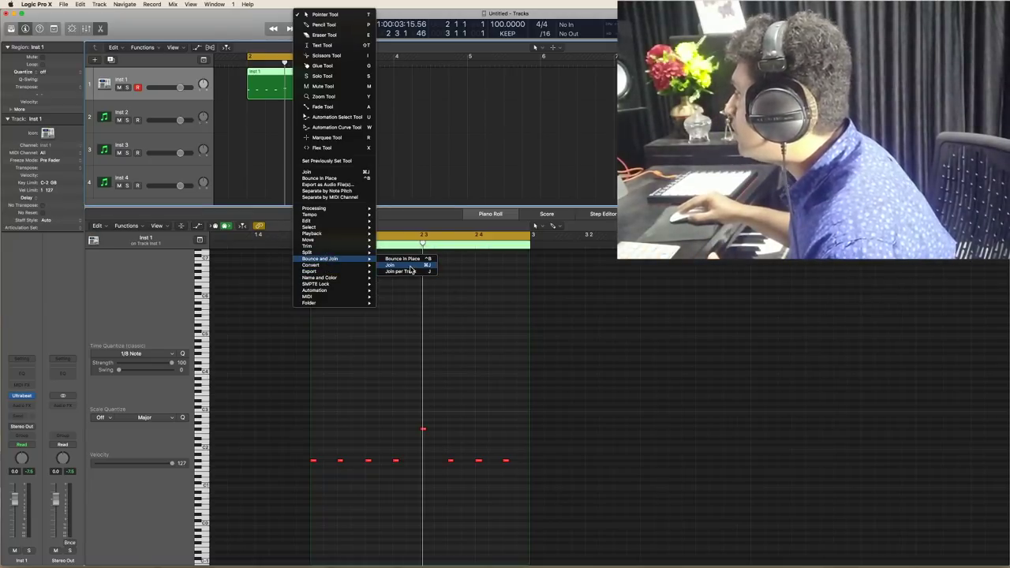
pyautogui.click(411, 267)
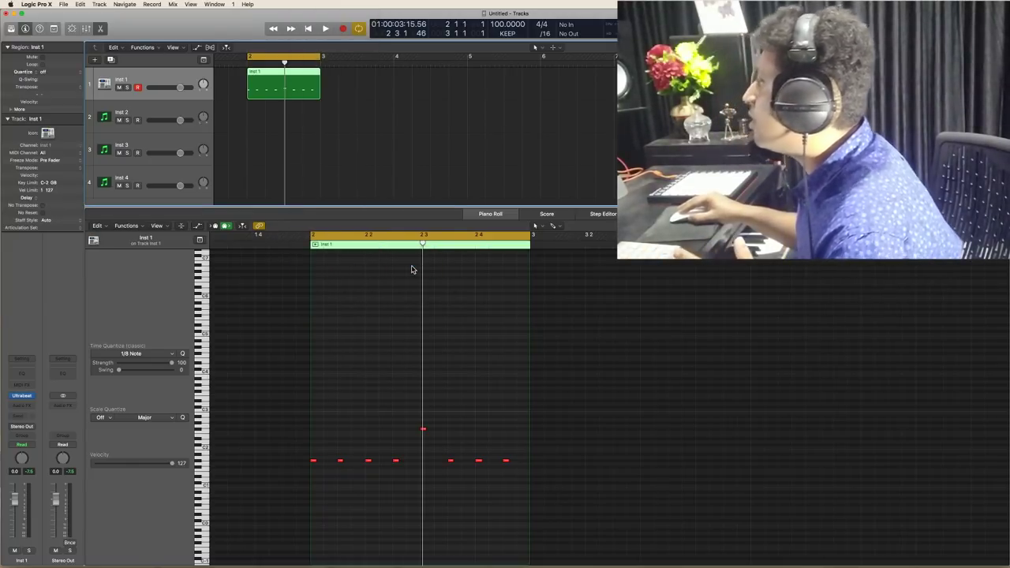
# Select all the overlapping regions at bar 2, join them into one region and play the merged pattern
pyautogui.click(323, 140)
pyautogui.click(290, 97)
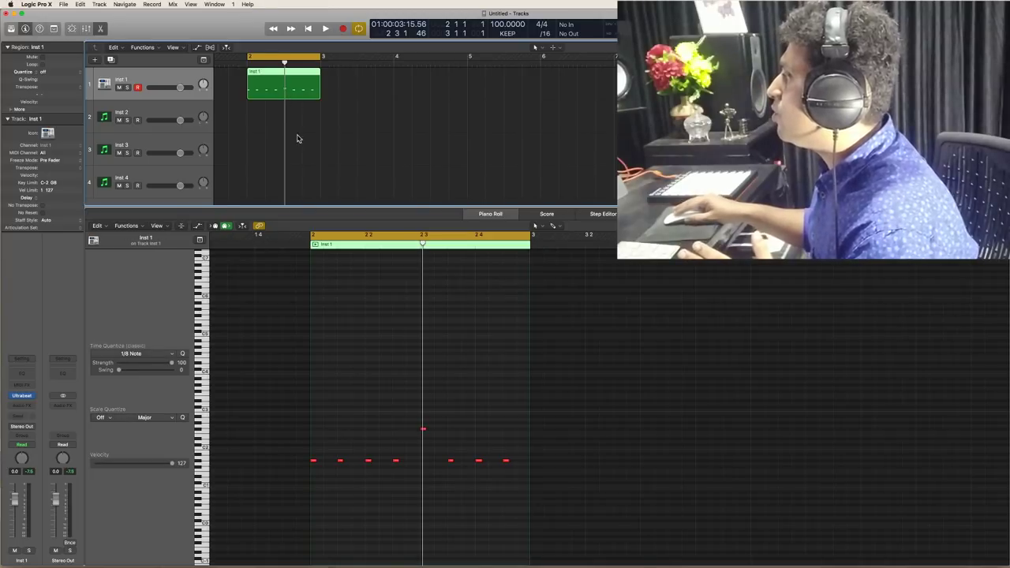
pyautogui.rightClick(281, 84)
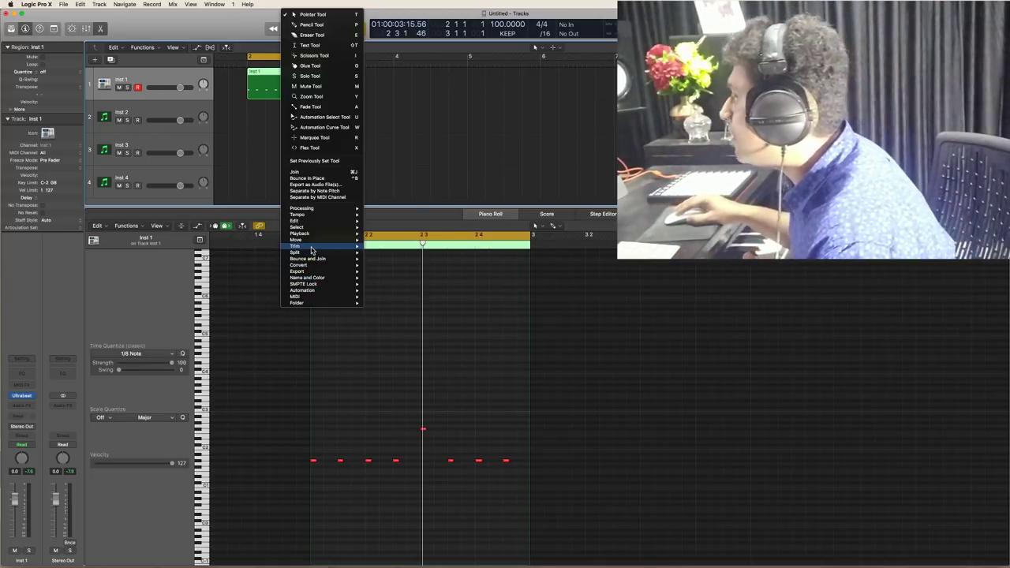
pyautogui.moveTo(312, 268)
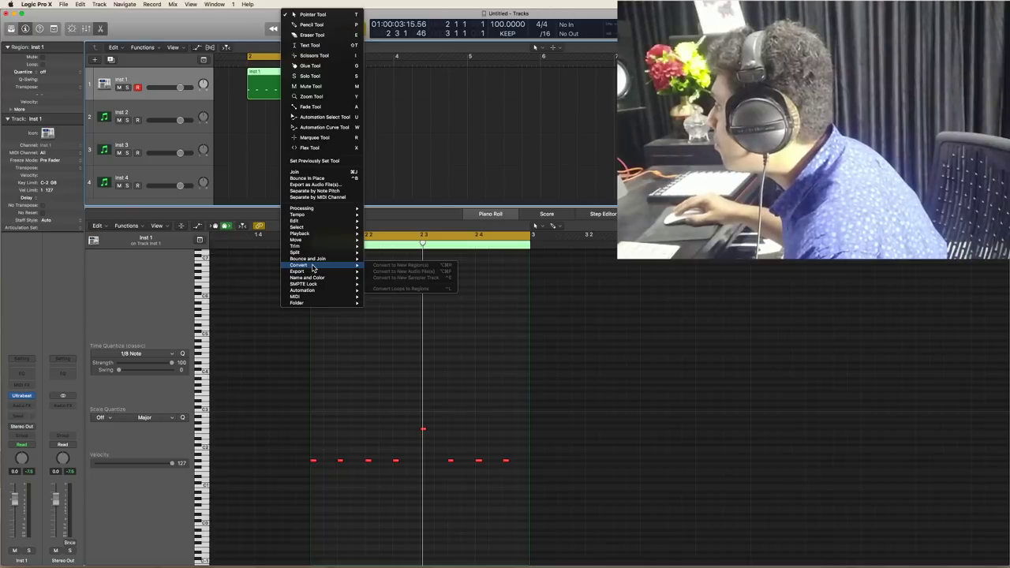
pyautogui.click(416, 156)
pyautogui.moveTo(379, 74); pyautogui.dragTo(265, 117)
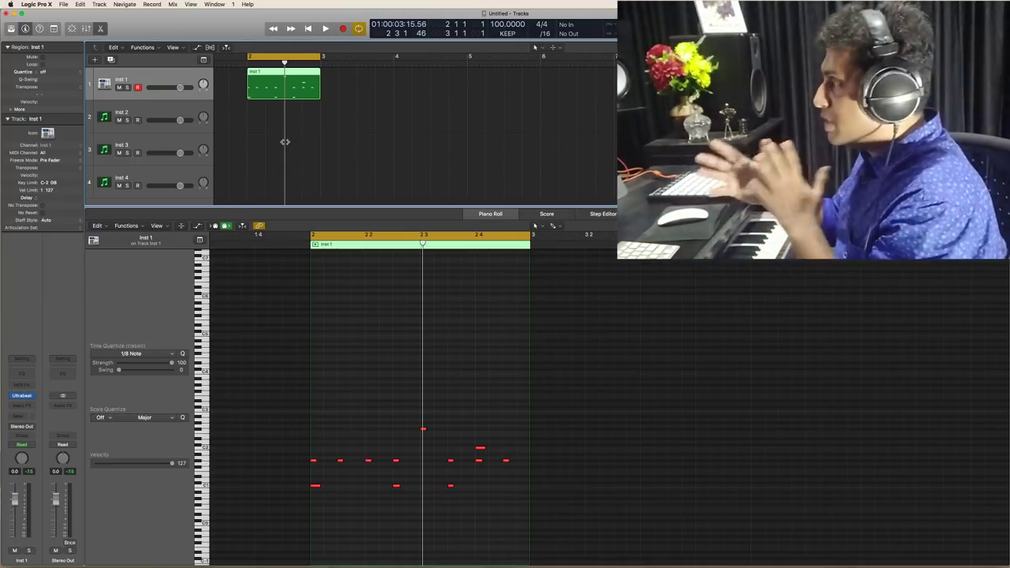
pyautogui.press('space')
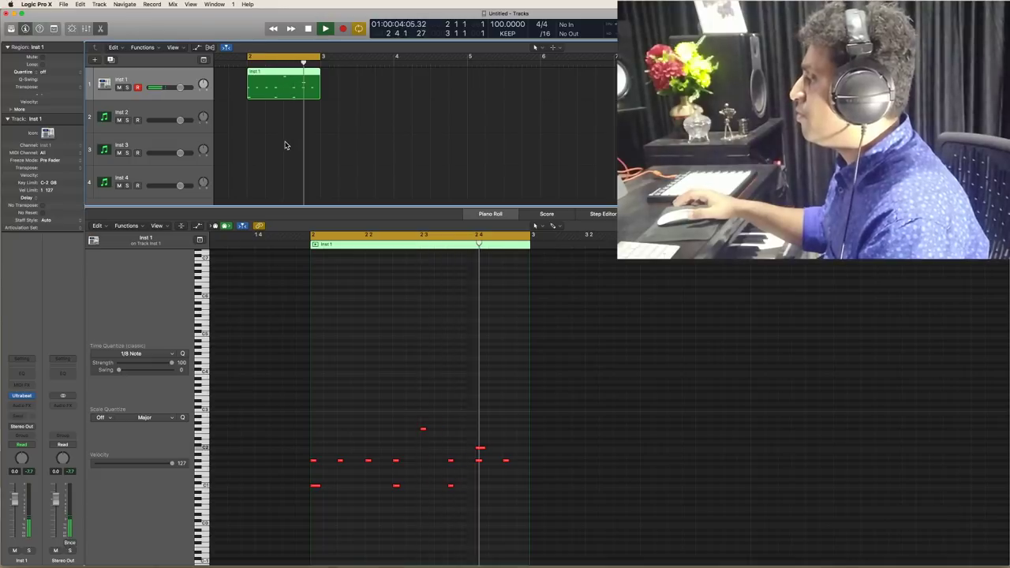
pyautogui.press('space')
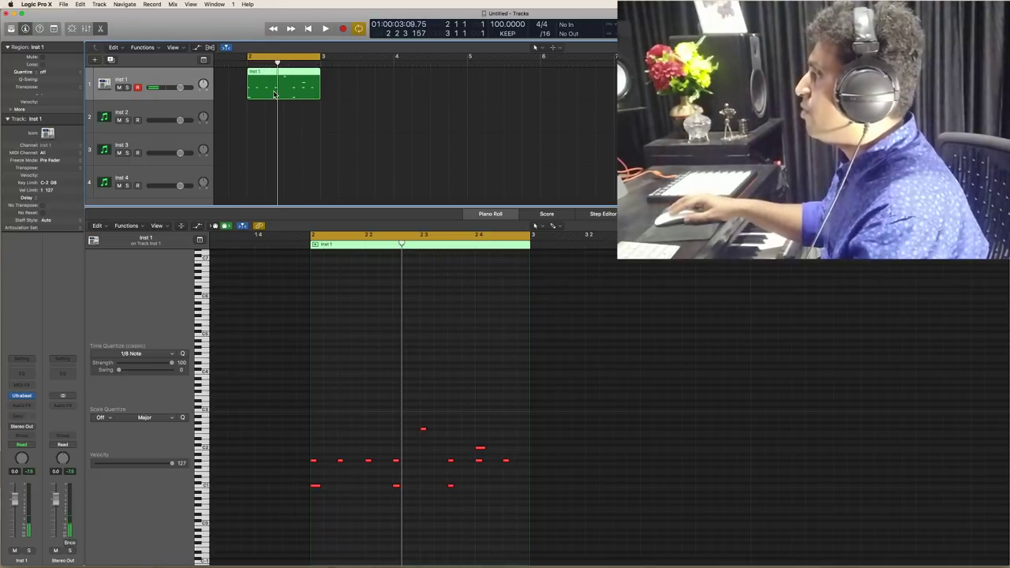
# Copy the merged one-bar region to bar 3 and play both bars with the cycle range extended to bar 4
pyautogui.moveTo(274, 94); pyautogui.dragTo(350, 101)
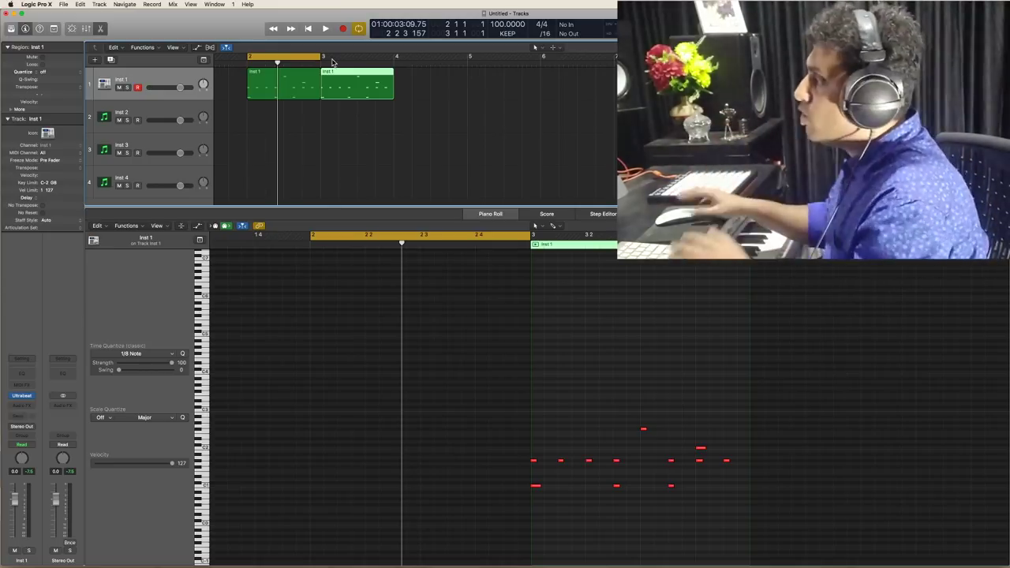
pyautogui.moveTo(322, 57); pyautogui.dragTo(395, 66)
pyautogui.press('space')
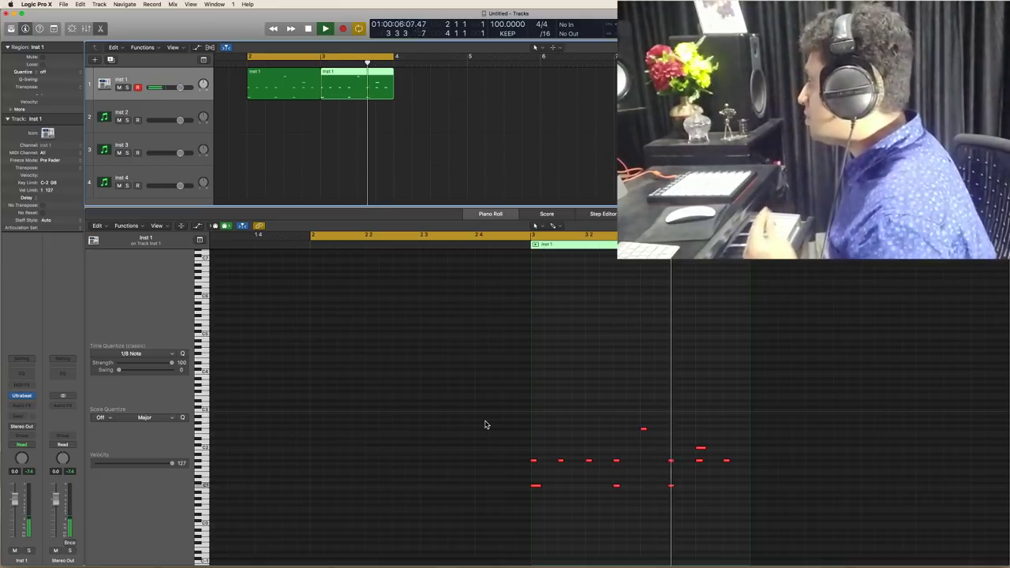
# Turn cycle off and record a new hi-hat and snare take on the Inst 1 track from bar 5 to about bar 10
pyautogui.click(296, 53)
pyautogui.press('Delete')
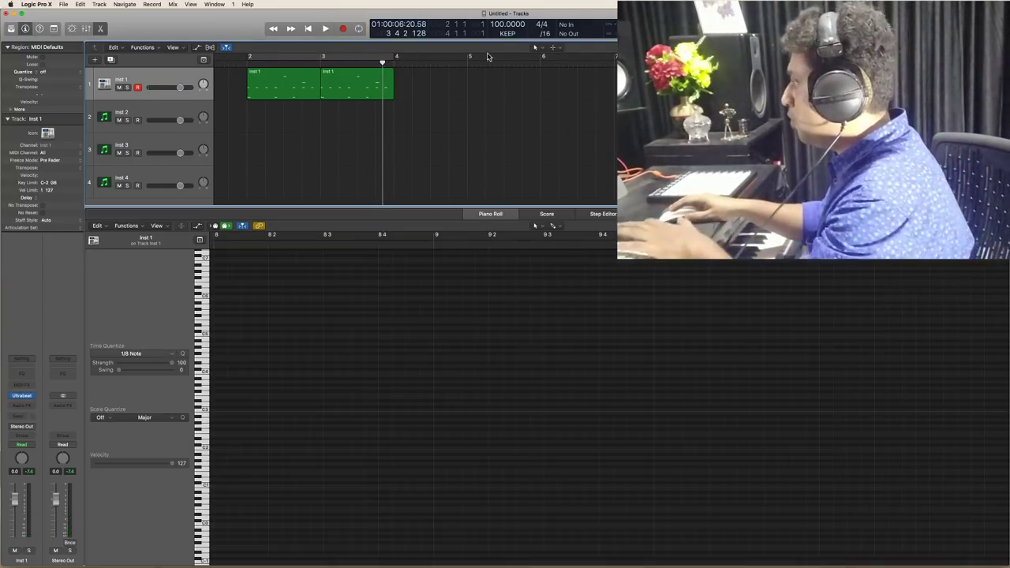
pyautogui.click(469, 64)
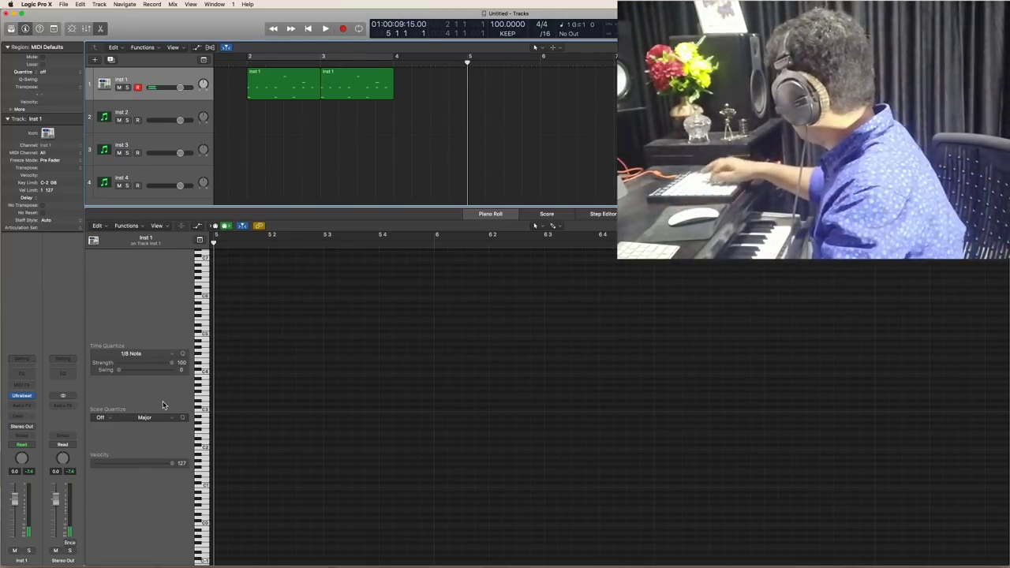
pyautogui.press('r')
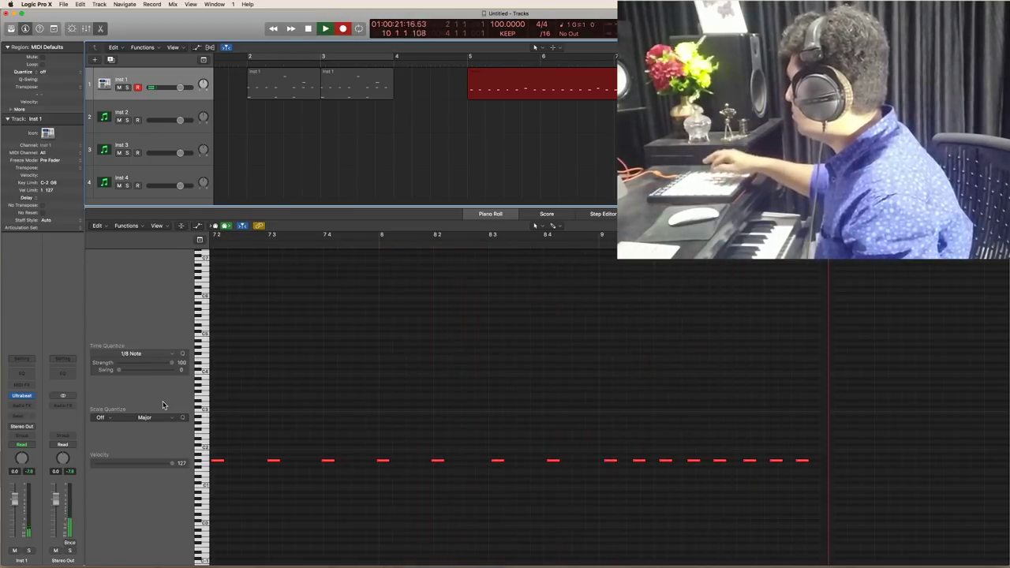
pyautogui.press('space')
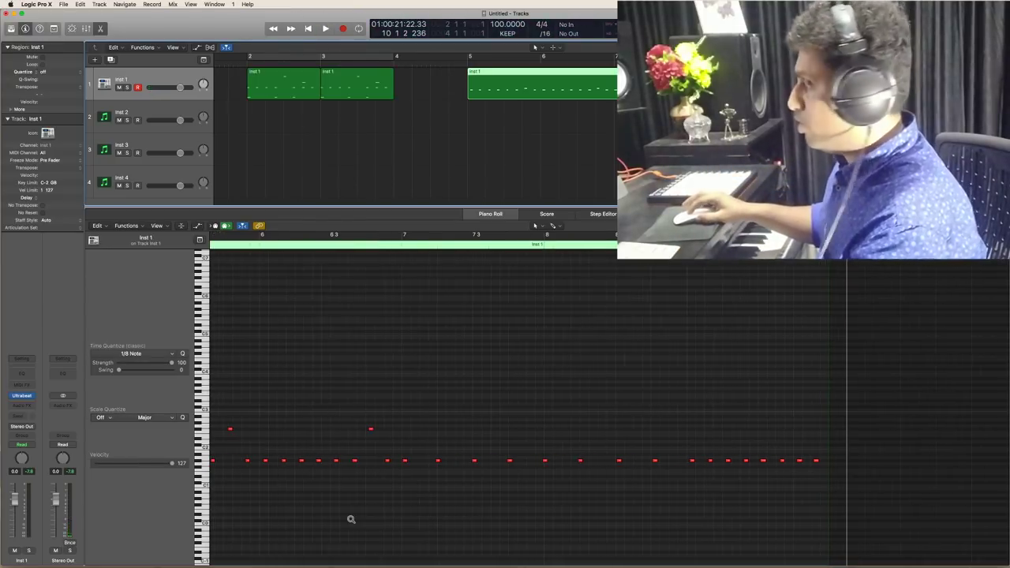
# Set the cycle range over the new region from bar 5 and play it back, leaving the region unsplit
pyautogui.moveTo(466, 58); pyautogui.dragTo(784, 58)
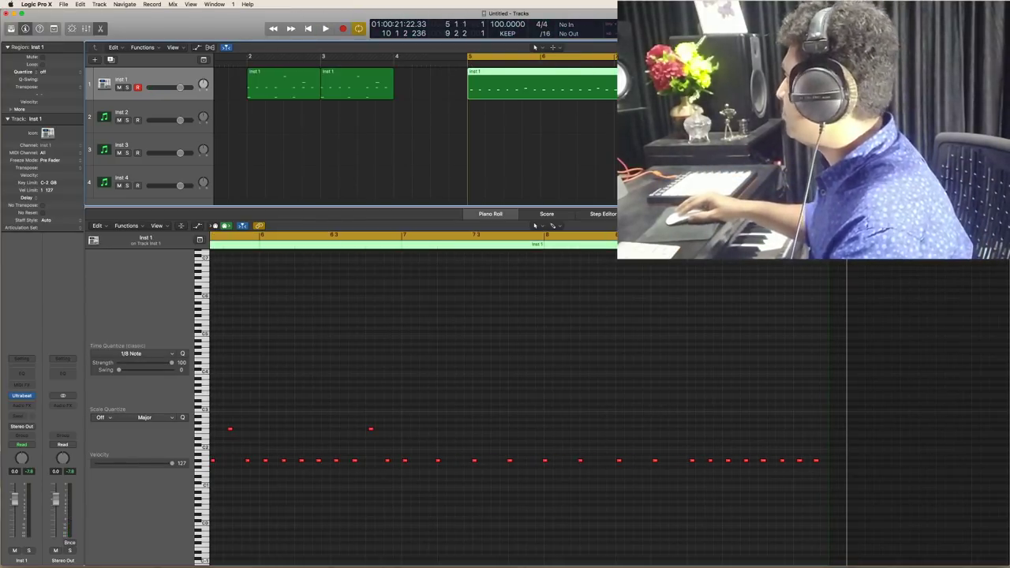
pyautogui.press('space')
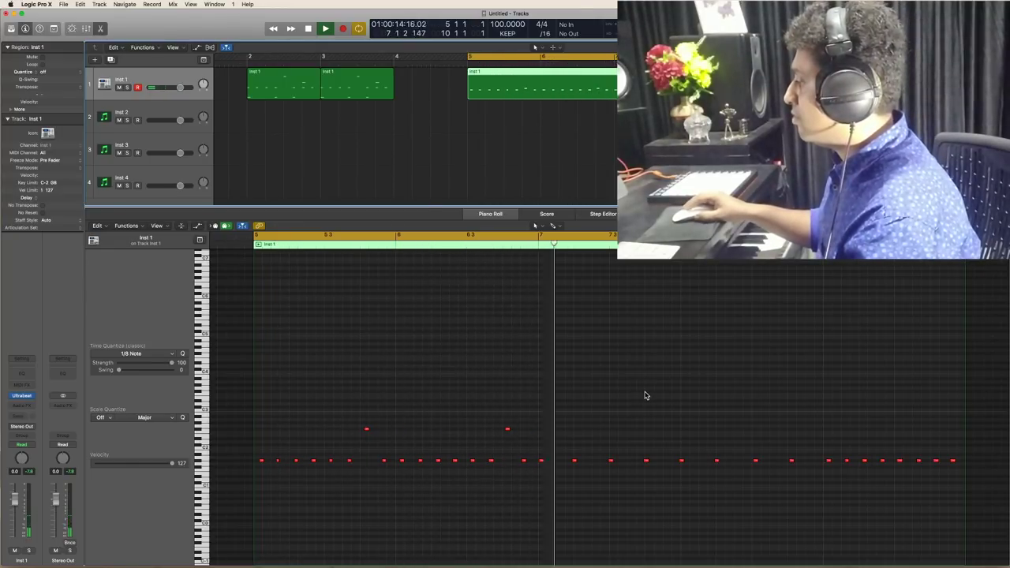
pyautogui.press('space')
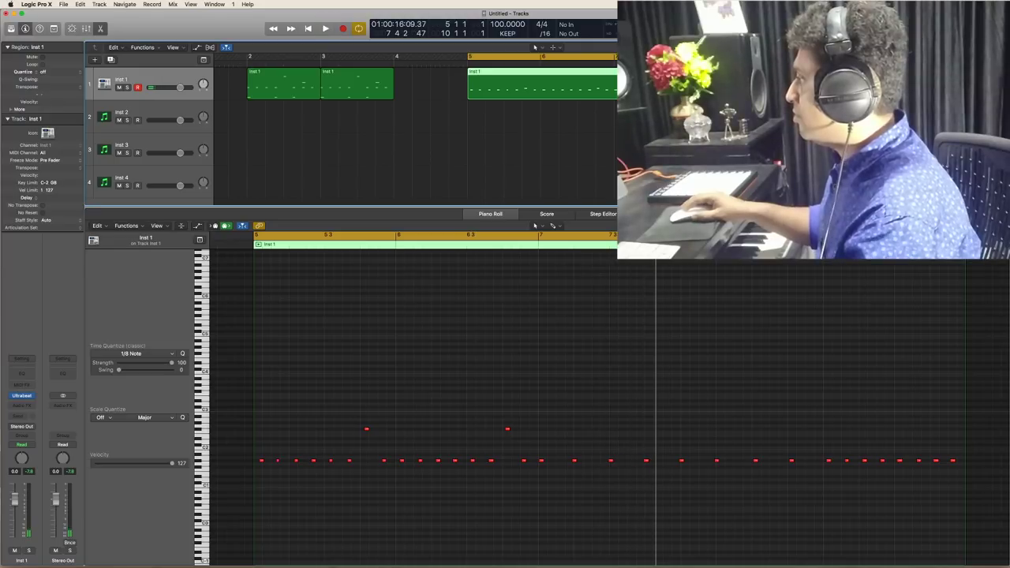
pyautogui.press('super+t')
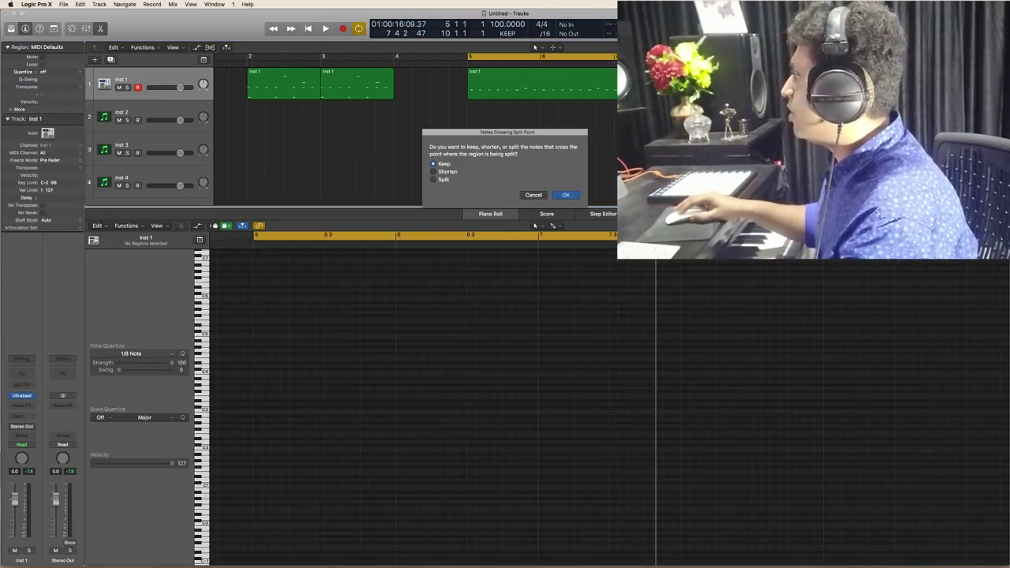
pyautogui.click(540, 199)
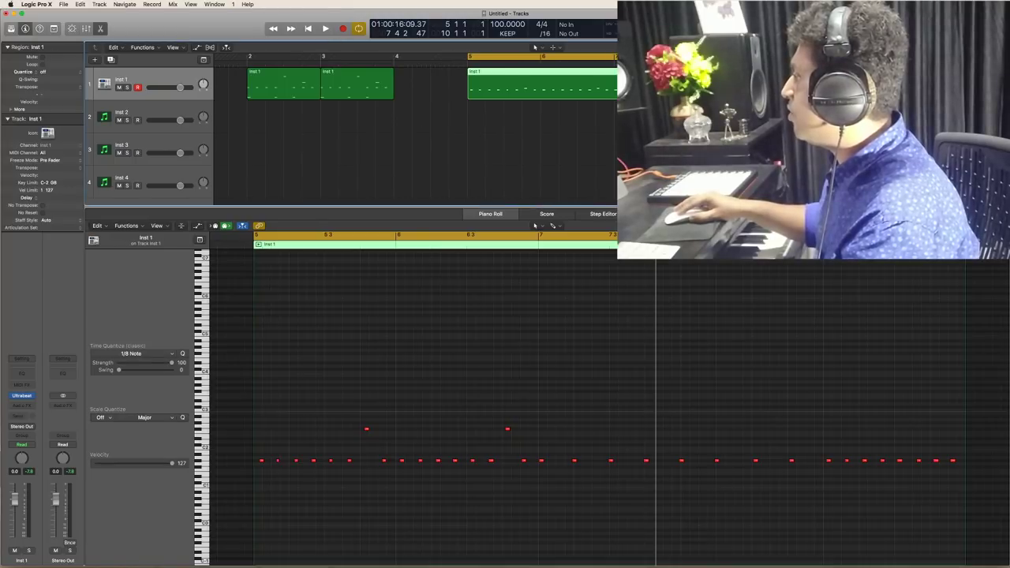
# Quantize all notes of the region at bar 5 to 1/8 Note and play the result
pyautogui.click(595, 377)
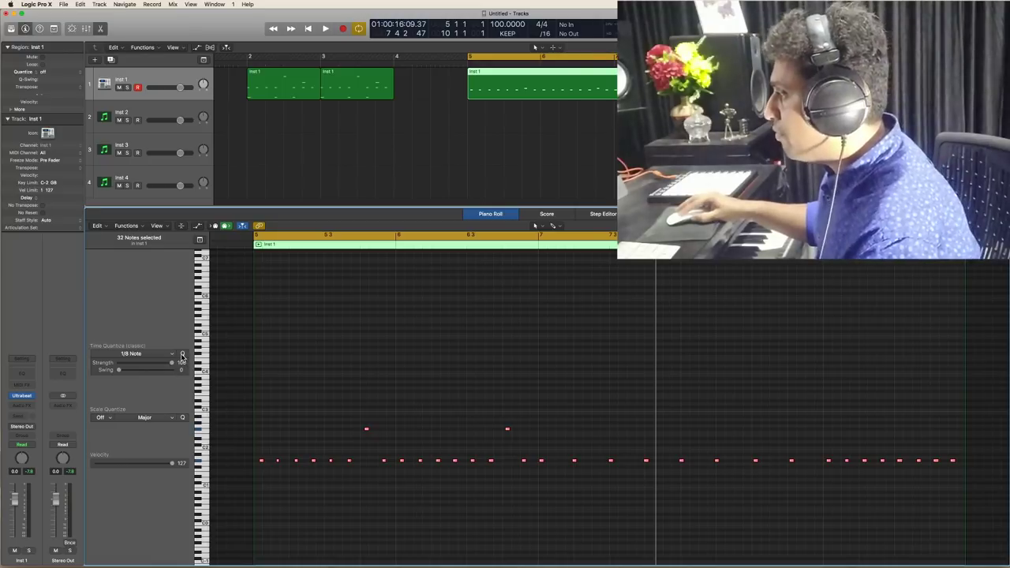
pyautogui.press('space')
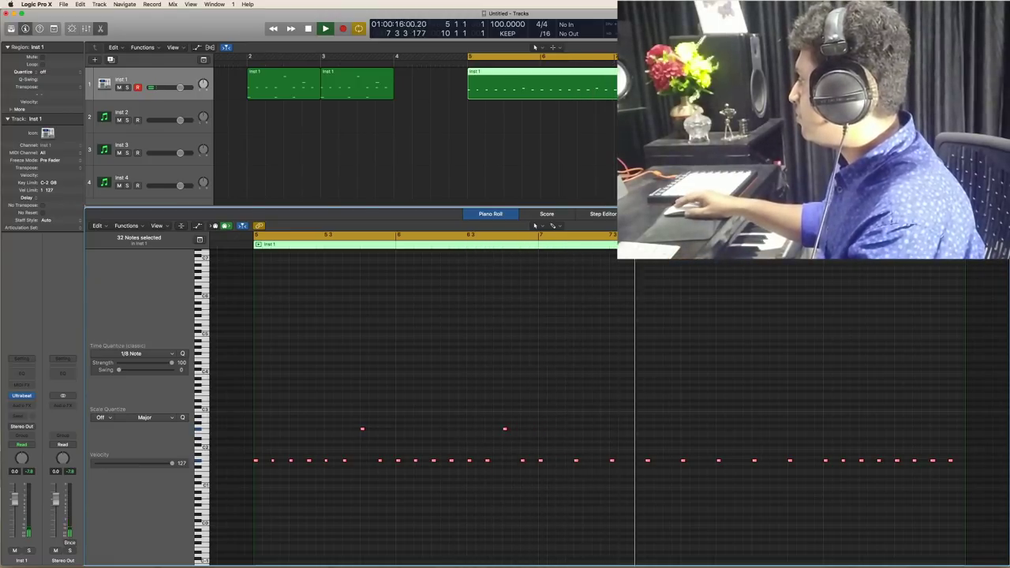
pyautogui.press('space')
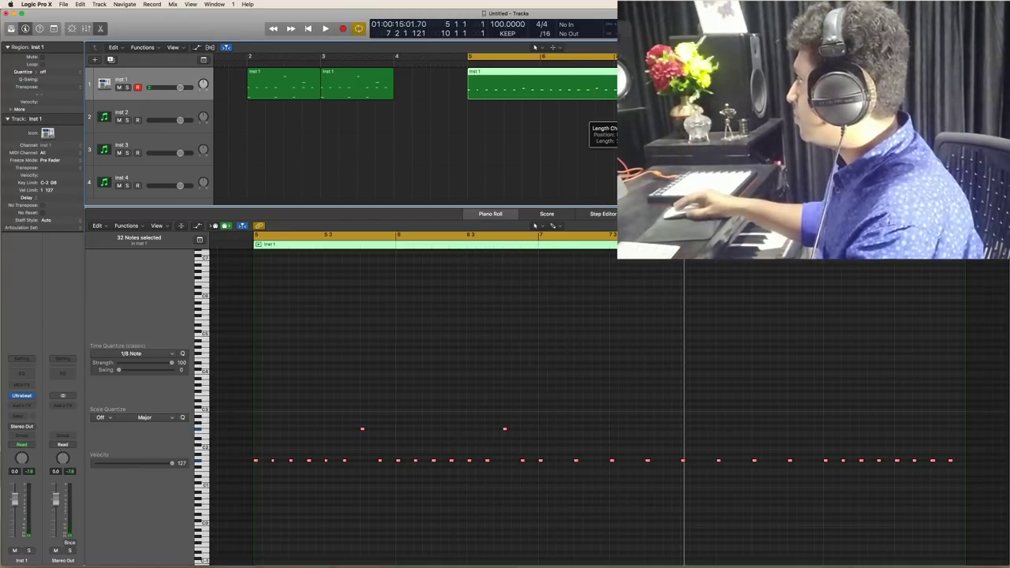
# Shorten the new region and the cycle range to end at bar 7 and play the two bars
pyautogui.moveTo(636, 94); pyautogui.dragTo(612, 106)
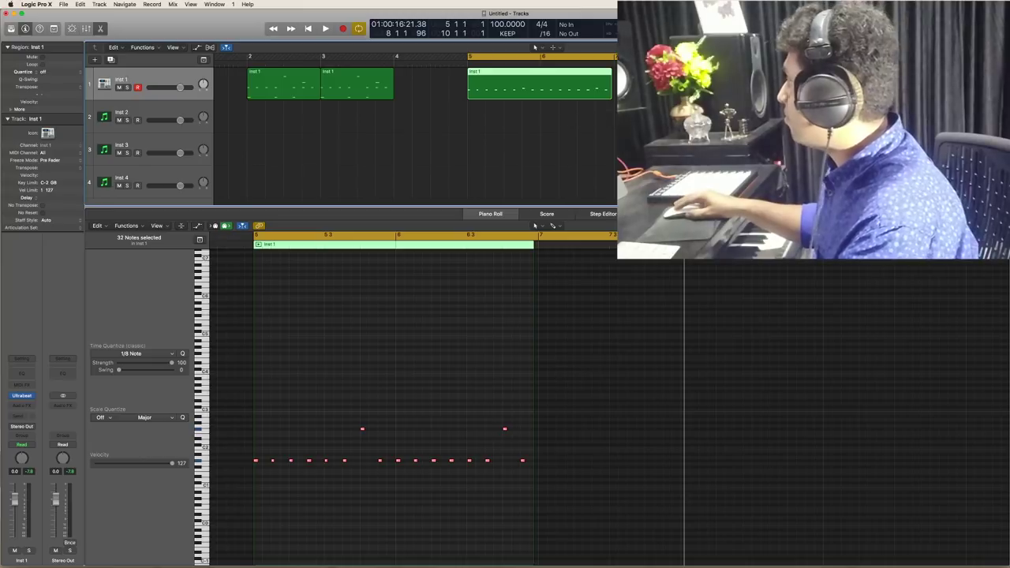
pyautogui.moveTo(645, 56); pyautogui.dragTo(613, 56)
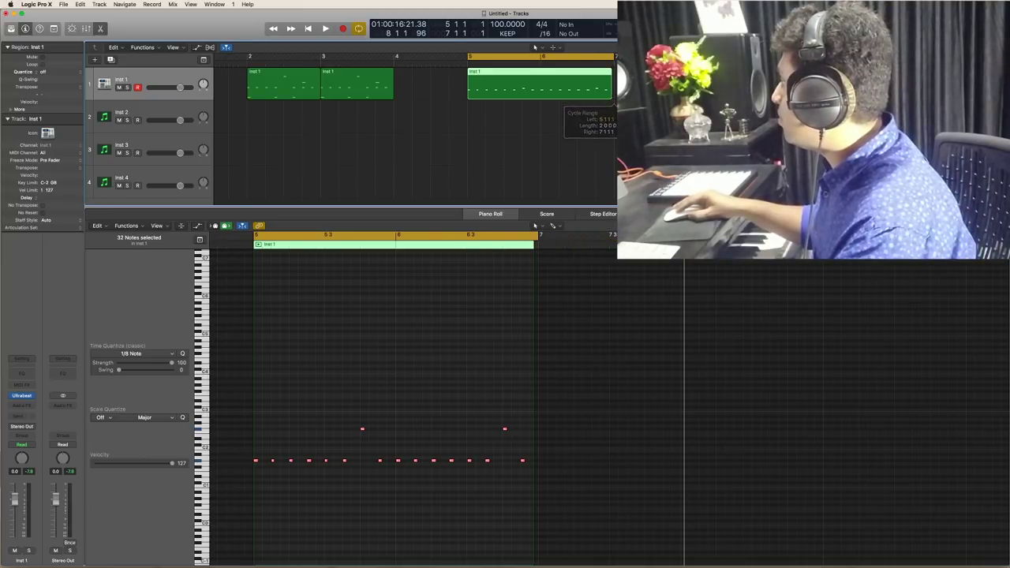
pyautogui.hscroll(5, 613, 59)
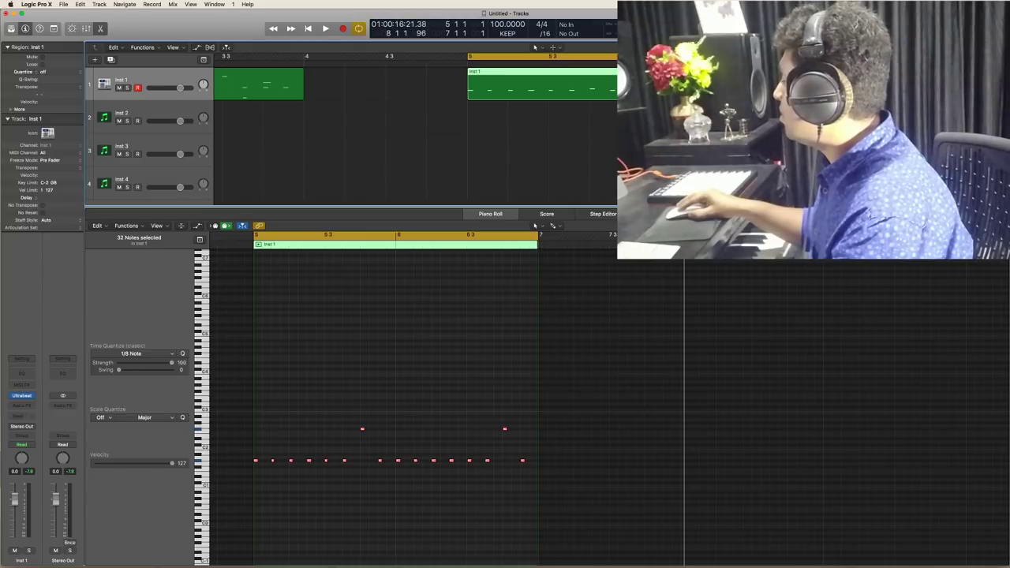
pyautogui.press('space')
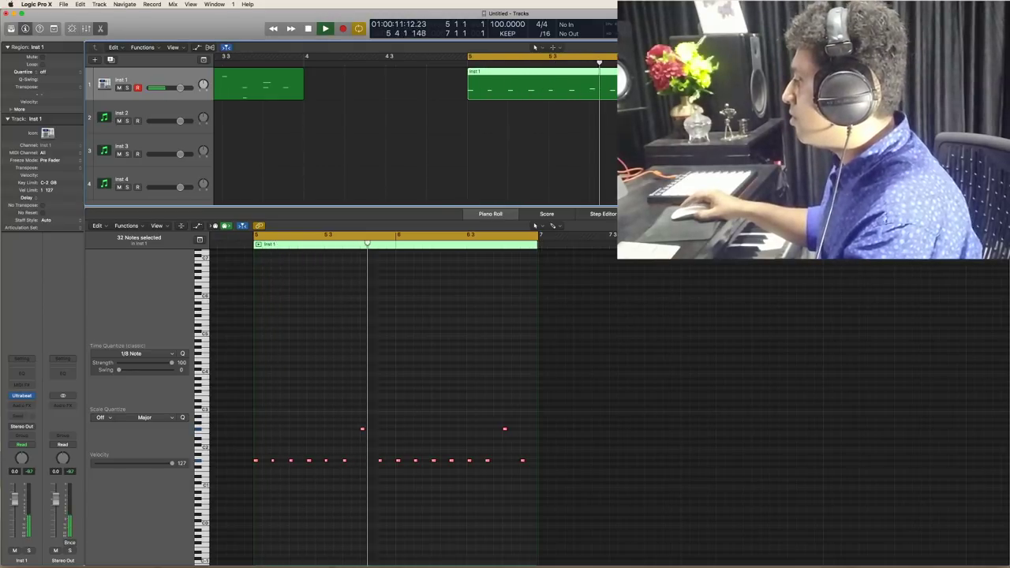
pyautogui.press('space')
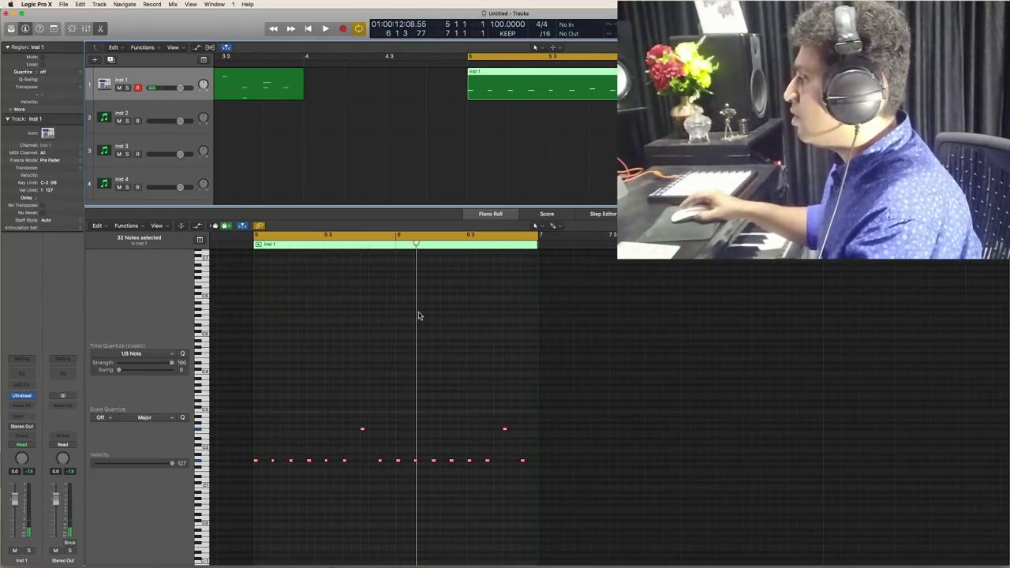
# Requantize the notes of the two-bar region to 1/16 Note and play the loop
pyautogui.click(168, 354)
pyautogui.click(340, 413)
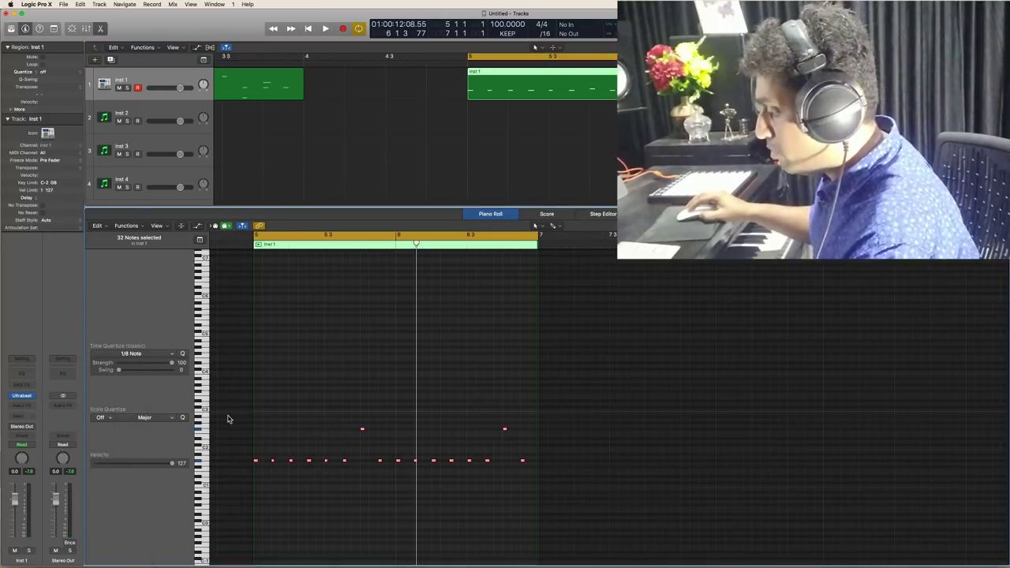
pyautogui.click(163, 356)
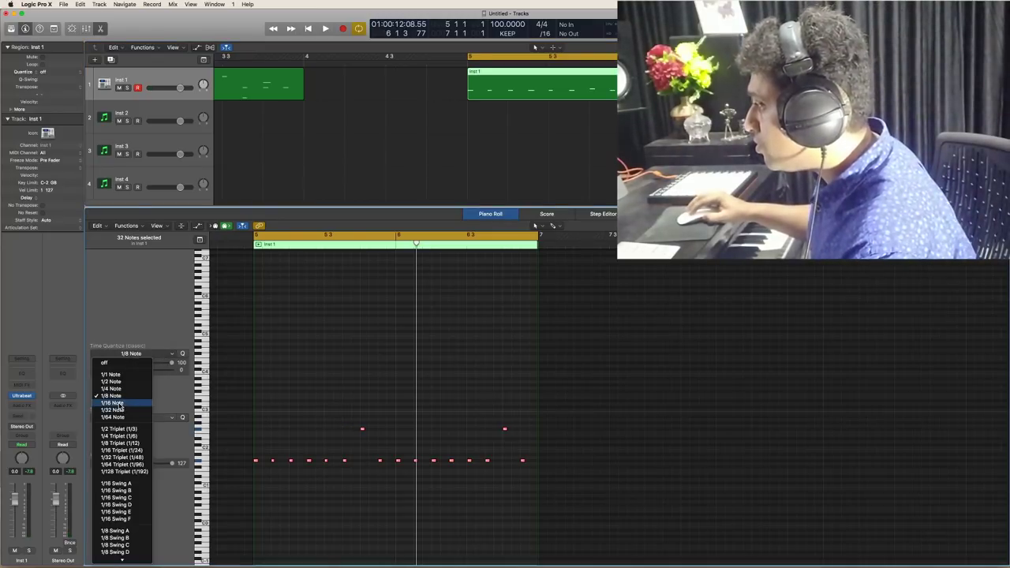
pyautogui.click(121, 404)
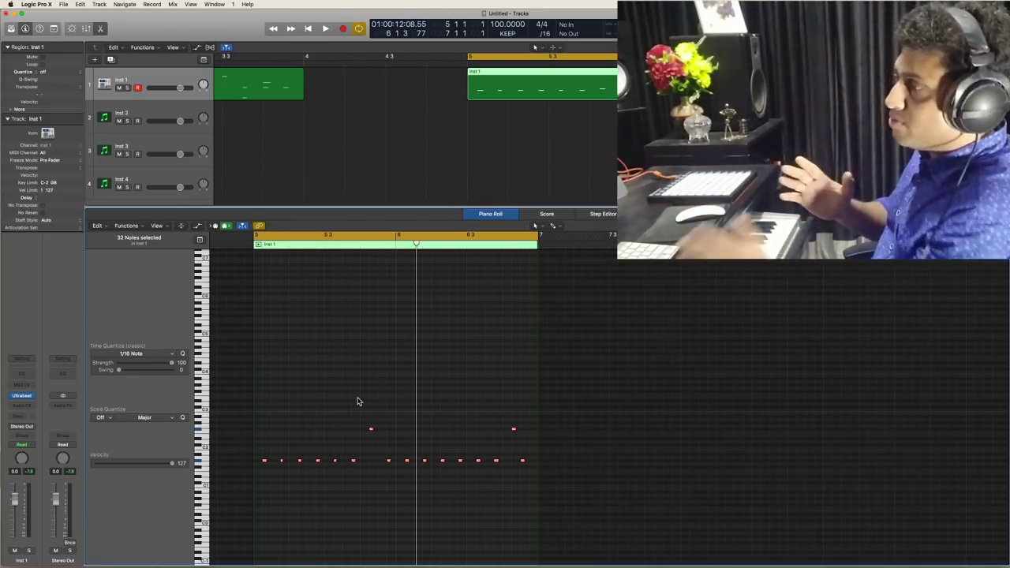
pyautogui.press('space')
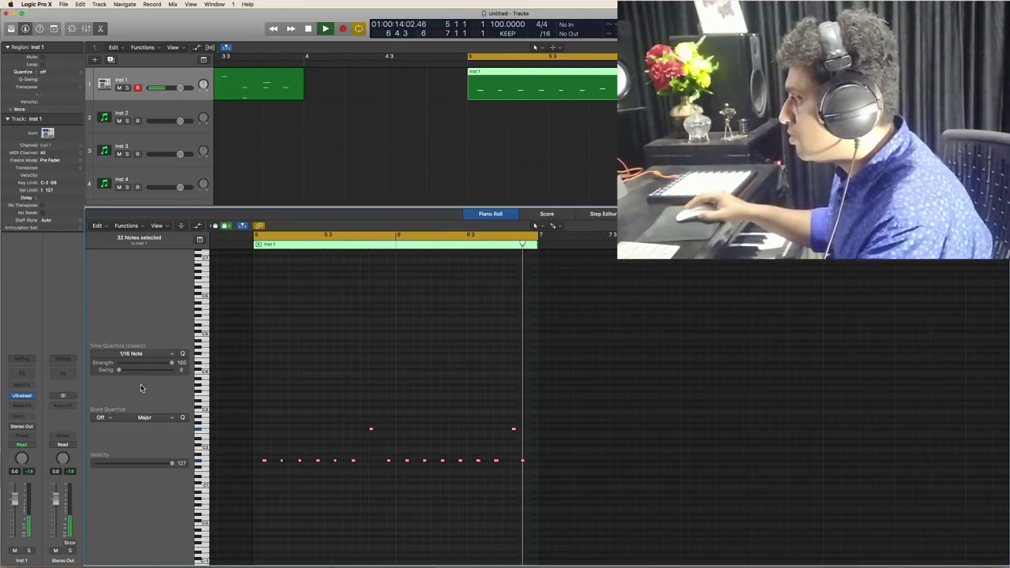
# Switch the two-bar region's time quantize back to 1/8 Note and play the loop again
pyautogui.press('space')
pyautogui.click(170, 359)
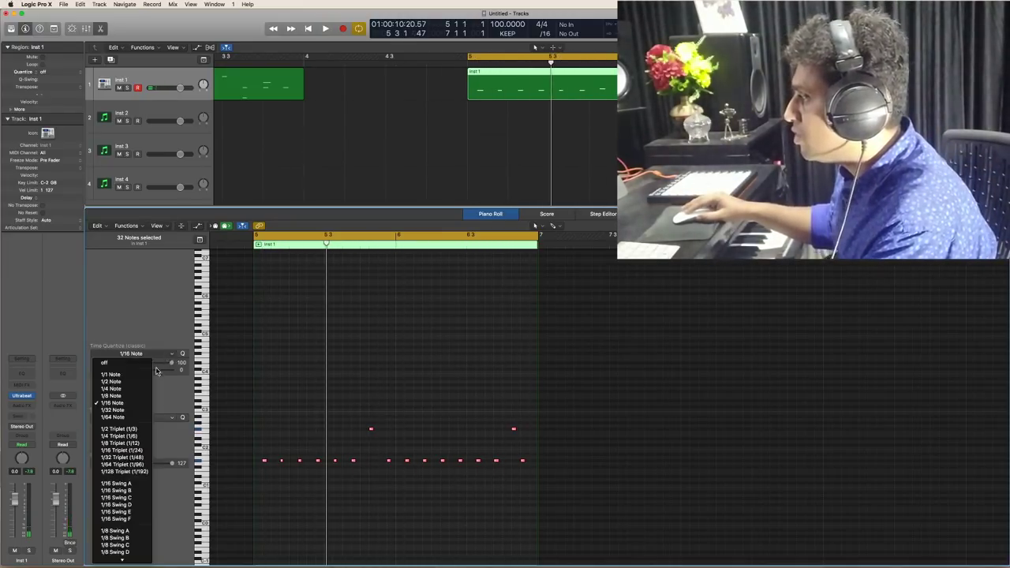
pyautogui.click(122, 400)
pyautogui.press('space')
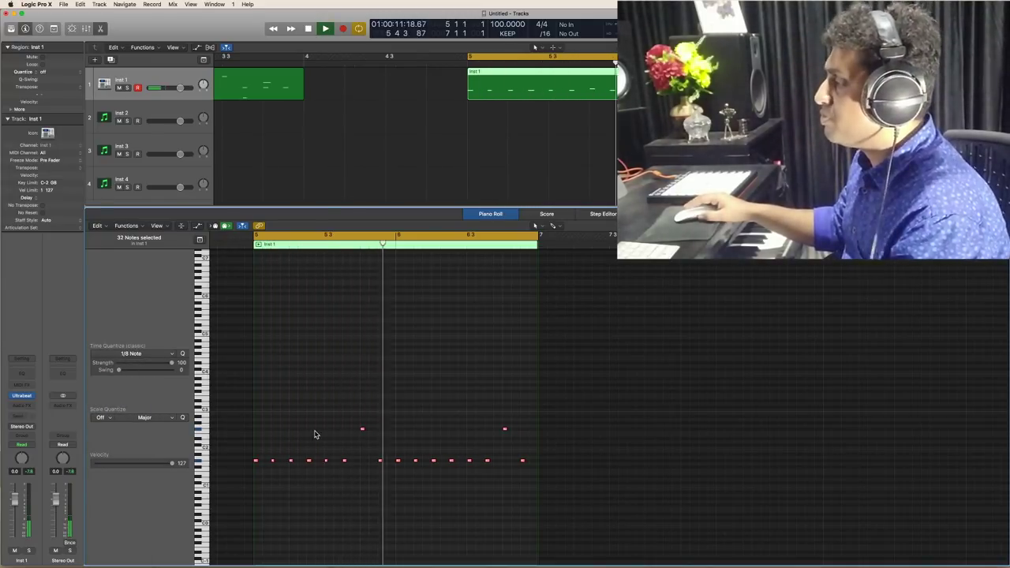
pyautogui.press('space')
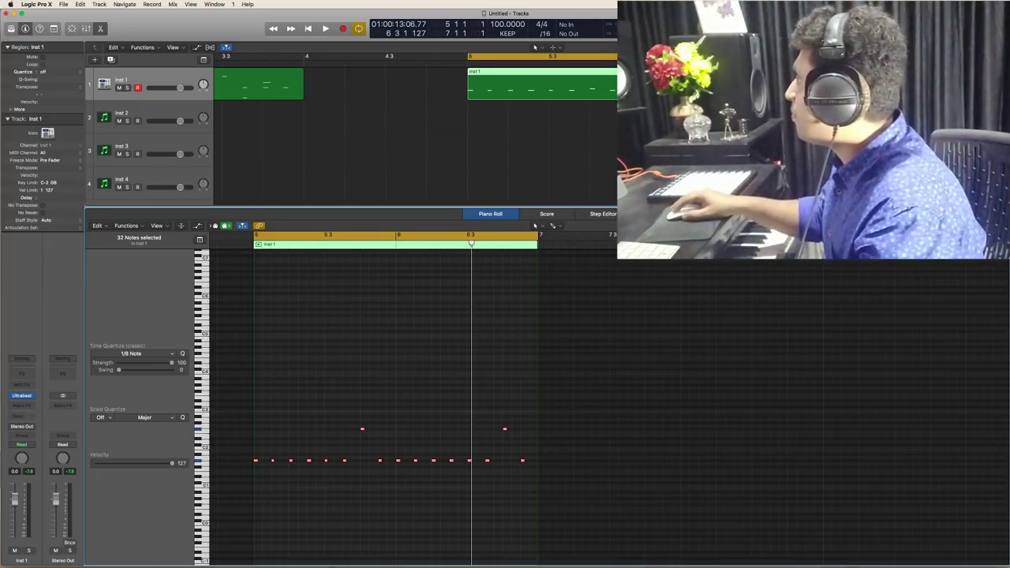
# Turn off cycle mode, place the playhead at bar 8 and review the available time quantize values without choosing one
pyautogui.hscroll(-5, 562, 112)
pyautogui.click(663, 56)
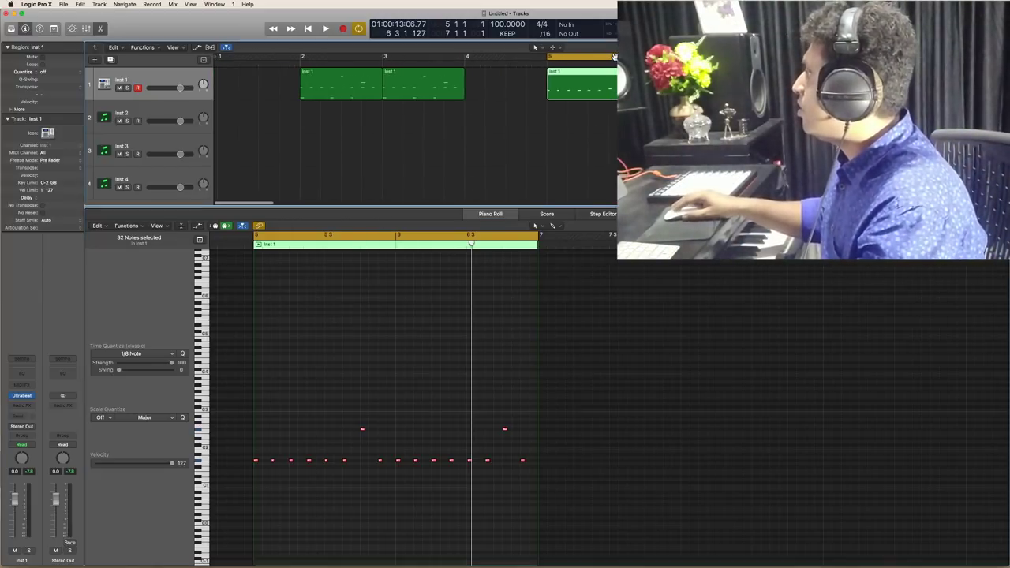
pyautogui.click(797, 63)
pyautogui.click(142, 352)
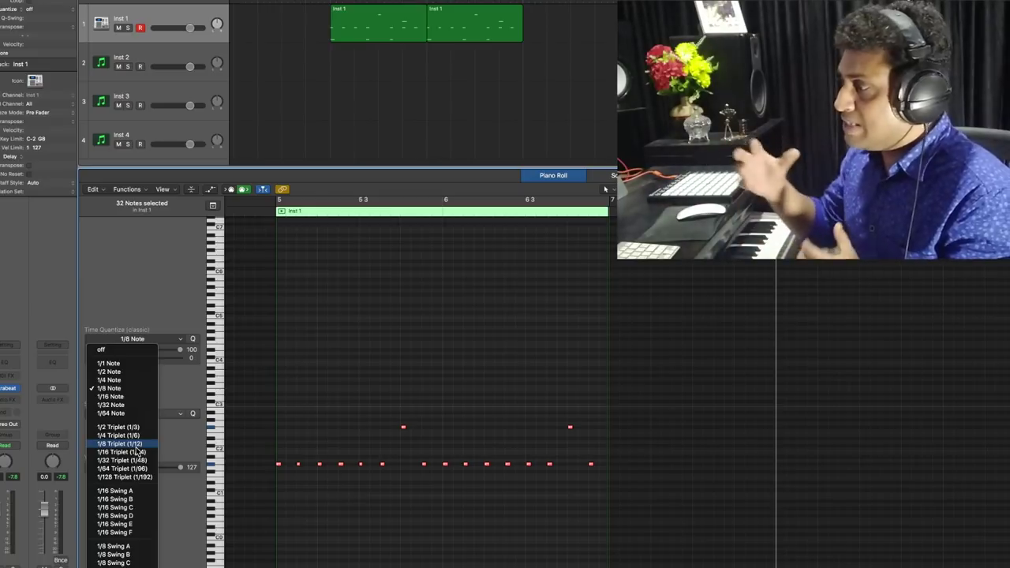
pyautogui.click(478, 395)
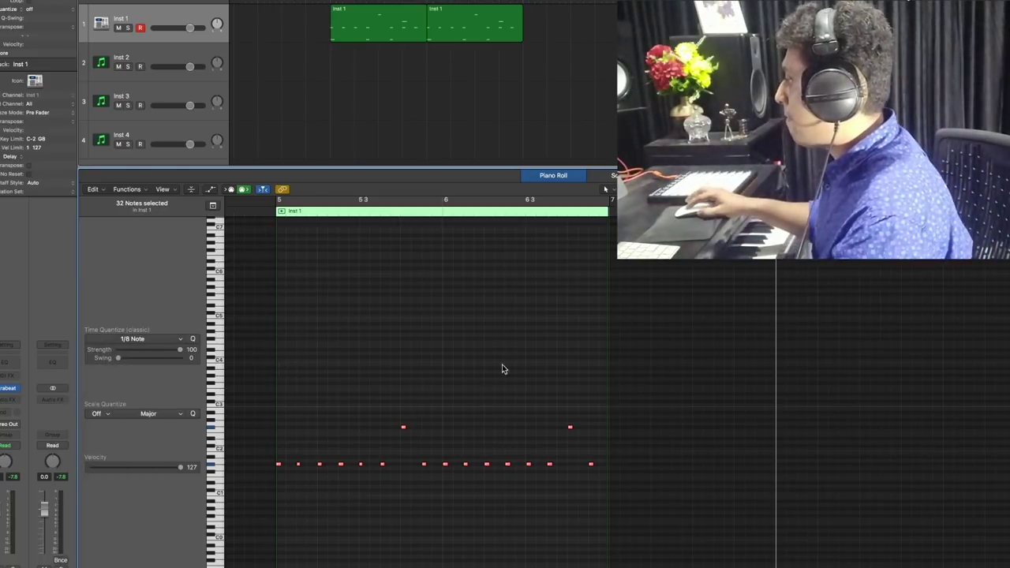
# Close the Piano Roll and record a new drum take on the Inst 1 track from bar 9
pyautogui.press('e')
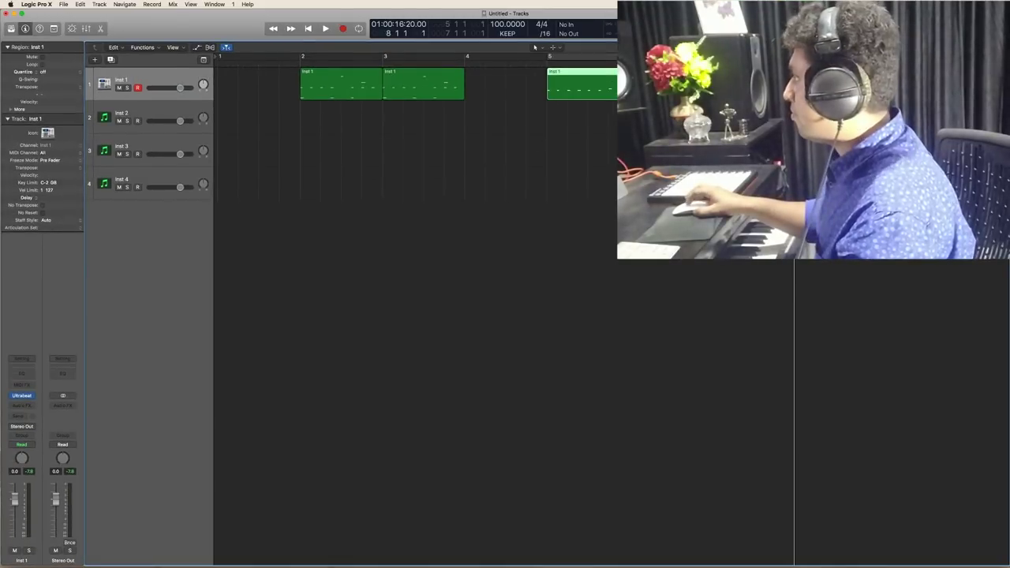
pyautogui.click(773, 59)
pyautogui.click(774, 150)
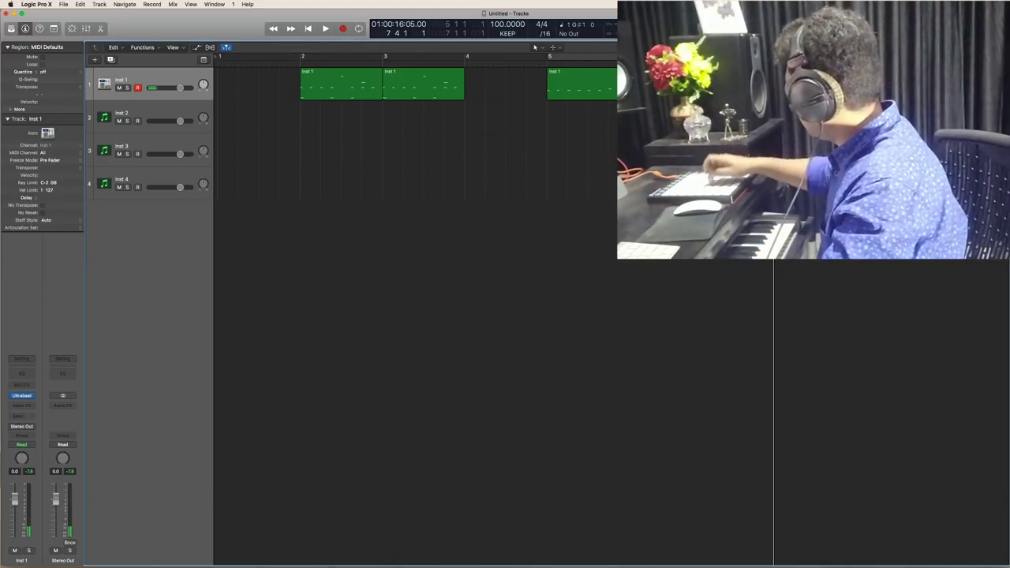
pyautogui.press('r')
pyautogui.press('space')
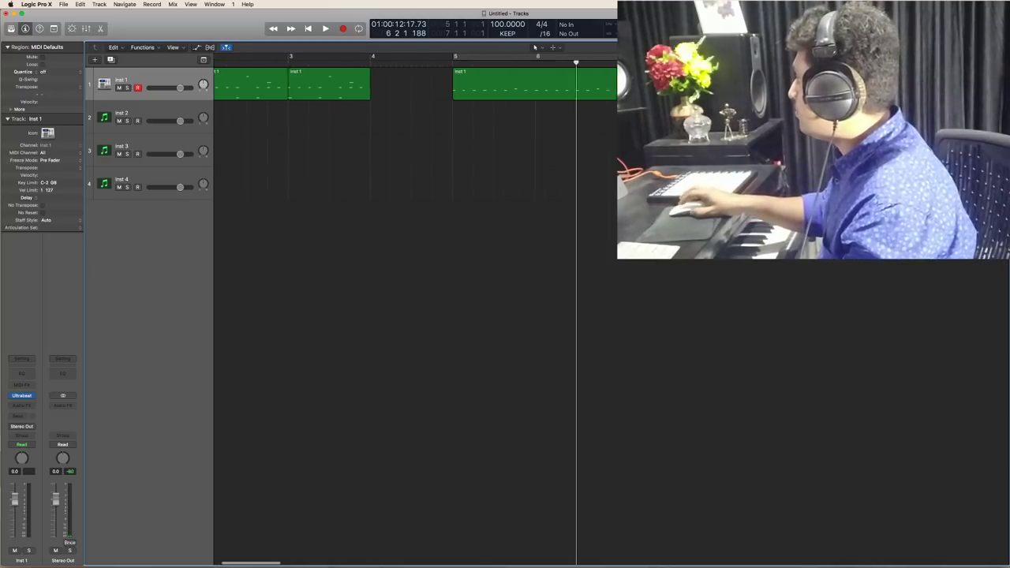
pyautogui.press('r')
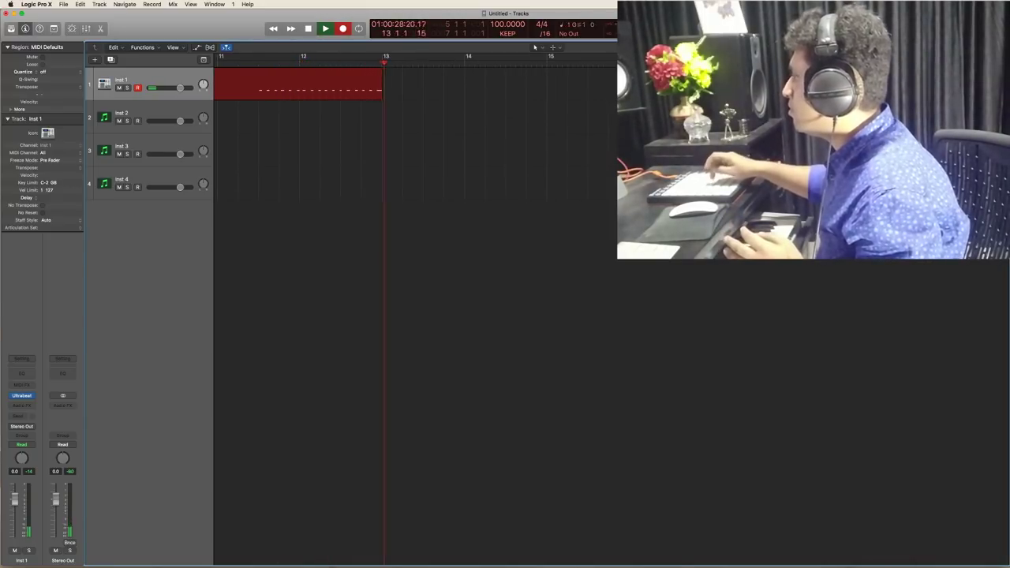
pyautogui.press('space')
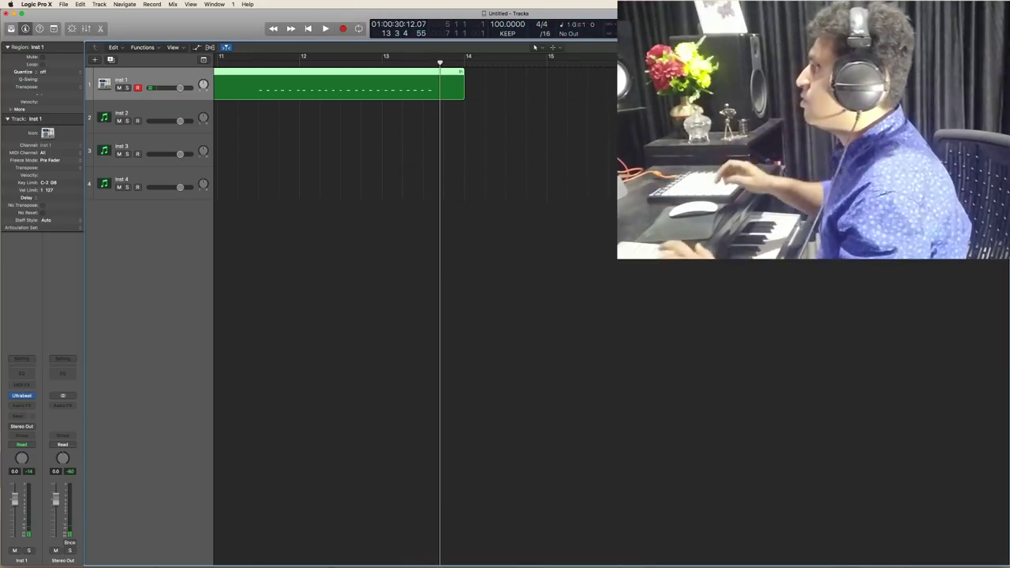
# Split the new region midway through bar 11, just before its dense run of notes, and delete the front part
pyautogui.hscroll(-8, 633, 166)
pyautogui.hscroll(2, 633, 163)
pyautogui.hscroll(2, 639, 150)
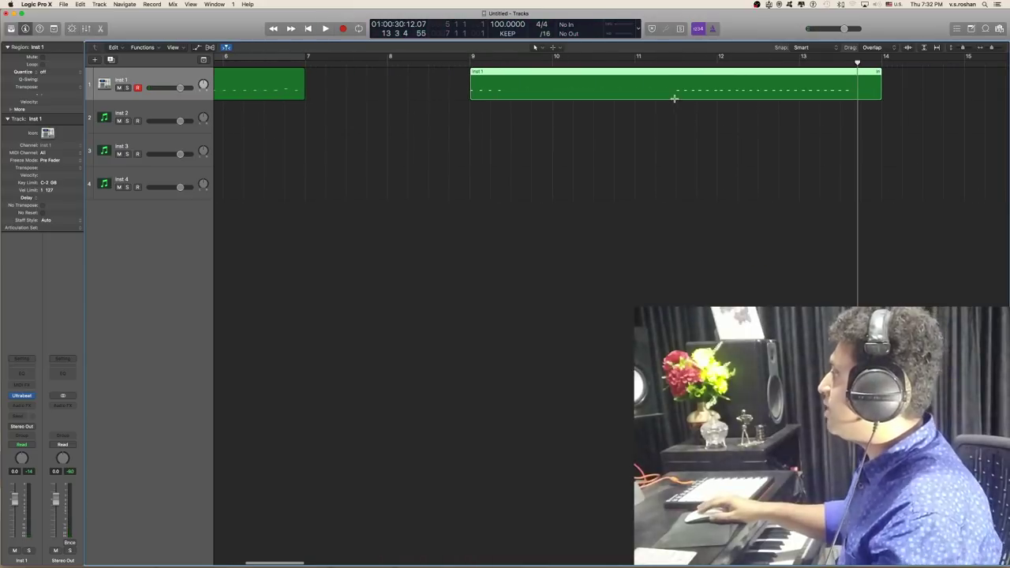
pyautogui.click(674, 90)
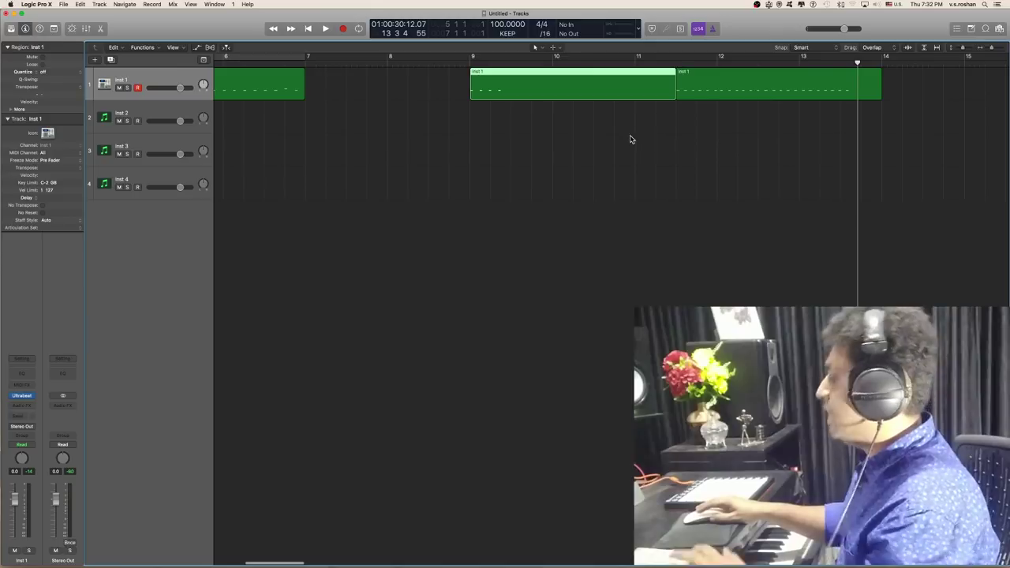
pyautogui.press('Delete')
# Trim the remaining region and the cycle range to span bar 12 to bar 13 and play the loop
pyautogui.moveTo(679, 56); pyautogui.dragTo(799, 110)
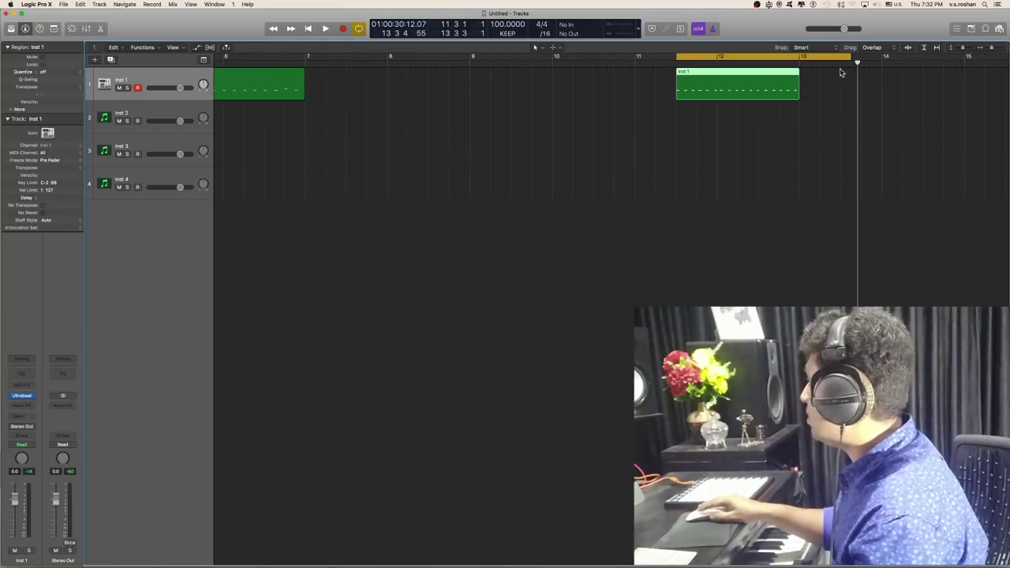
pyautogui.moveTo(851, 62); pyautogui.dragTo(798, 61)
pyautogui.moveTo(676, 57); pyautogui.dragTo(717, 124)
pyautogui.press('space')
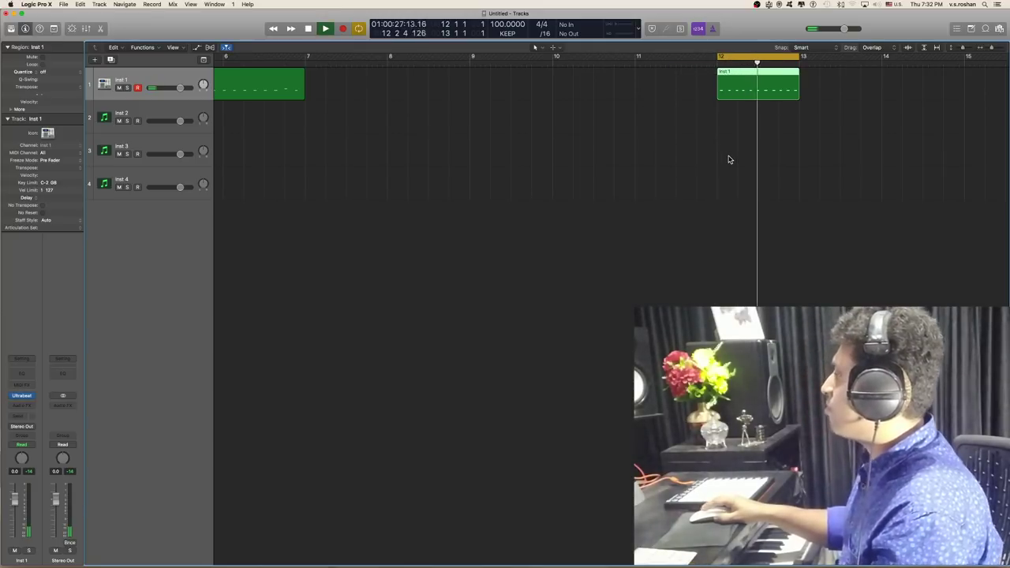
pyautogui.press('space')
# Open the bar 12 region in the Piano Roll, quantize all its notes to 1/16 Note and play the result
pyautogui.doubleClick(750, 95)
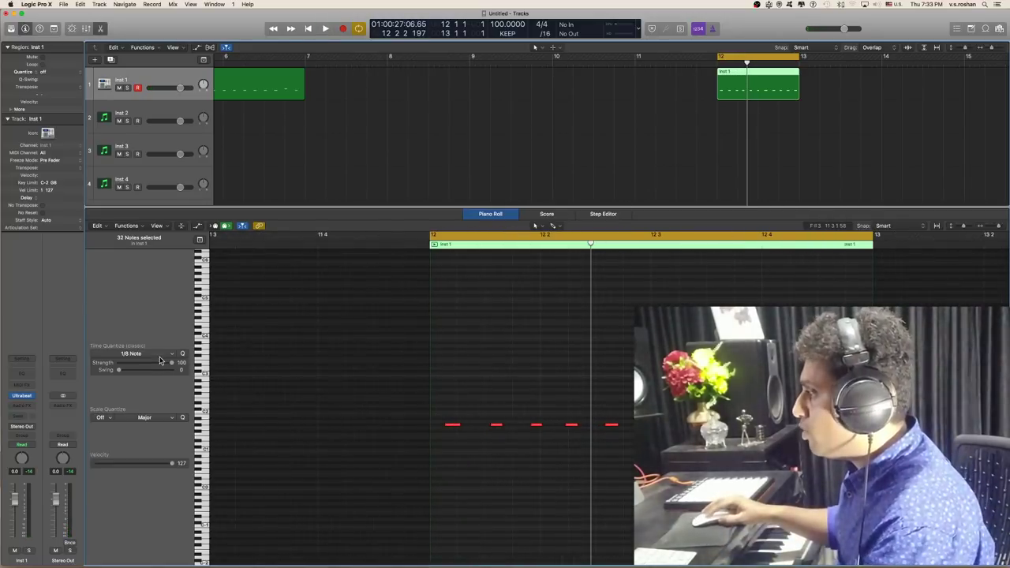
pyautogui.press('super+a')
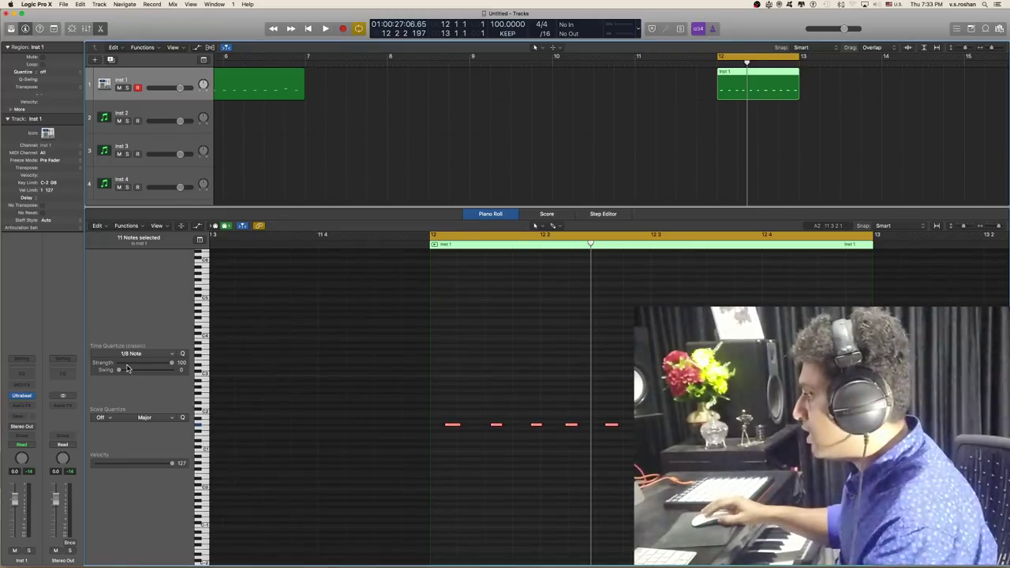
pyautogui.click(146, 357)
pyautogui.click(118, 405)
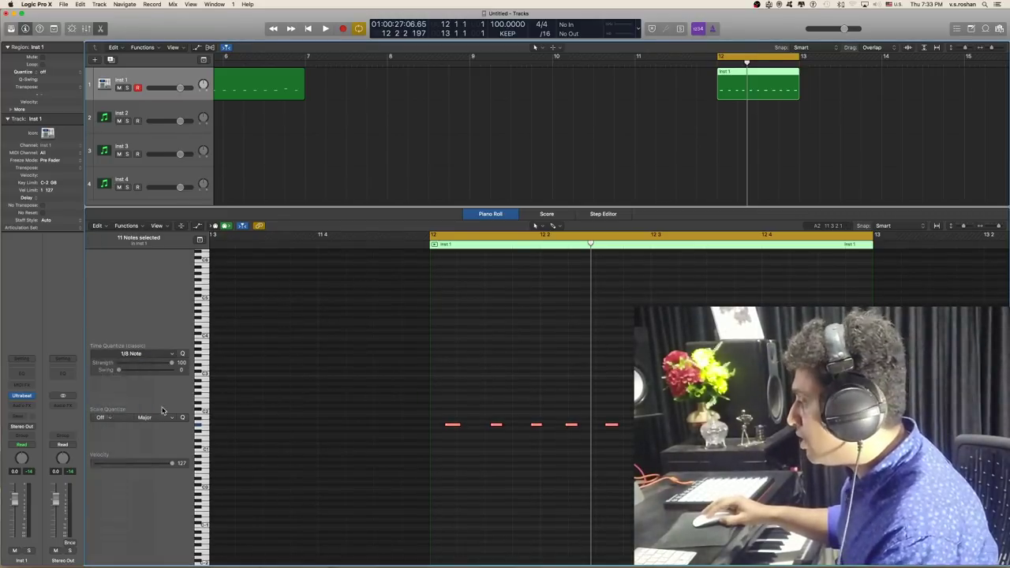
pyautogui.press('space')
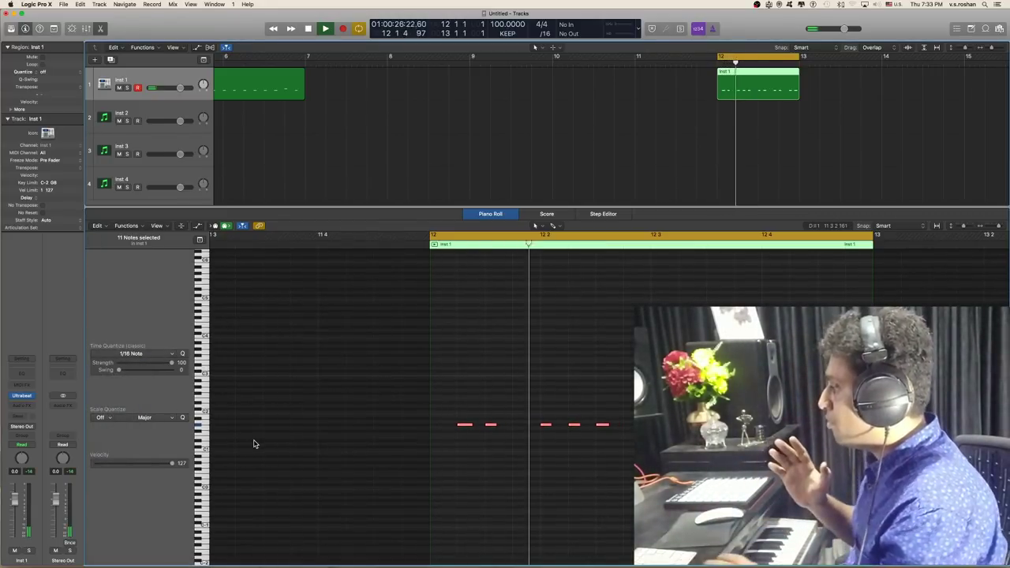
pyautogui.press('space')
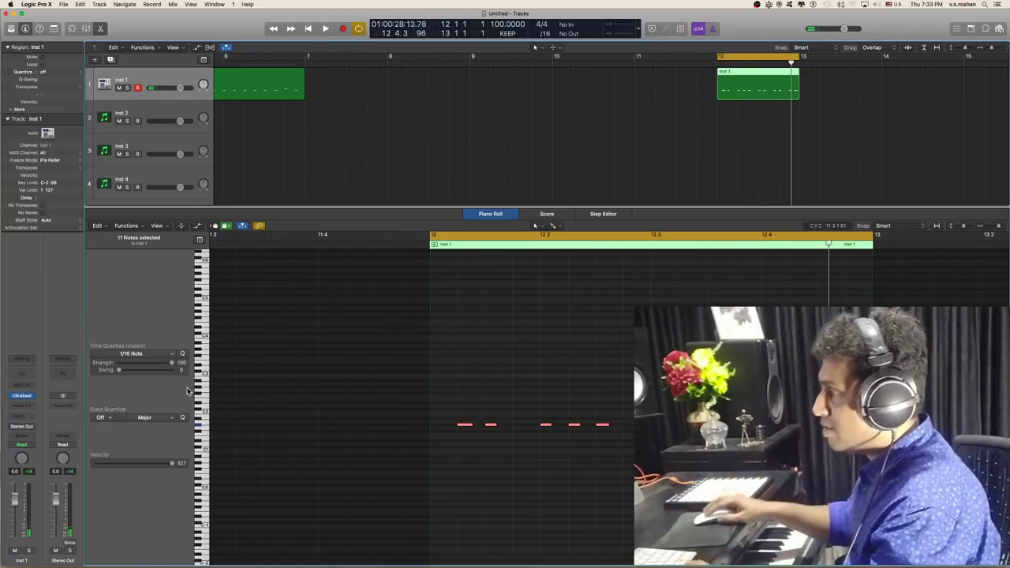
# Requantize the notes of the bar 12 region to 1/32 Note and play the loop
pyautogui.click(164, 353)
pyautogui.click(114, 411)
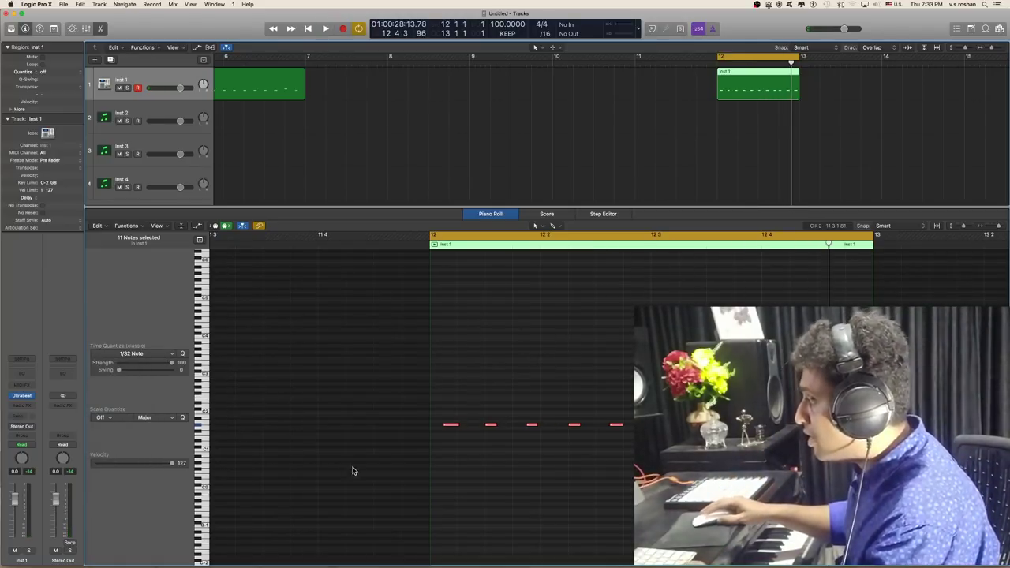
pyautogui.press('space')
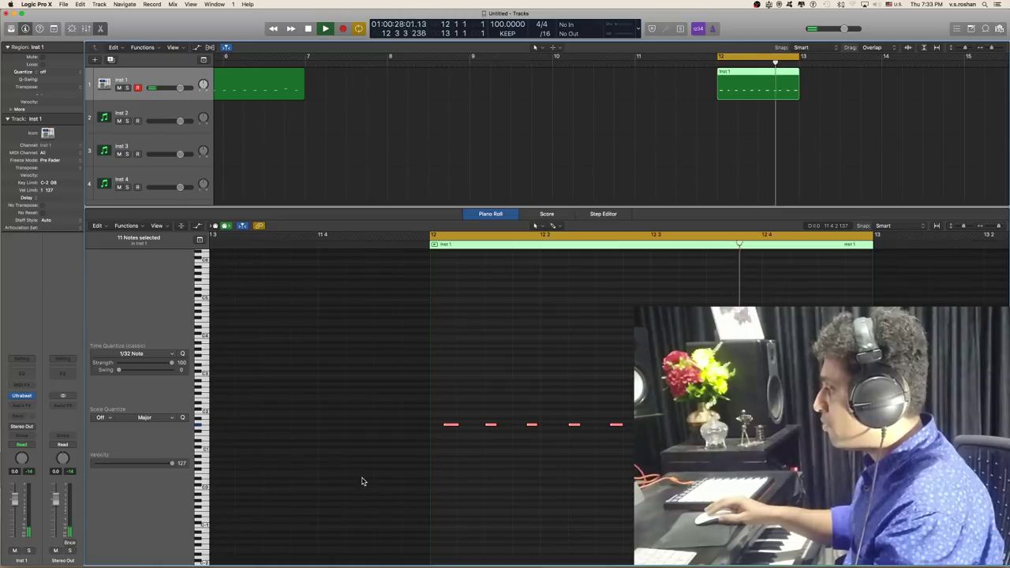
pyautogui.press('space')
# Requantize the bar 12 notes to 1/64 Note and play the loop, closing the Pro Tools Registration window
pyautogui.click(172, 353)
pyautogui.click(119, 417)
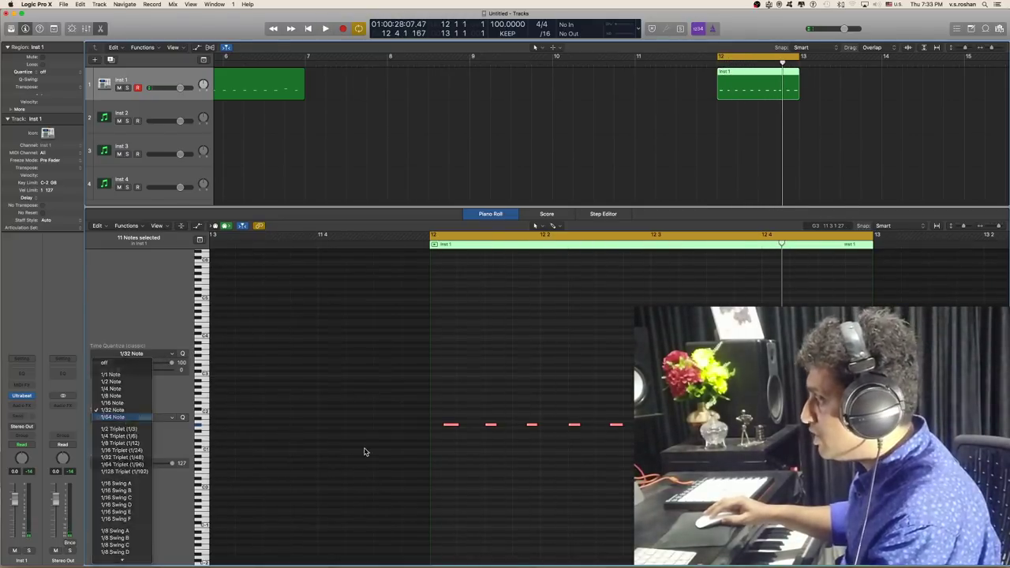
pyautogui.press('space')
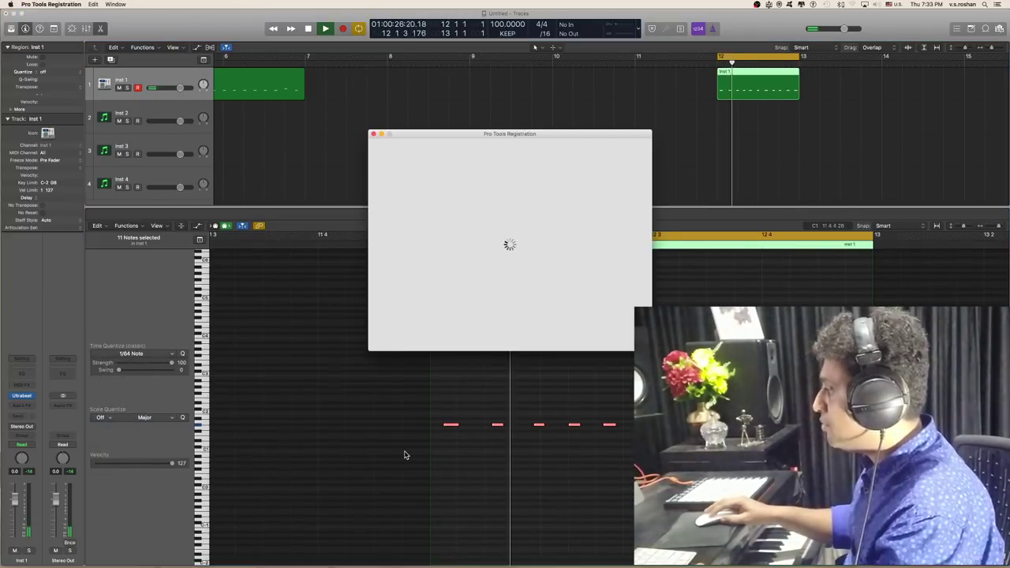
pyautogui.click(373, 134)
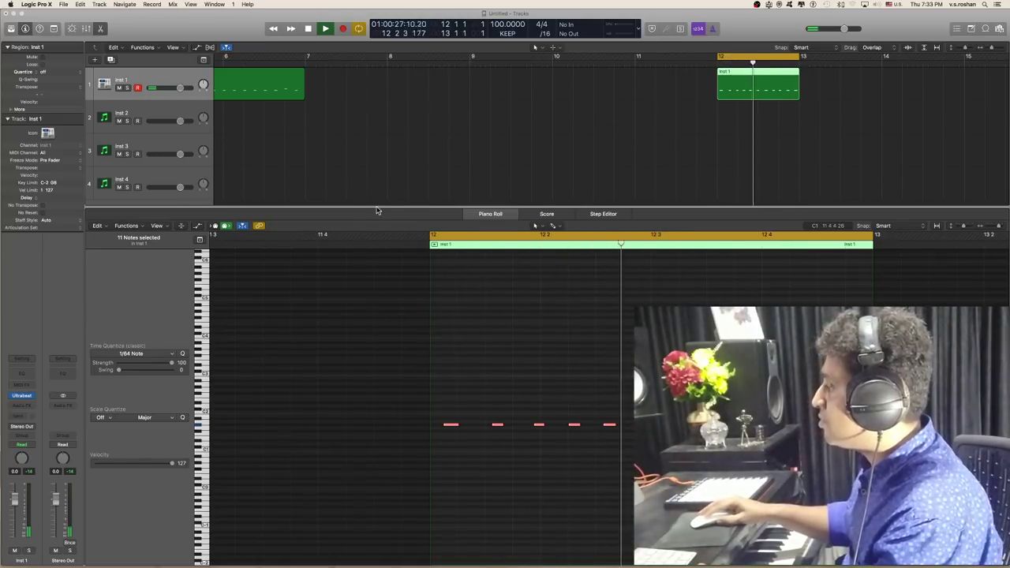
pyautogui.click(523, 377)
pyautogui.press('space')
# Apply 1/8 Triplet (1/12) time quantize to all notes of the bar 12 region and play the result
pyautogui.click(163, 357)
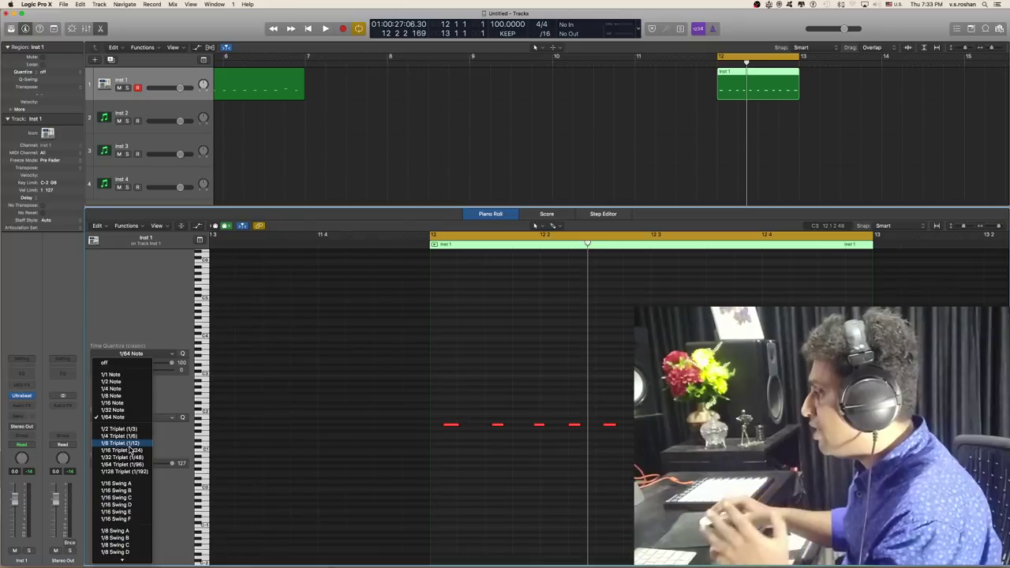
pyautogui.click(129, 445)
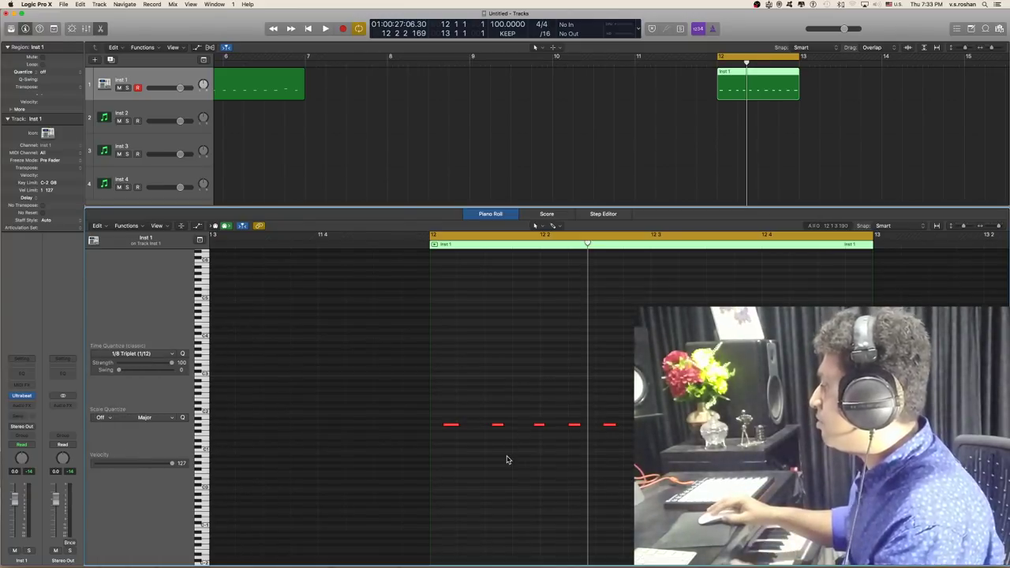
pyautogui.press('super+a')
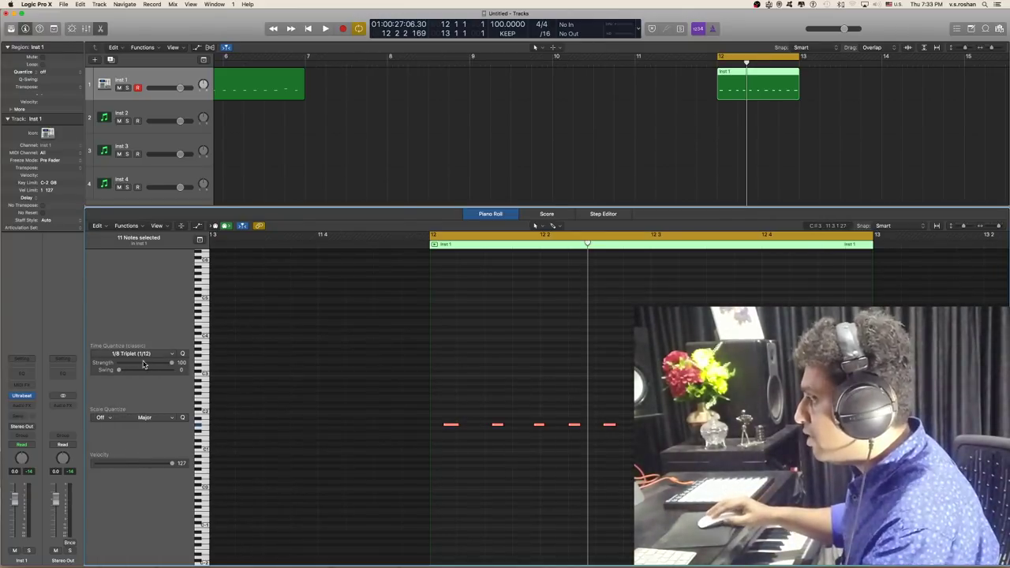
pyautogui.click(183, 356)
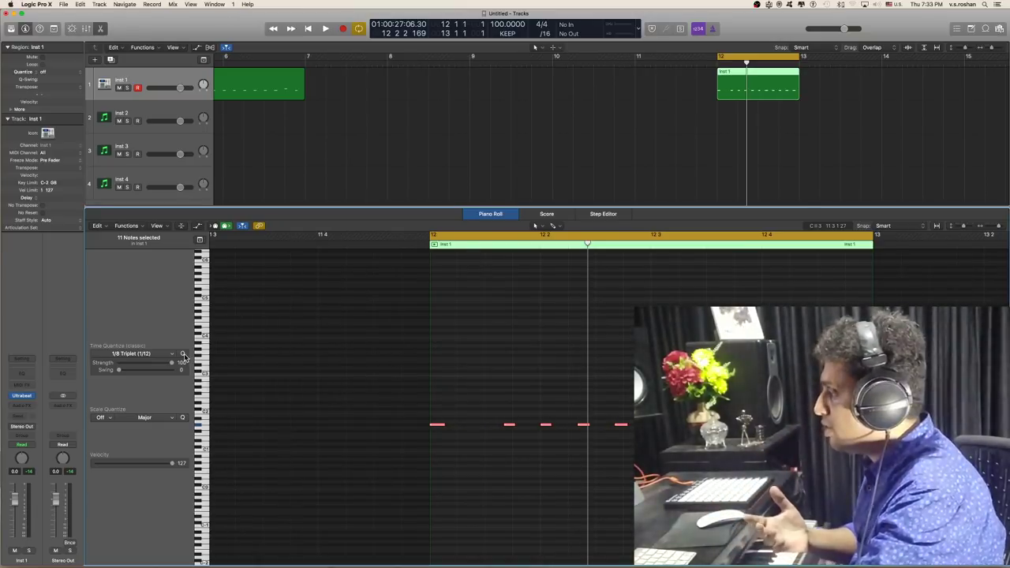
pyautogui.press('space')
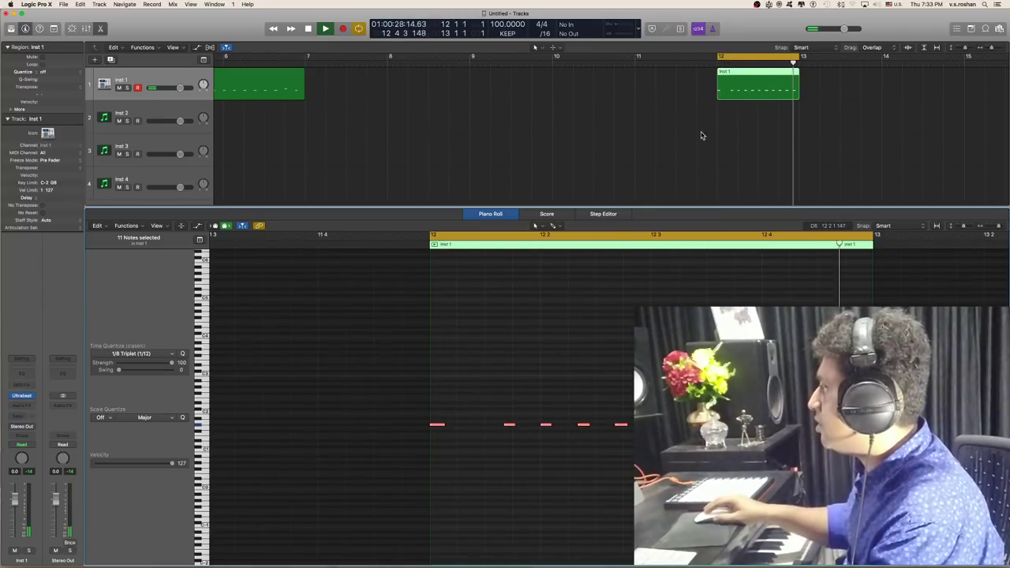
# Turn off cycle mode and record a new one-bar take on the Inst 1 track from bar 14
pyautogui.click(745, 64)
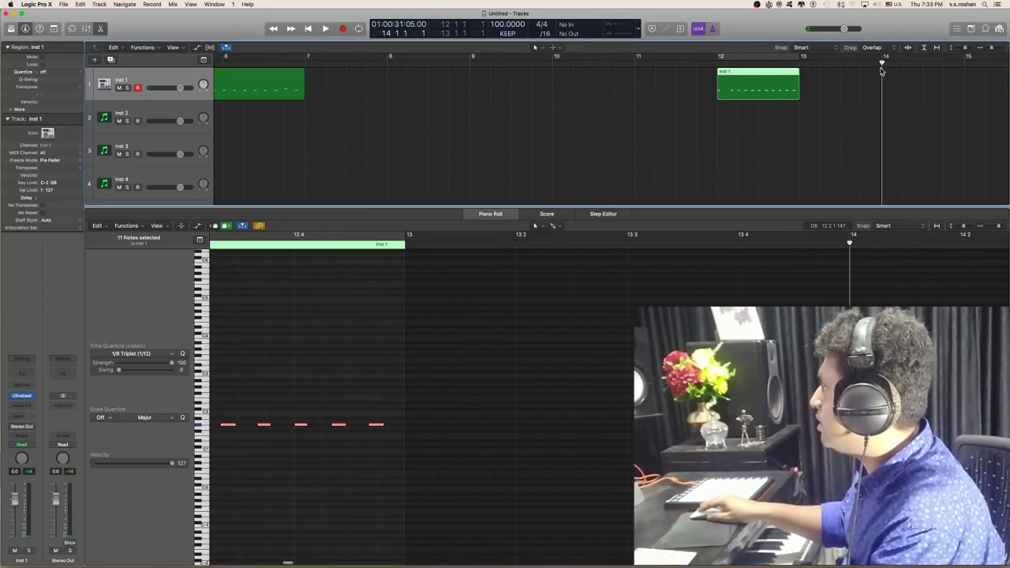
pyautogui.hscroll(3, 793, 150)
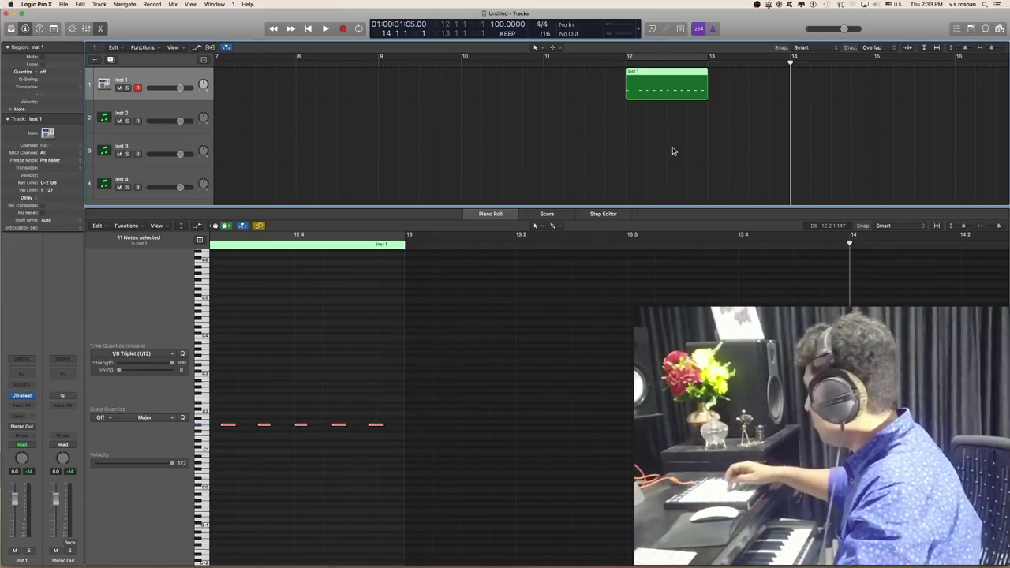
pyautogui.click(674, 151)
pyautogui.press('space')
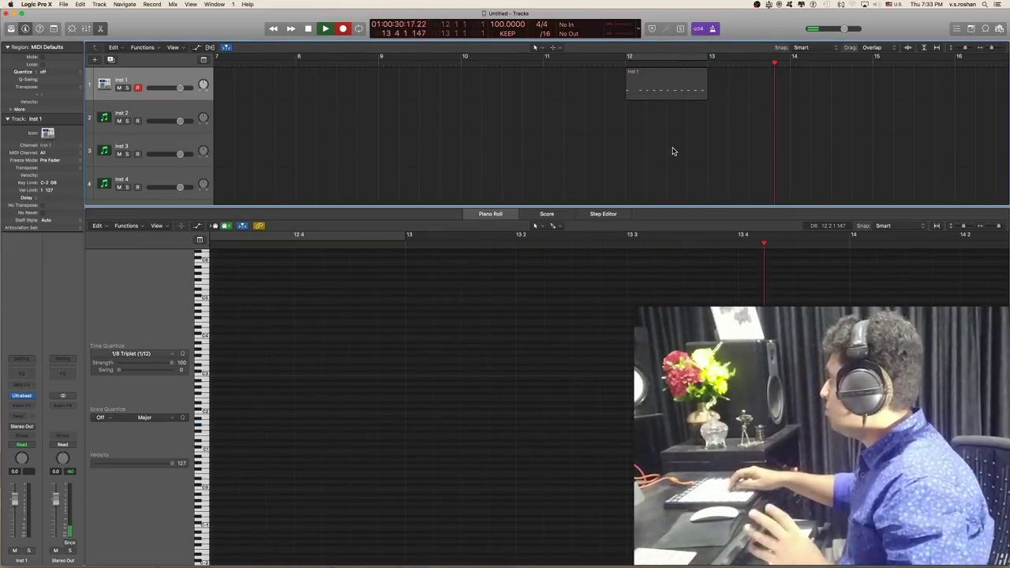
pyautogui.press('r')
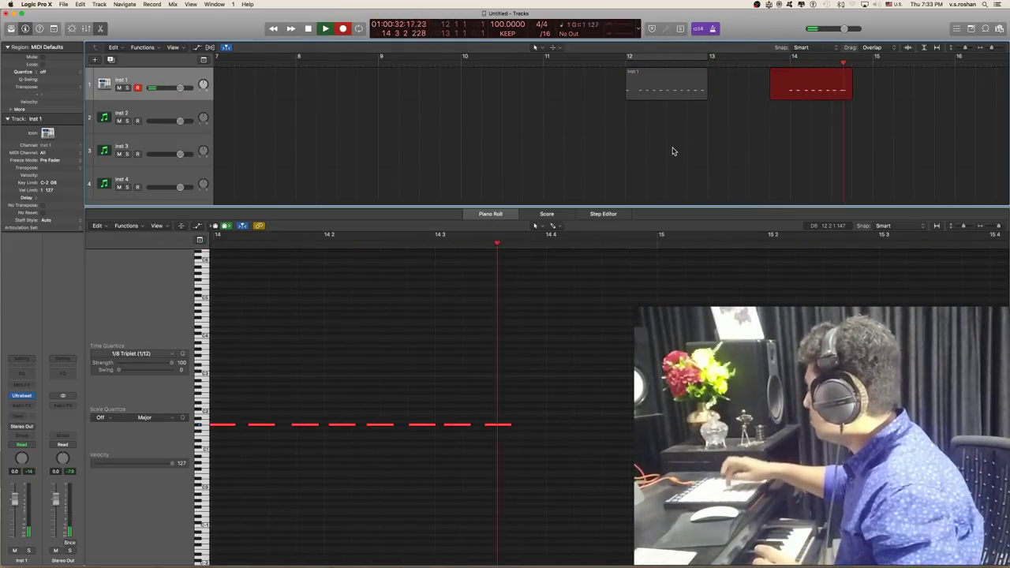
pyautogui.press('space')
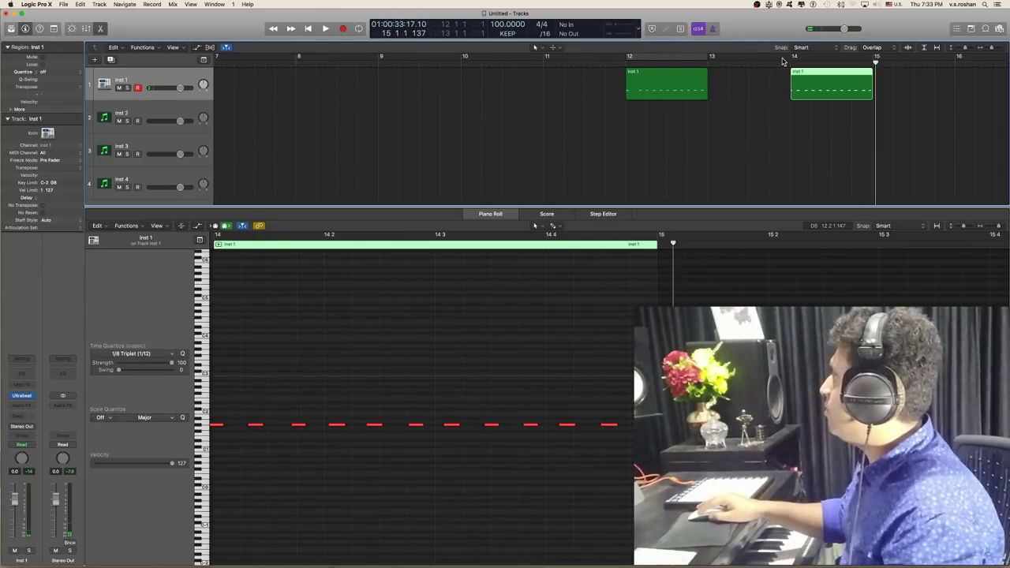
# Set the cycle range to bar 14 and apply 1/8 Triplet (1/12) time quantize to all notes of its Inst 1 region
pyautogui.moveTo(794, 61); pyautogui.dragTo(875, 62)
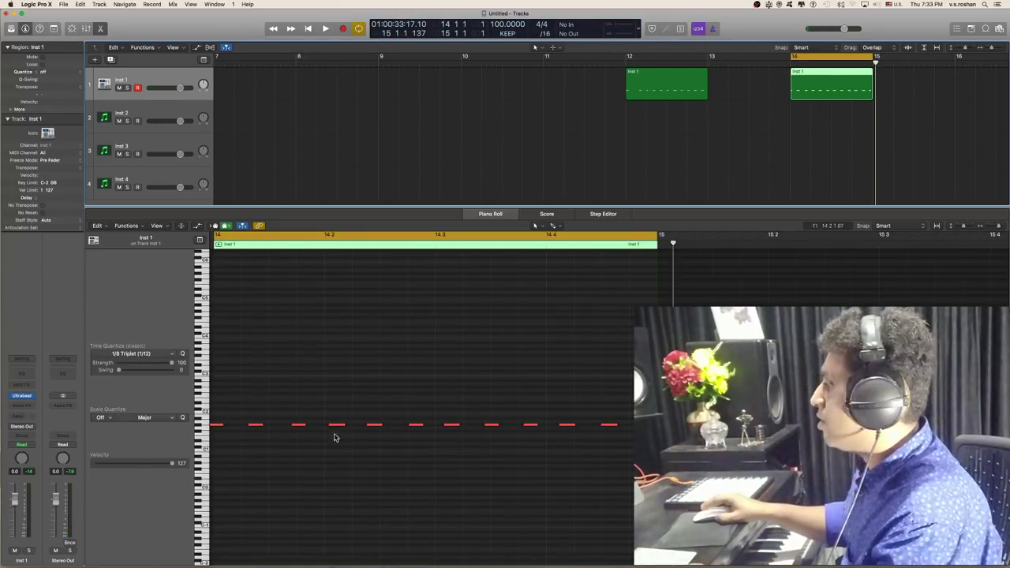
pyautogui.hscroll(-1, 307, 488)
pyautogui.click(324, 486)
pyautogui.press('super+a')
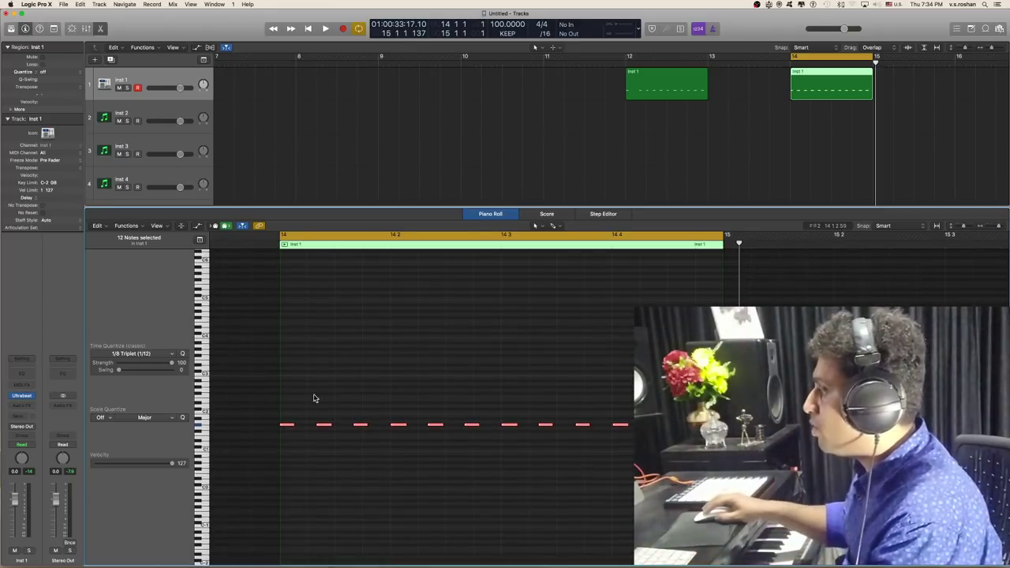
pyautogui.press('super+Right')
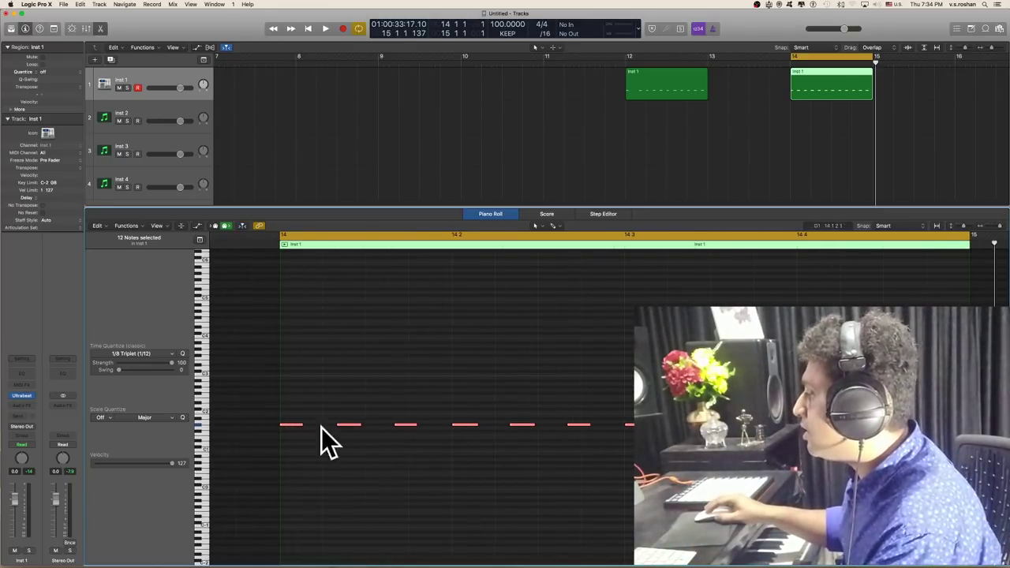
# Set the project's grid division to /12 and play the bar 14 loop
pyautogui.click(546, 35)
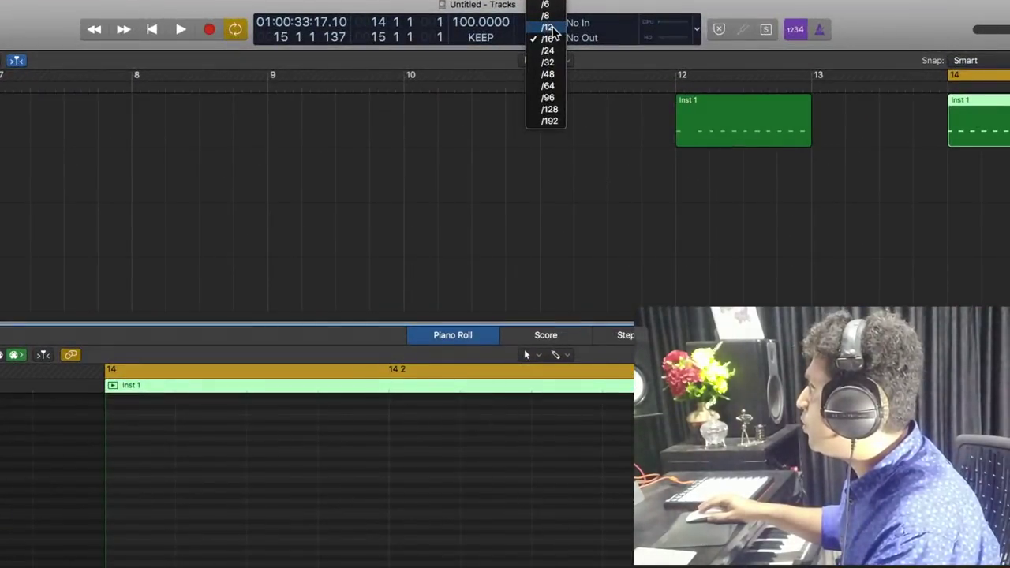
pyautogui.click(550, 27)
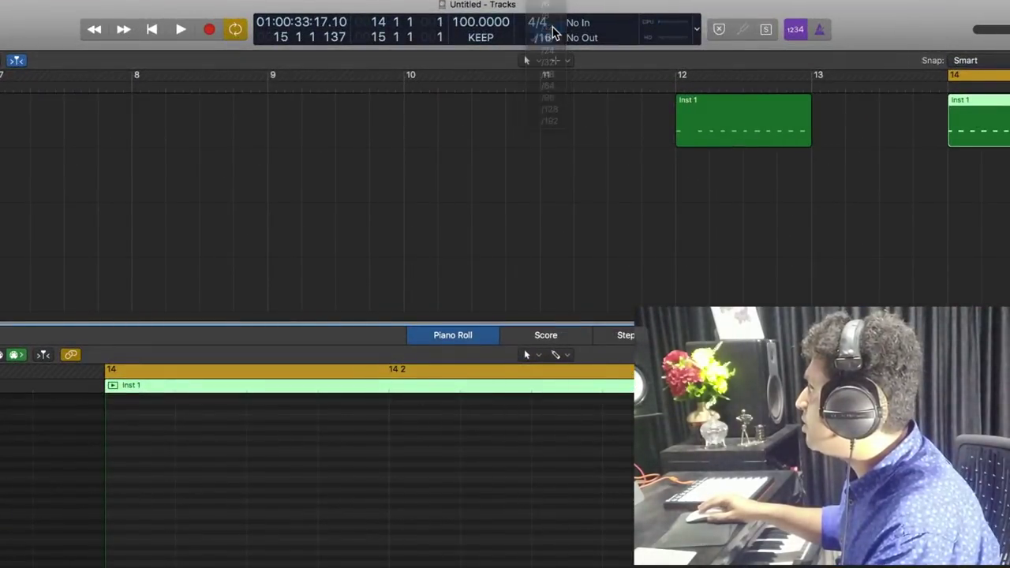
pyautogui.hscroll(-1, 580, 484)
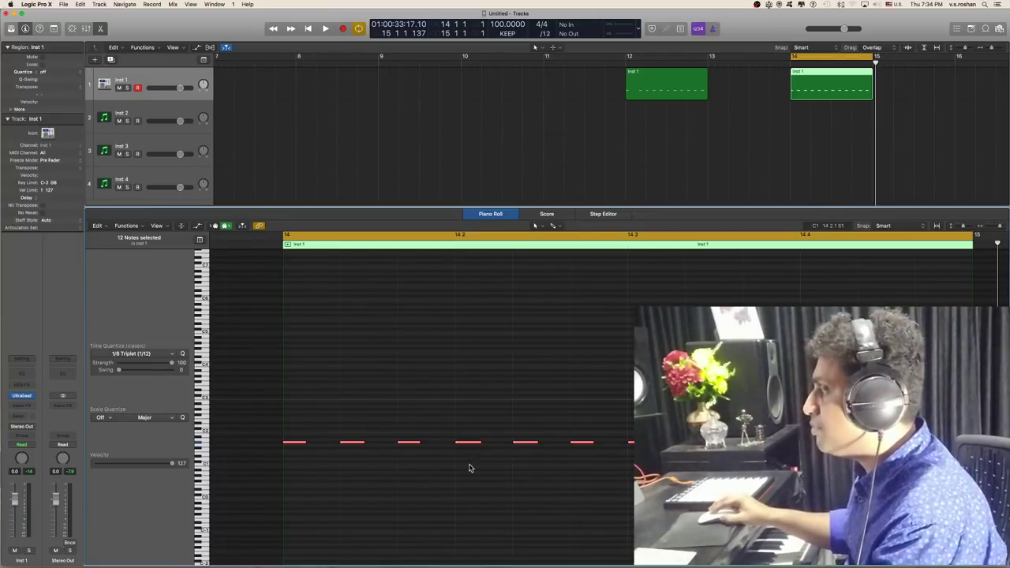
pyautogui.keyDown('ctrl'); pyautogui.keyDown('alt'); pyautogui.click(471, 466); pyautogui.keyUp('alt'); pyautogui.keyUp('ctrl')
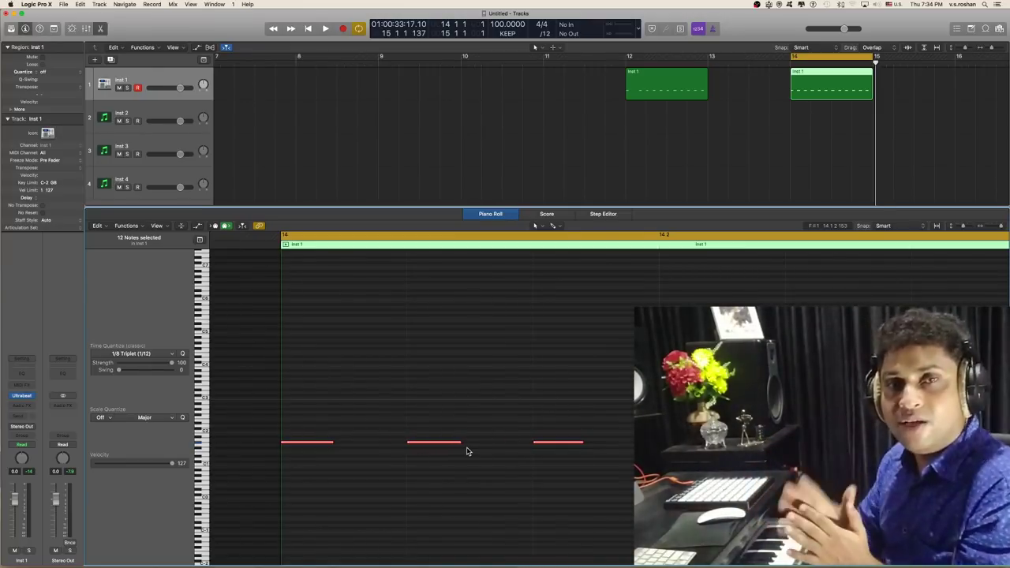
pyautogui.press('space')
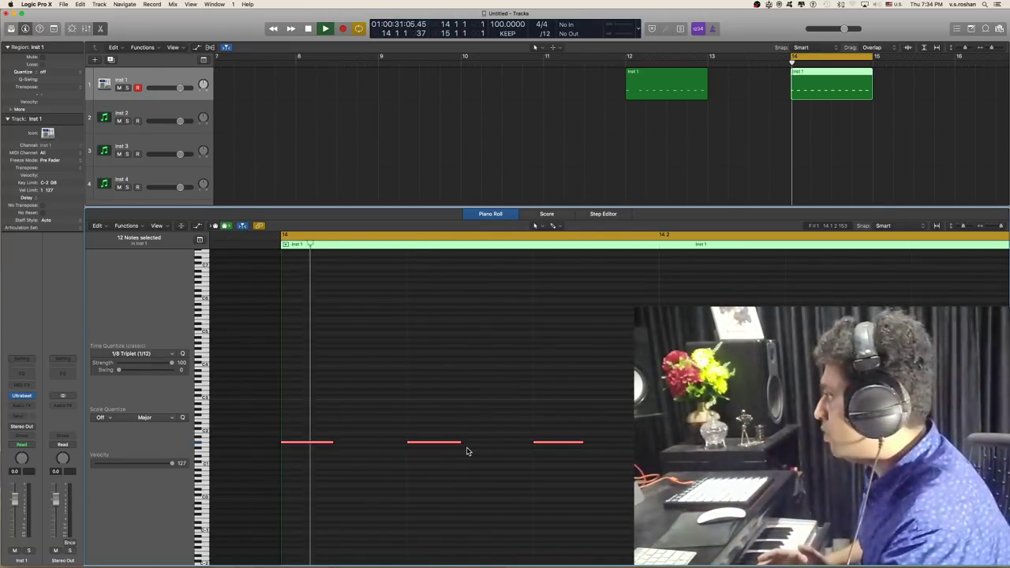
pyautogui.hscroll(-5, 479, 449)
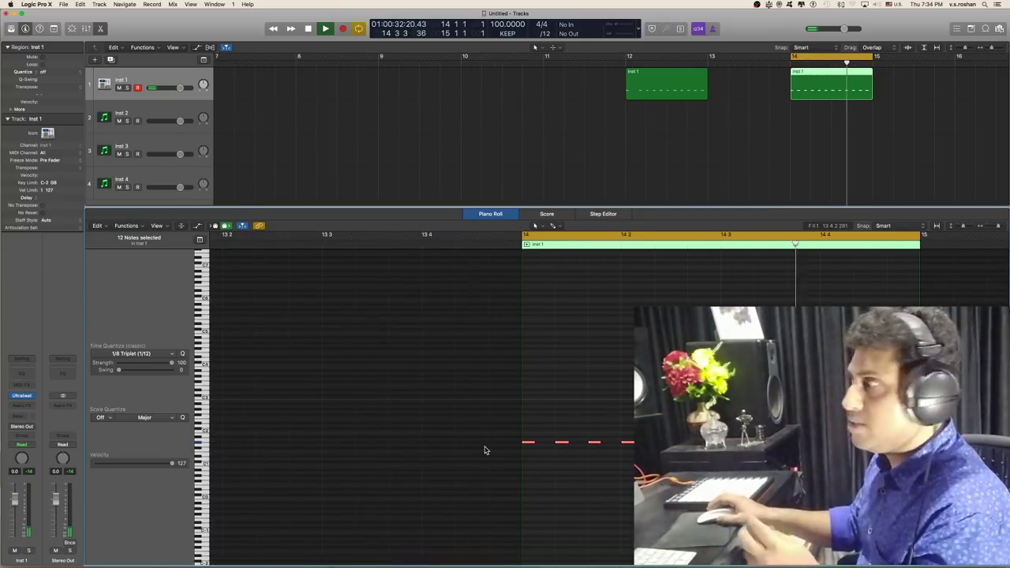
pyautogui.press('space')
# Duplicate the Inst 1 track and record a one-bar drum pattern on the new track over bar 14
pyautogui.click(111, 60)
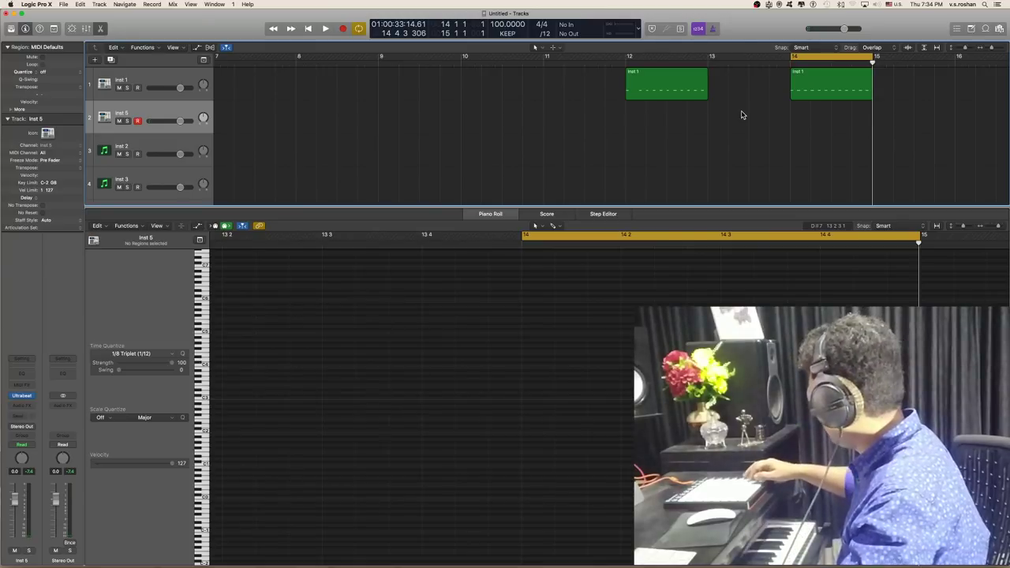
pyautogui.press('space')
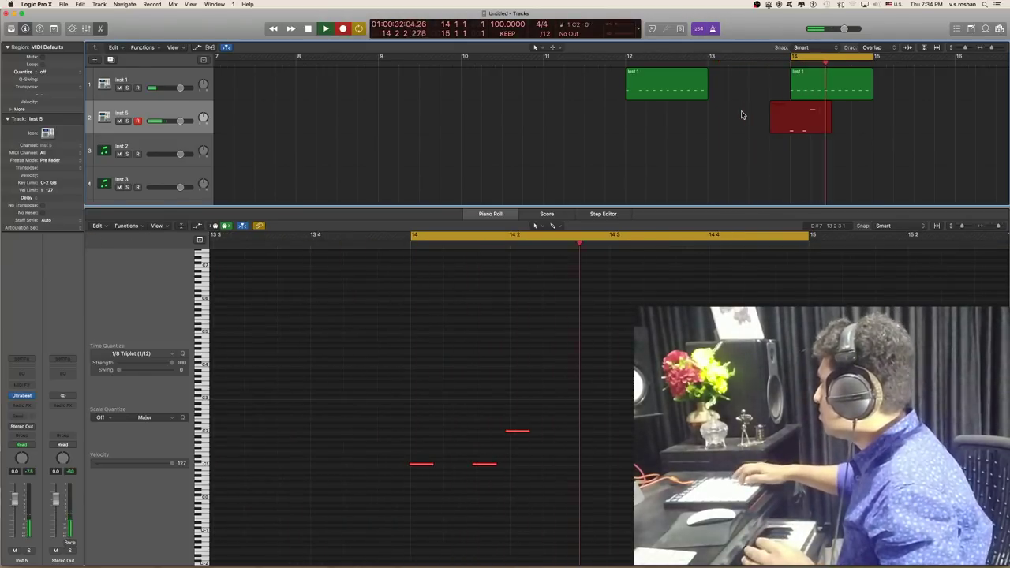
pyautogui.press('space')
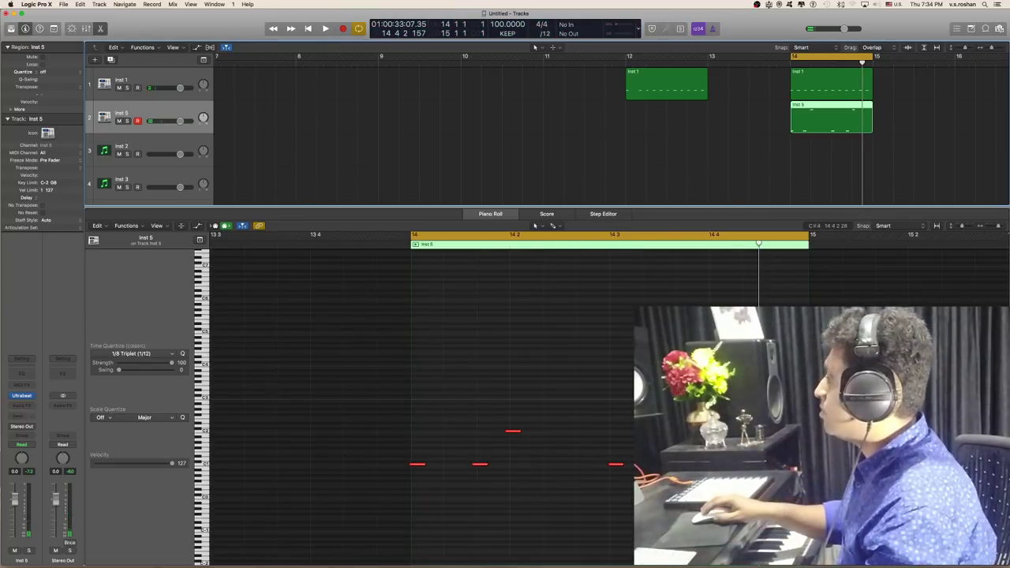
# Apply 1/8 Triplet (1/12) time quantize to all notes of the new Inst 5 region and play the loop
pyautogui.click(640, 364)
pyautogui.scroll(5, 640, 364)
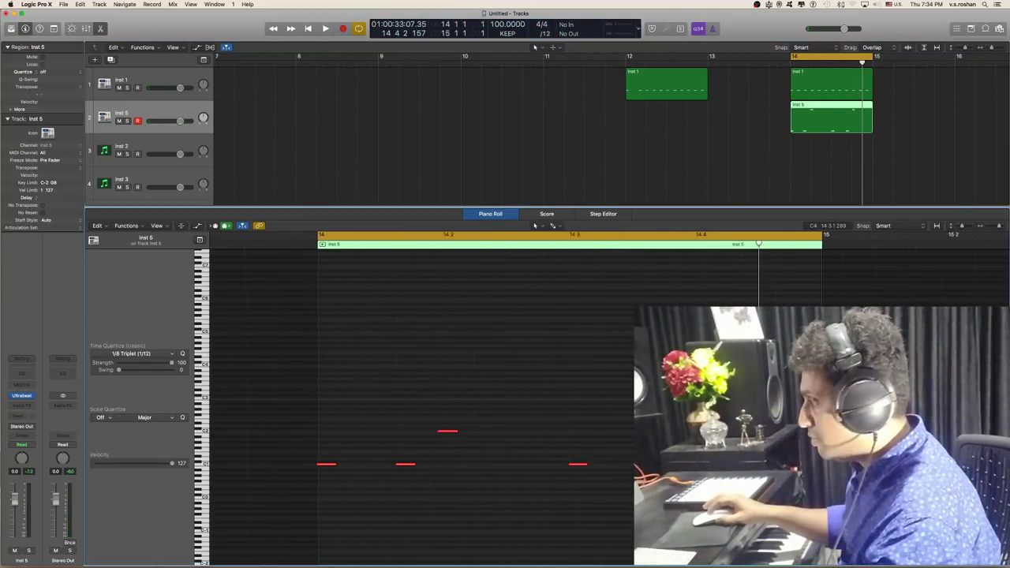
pyautogui.scroll(-5, 640, 364)
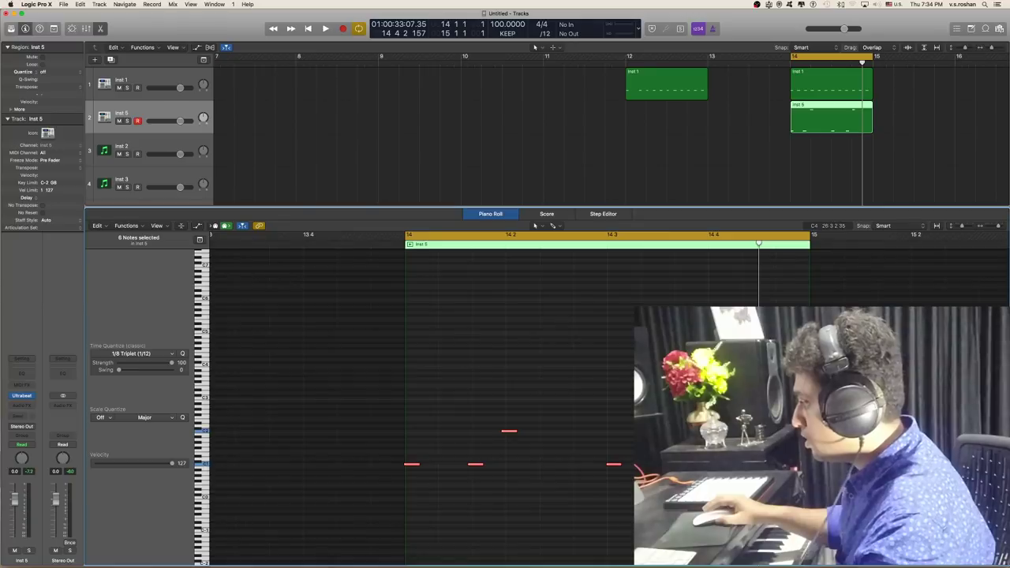
pyautogui.click(173, 354)
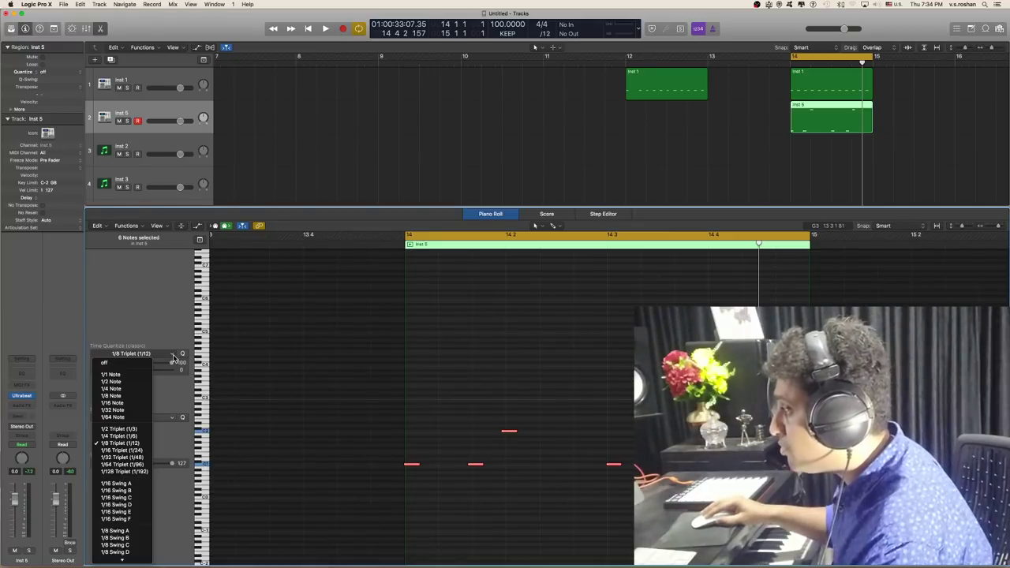
pyautogui.click(120, 444)
pyautogui.press('space')
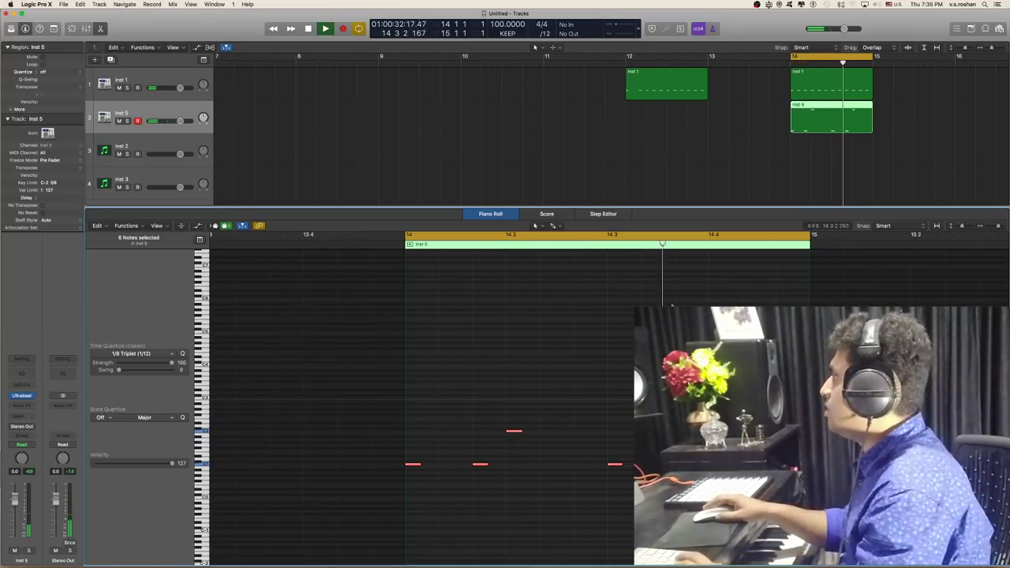
pyautogui.press('space')
# Open the Inst 1 region at bar 14 in the Piano Roll and select all its notes
pyautogui.click(763, 160)
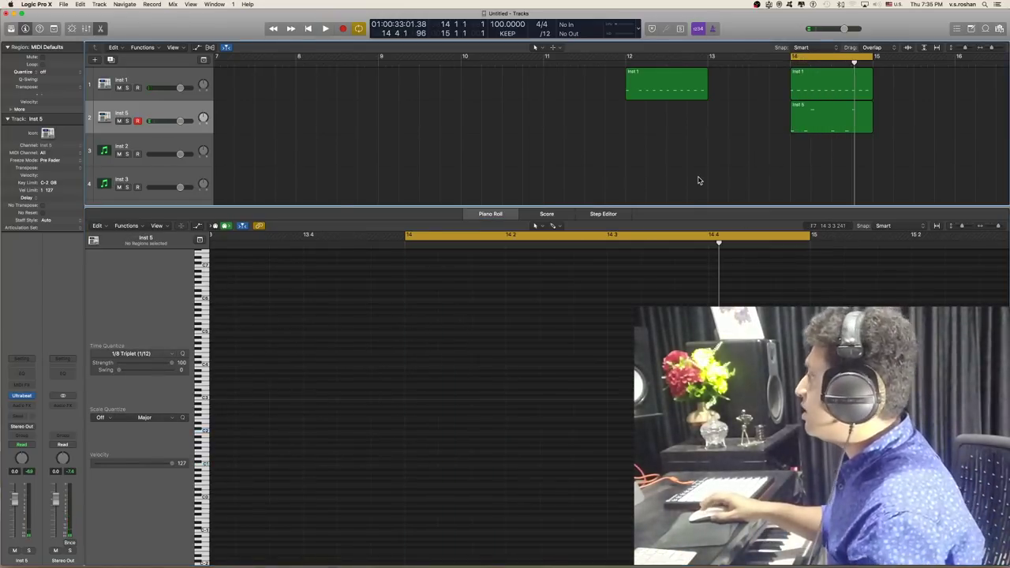
pyautogui.press('super+Left')
pyautogui.click(856, 83)
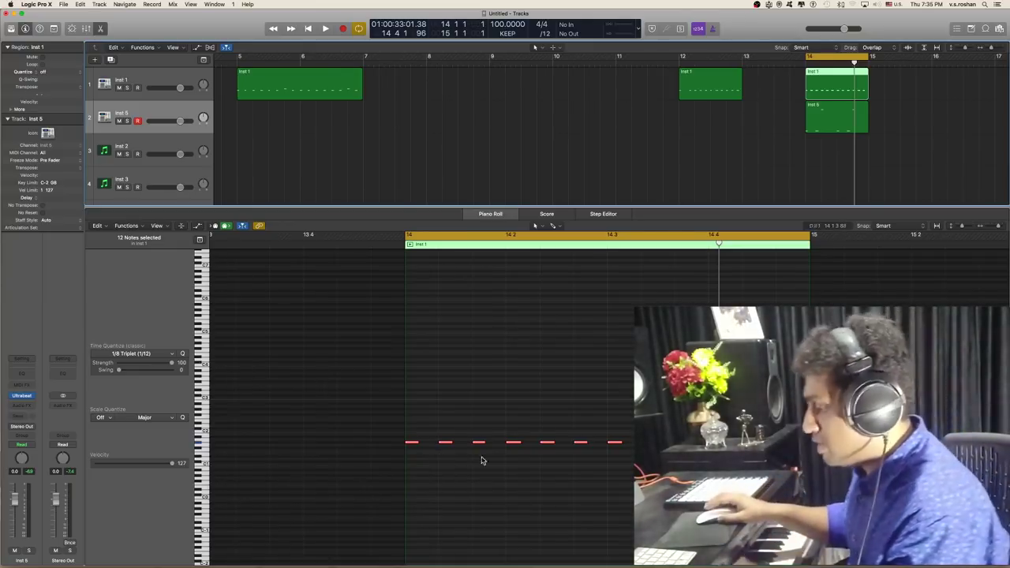
pyautogui.scroll(2, 494, 467)
pyautogui.scroll(-2, 494, 467)
pyautogui.scroll(5, 495, 467)
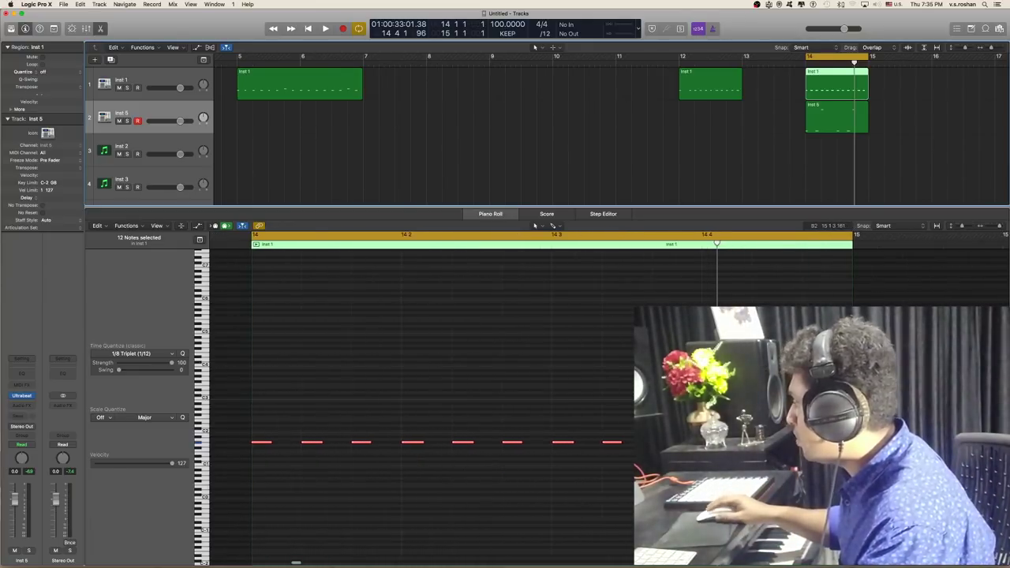
pyautogui.moveTo(821, 417); pyautogui.dragTo(505, 495)
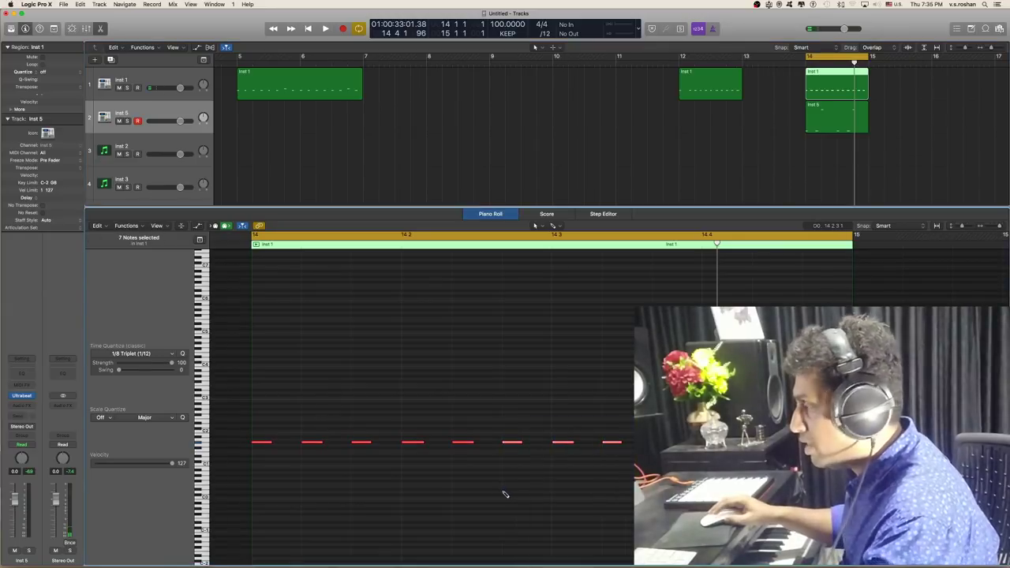
# Assign the Velocity Tool as the secondary tool and lower the velocity of all the selected Pedal HH notes to 69
pyautogui.click(555, 228)
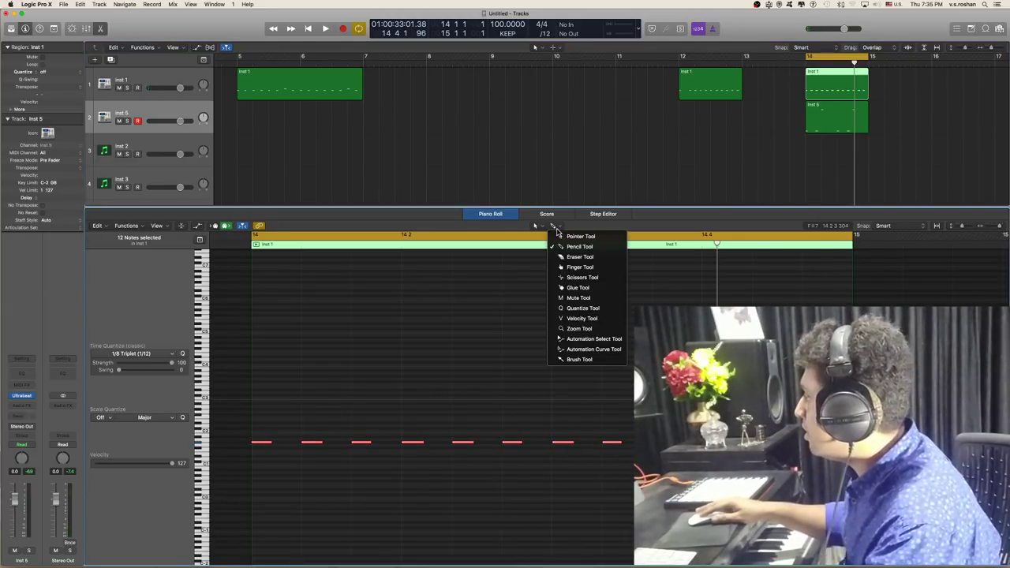
pyautogui.click(574, 318)
pyautogui.scroll(4, 422, 392)
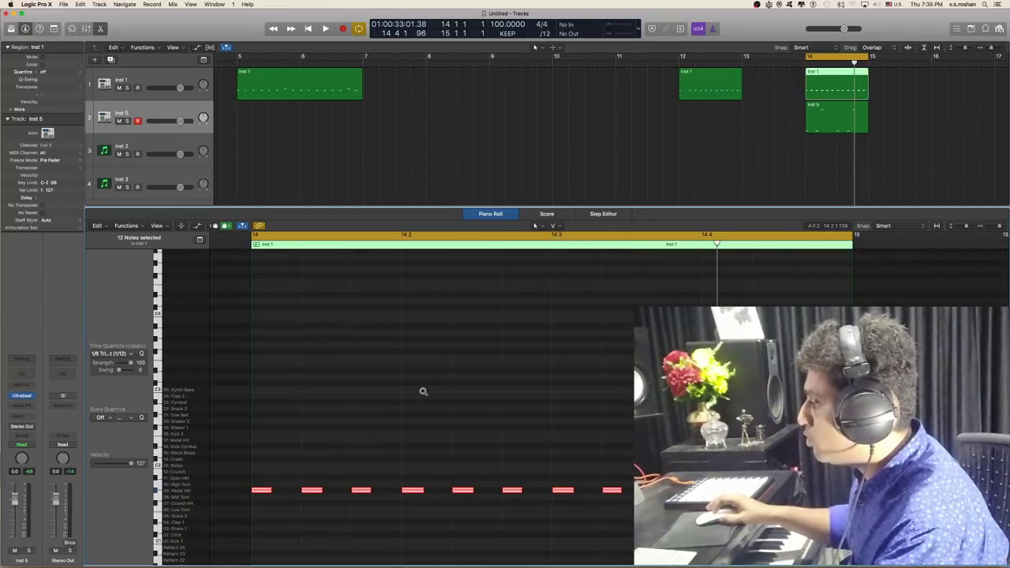
pyautogui.scroll(1, 423, 392)
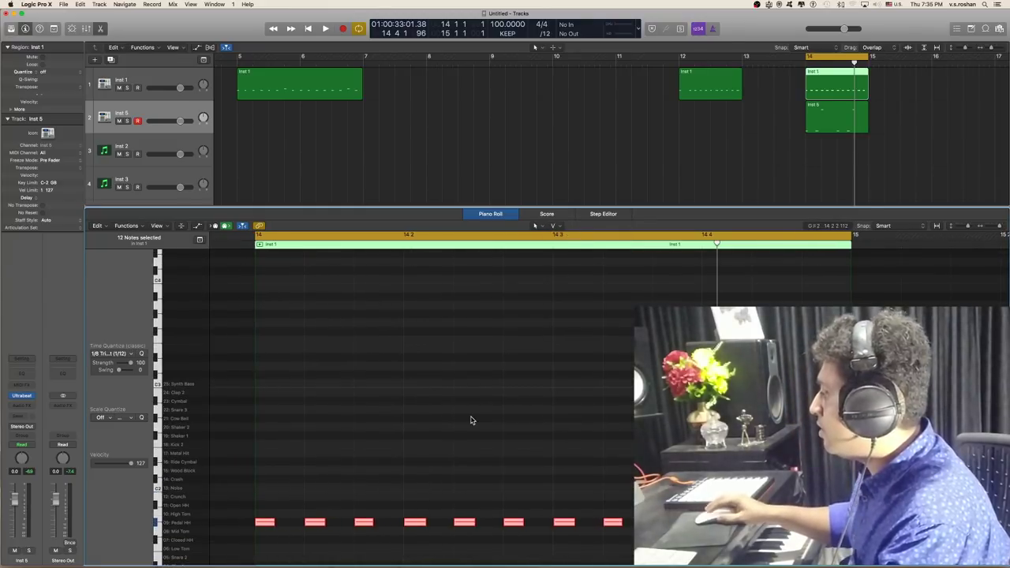
pyautogui.scroll(-2, 471, 420)
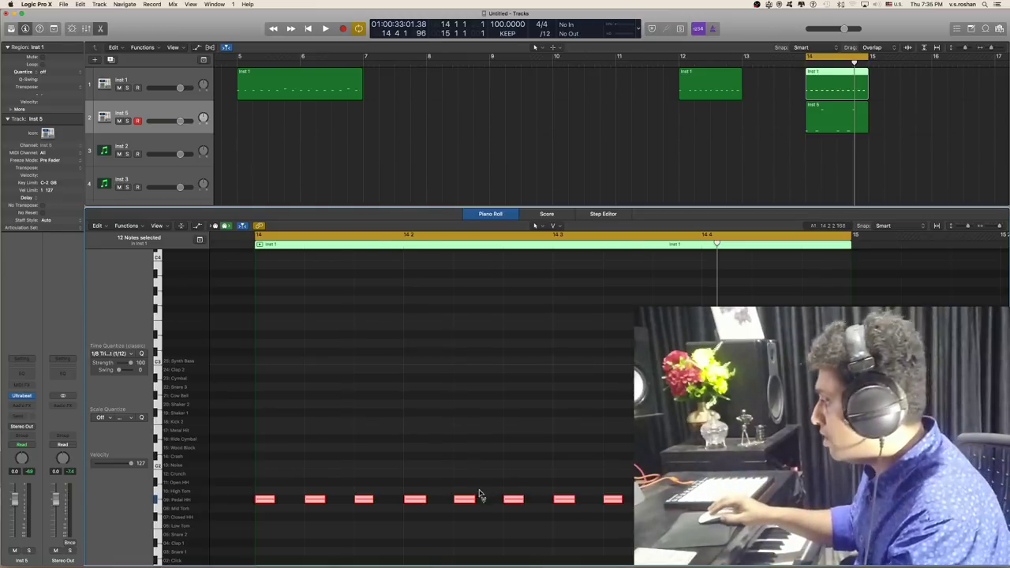
pyautogui.moveTo(465, 505); pyautogui.dragTo(466, 536)
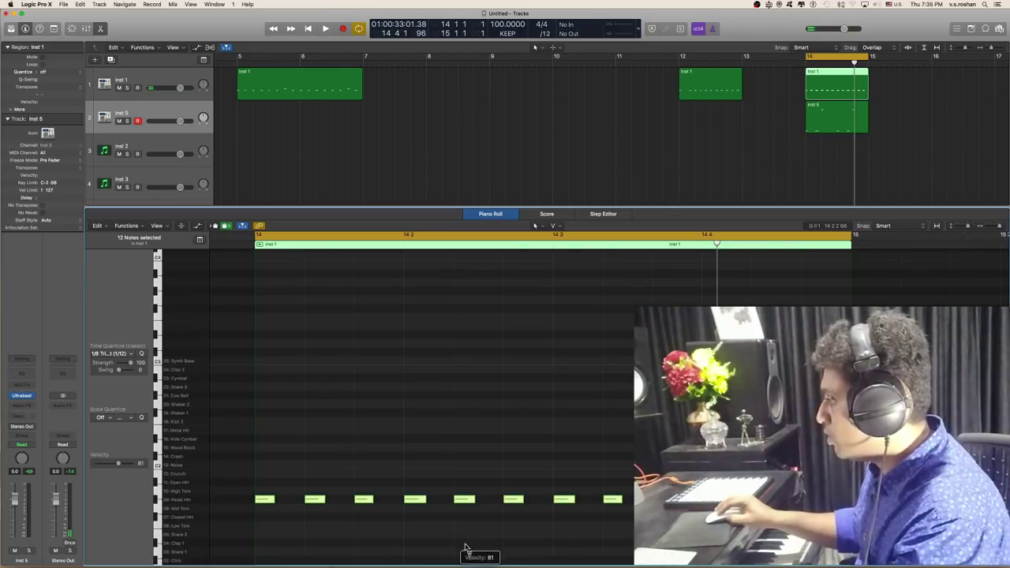
pyautogui.moveTo(460, 554); pyautogui.dragTo(460, 554)
pyautogui.click(431, 529)
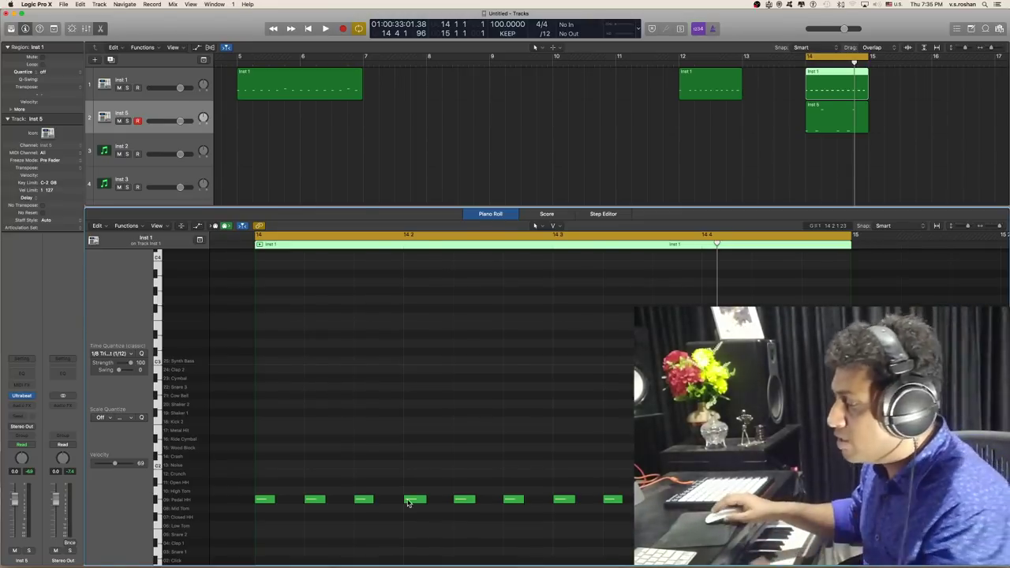
# Raise the velocity of the first and fourth hi-hat notes and set the eighth to 93, then play the loop
pyautogui.moveTo(267, 501); pyautogui.dragTo(267, 465)
pyautogui.moveTo(419, 502); pyautogui.dragTo(416, 467)
pyautogui.moveTo(614, 502); pyautogui.dragTo(608, 479)
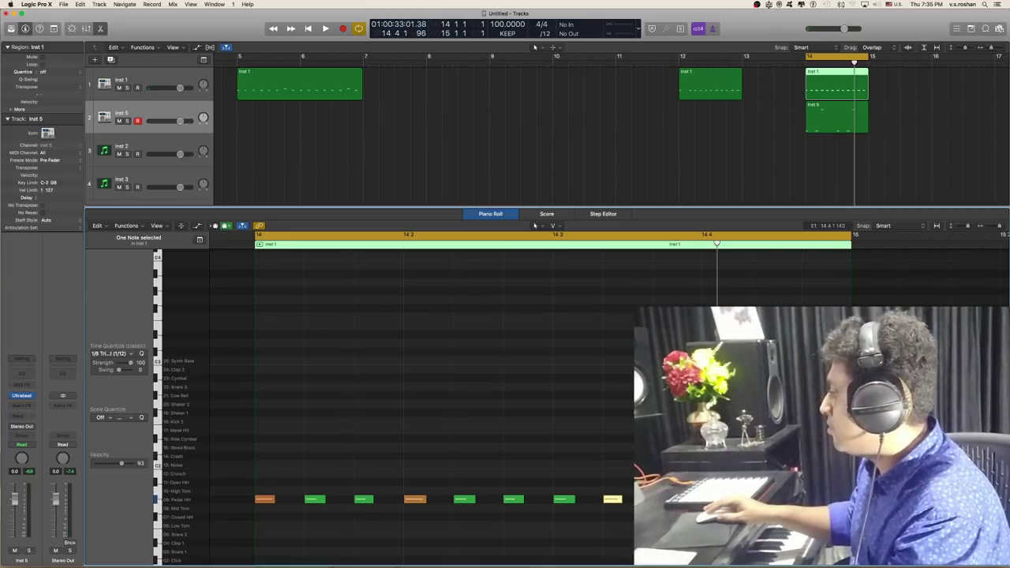
pyautogui.press('space')
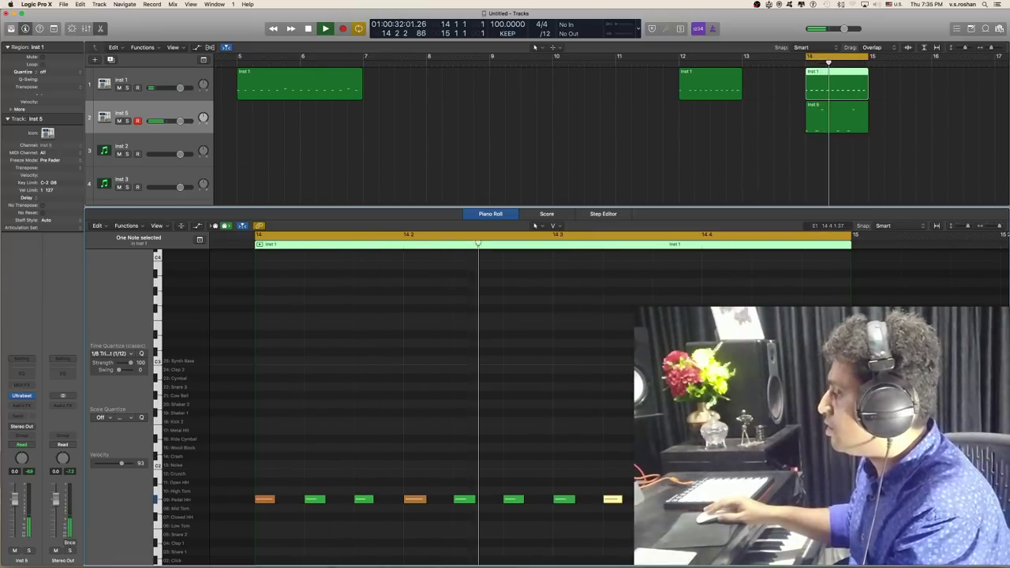
pyautogui.press('space')
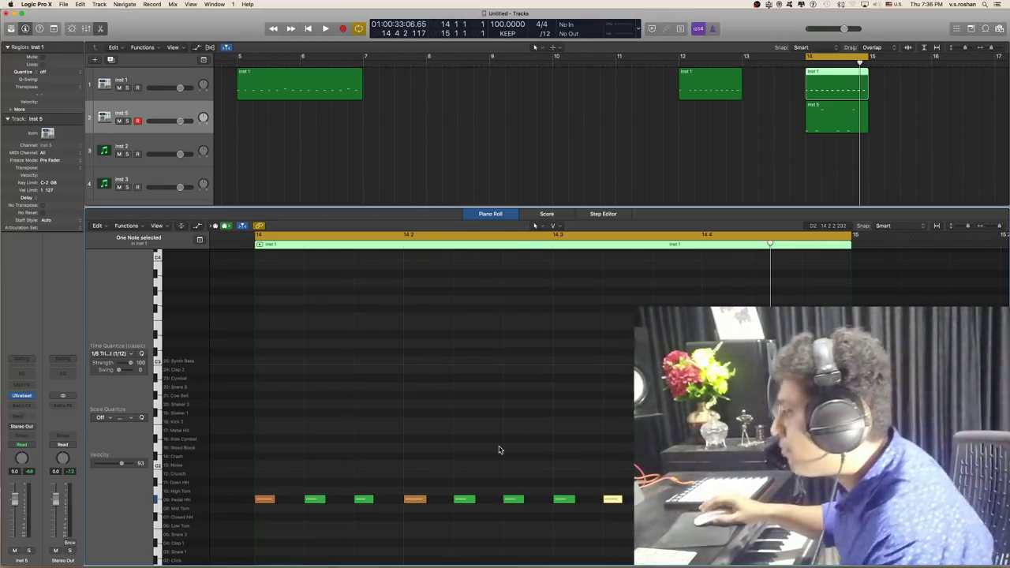
# Try a quantize swing of 100 on all notes of the bar 14 Inst 1 region, reduce it to 13 and play the loop
pyautogui.press('super+Left')
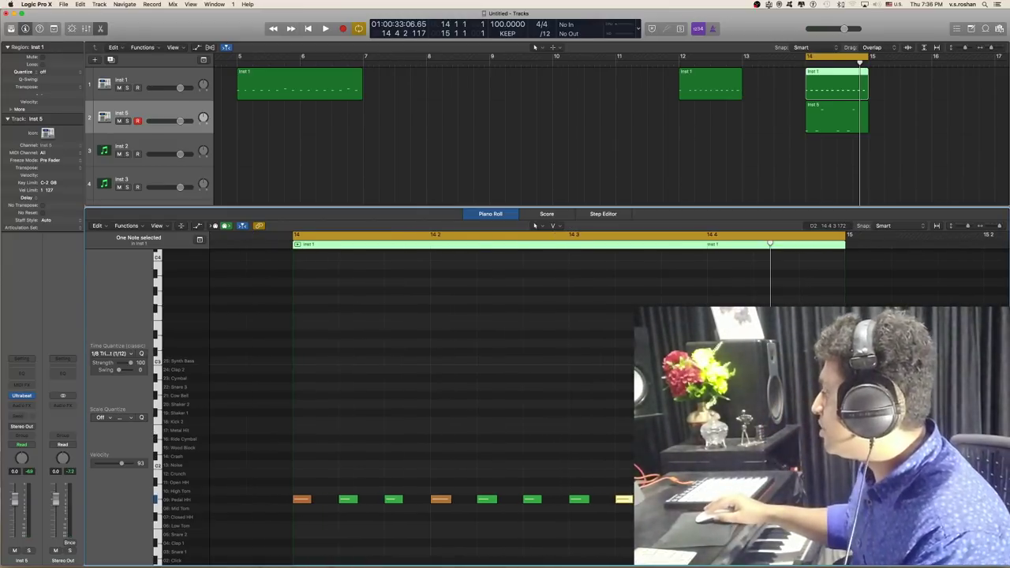
pyautogui.moveTo(635, 453); pyautogui.dragTo(295, 543)
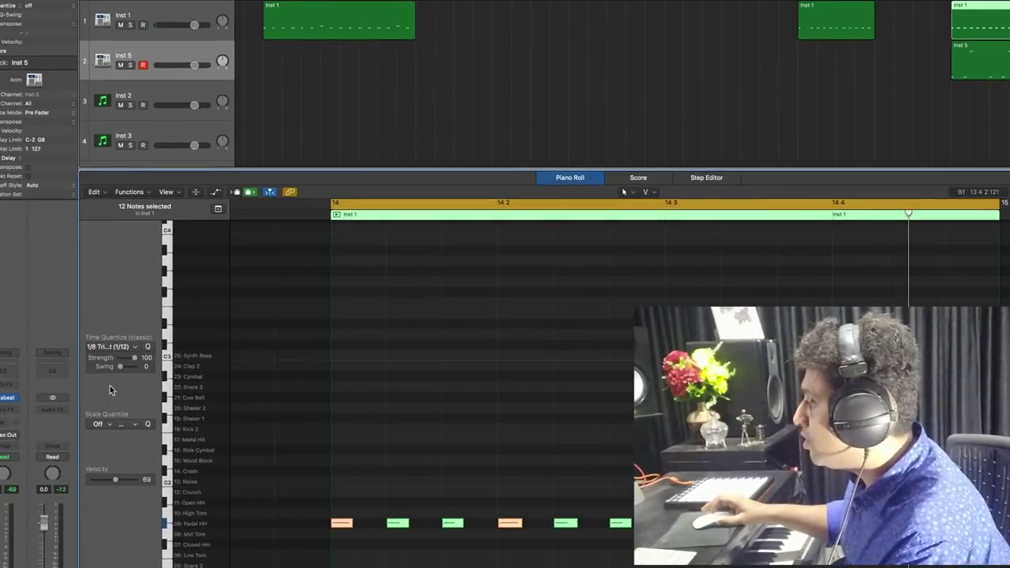
pyautogui.scroll(-3, 166, 394)
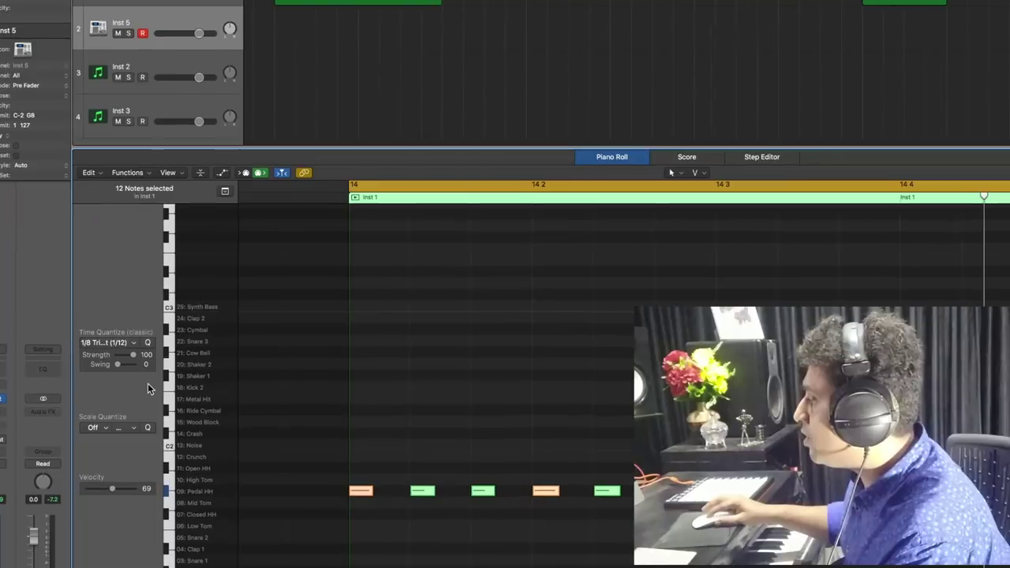
pyautogui.moveTo(124, 371); pyautogui.dragTo(120, 368)
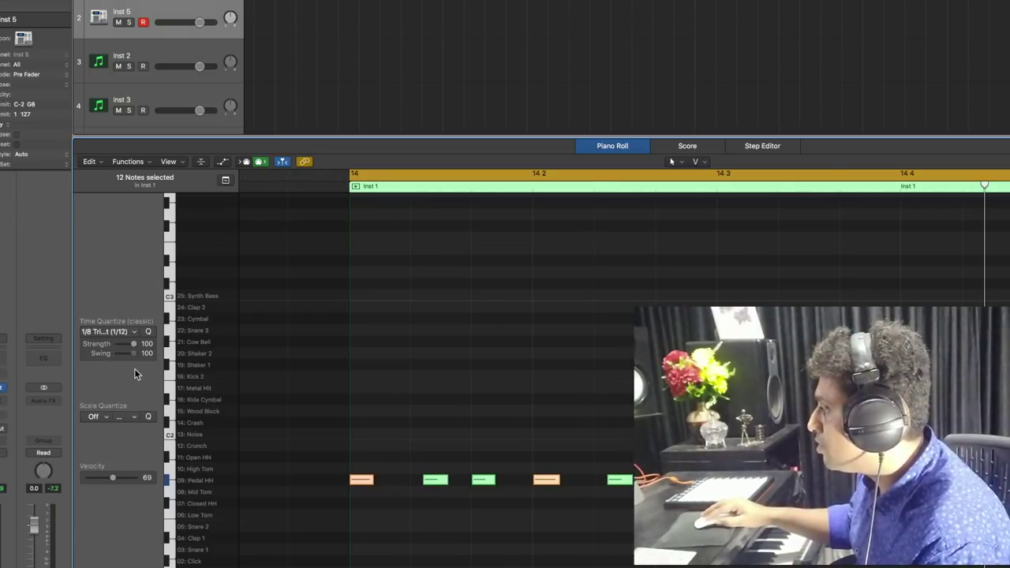
pyautogui.moveTo(131, 374); pyautogui.dragTo(124, 372)
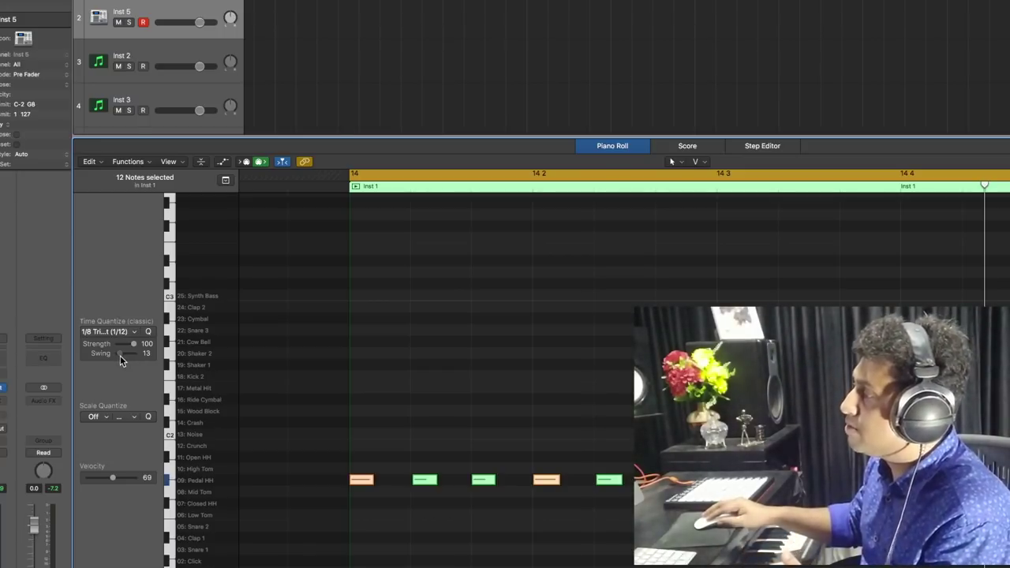
pyautogui.press('space')
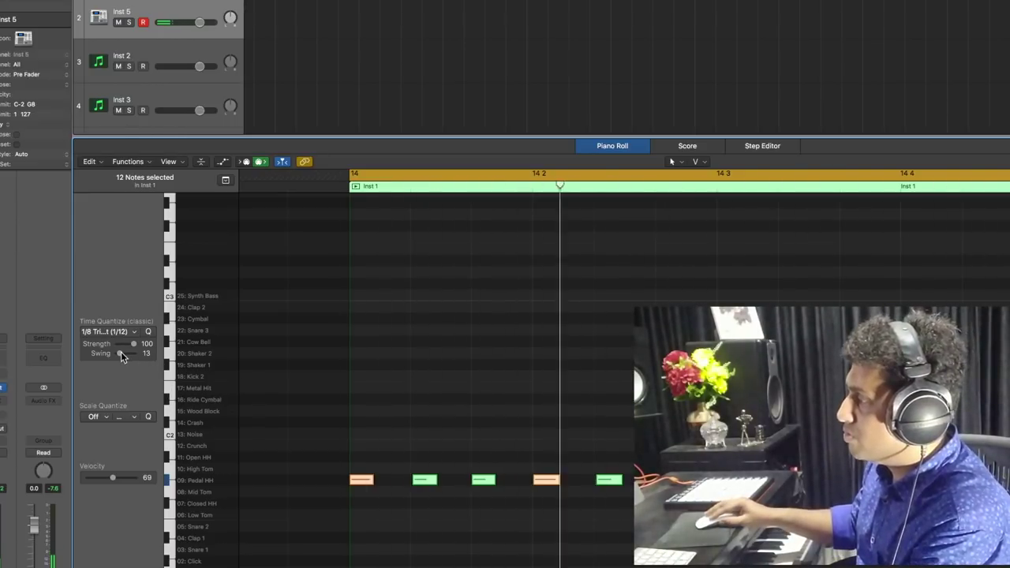
# Try a quantize swing of 26 on the bar 14 Inst 1 notes and reduce it to 20
pyautogui.moveTo(121, 352); pyautogui.dragTo(124, 356)
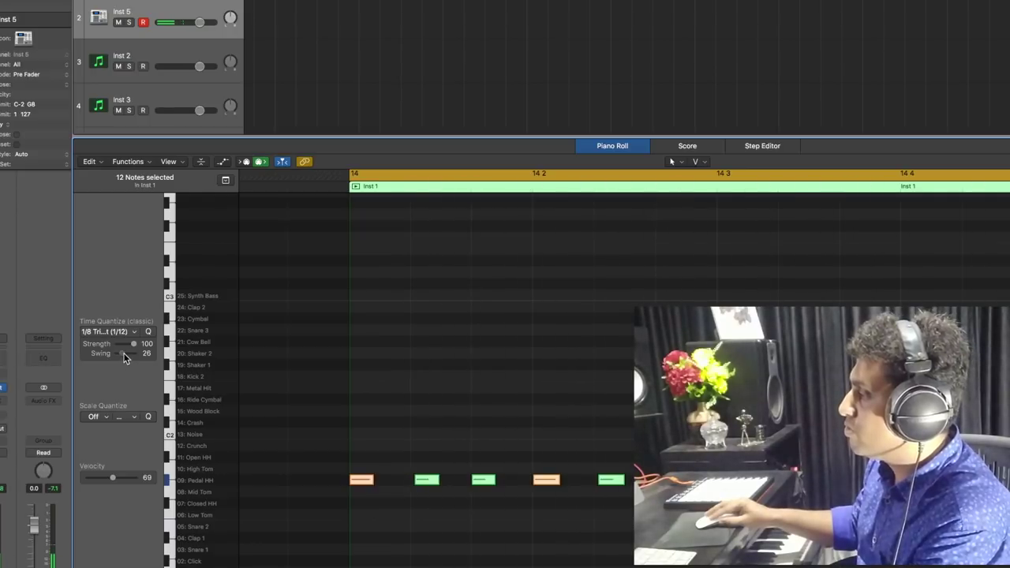
pyautogui.moveTo(124, 360); pyautogui.dragTo(122, 359)
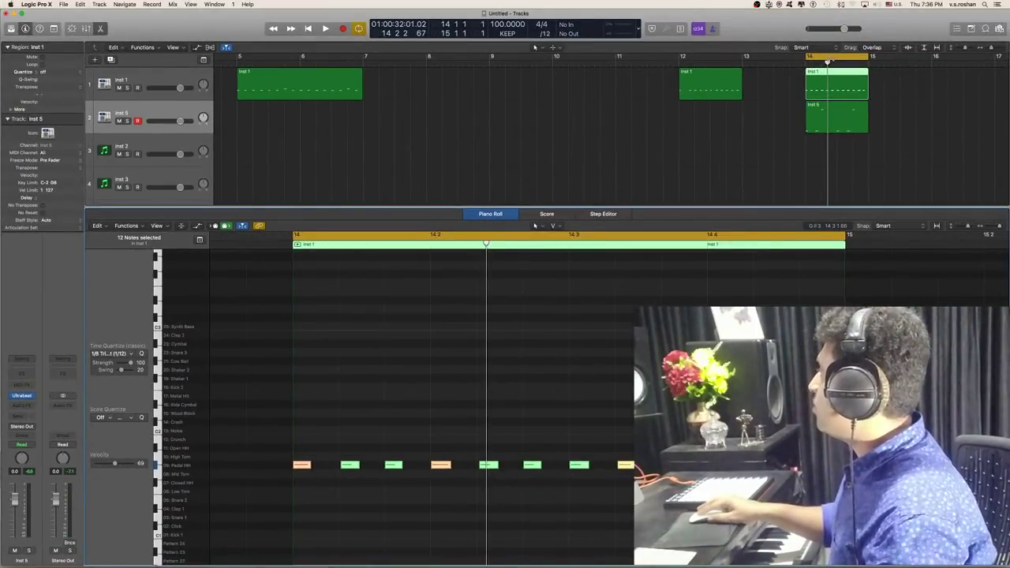
# Turn off cycle mode and copy the bar 14 Inst 1 and Inst 5 regions so they repeat through bars 15 to 17
pyautogui.press('c')
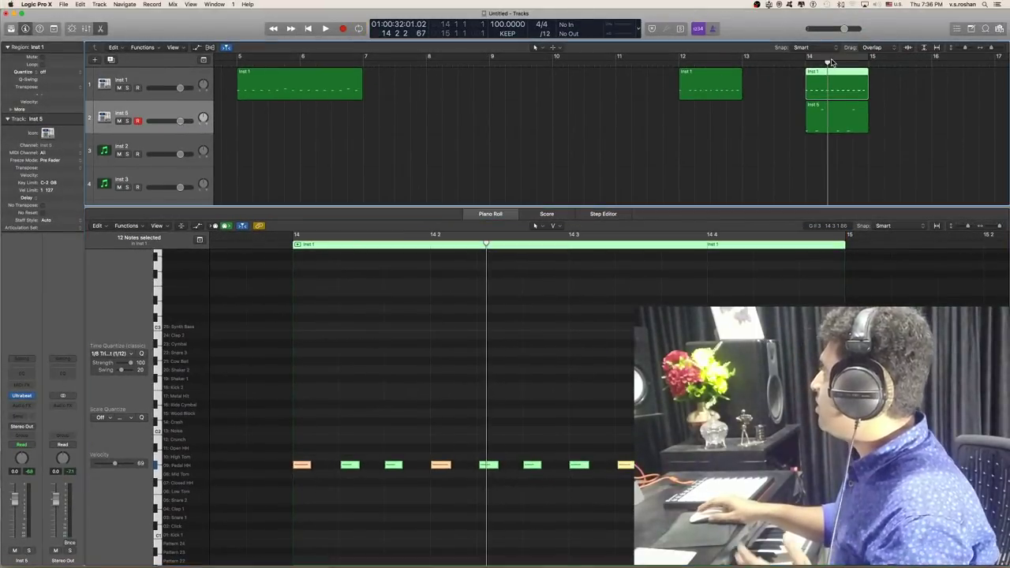
pyautogui.hscroll(-5, 785, 133)
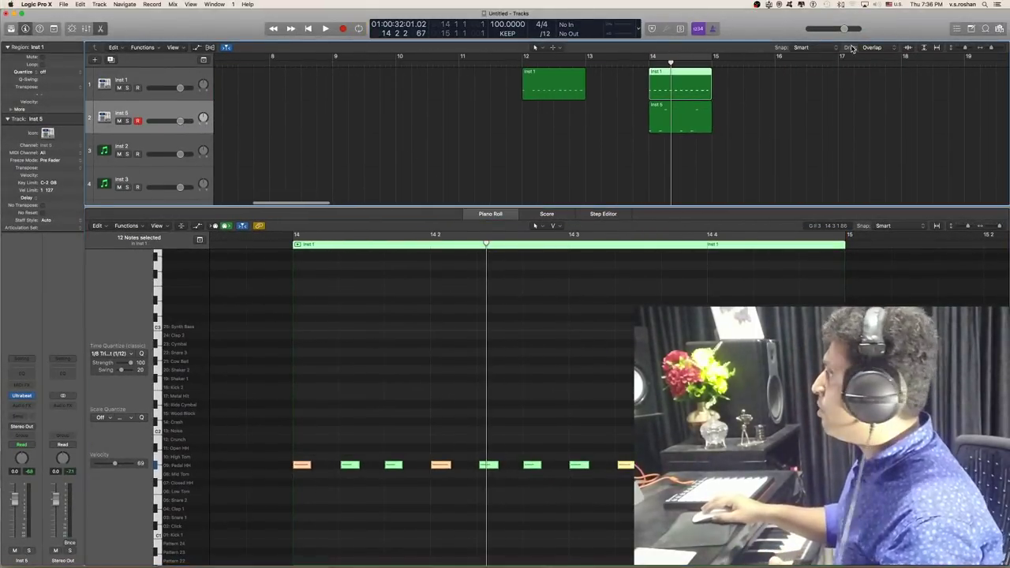
pyautogui.keyDown('shift'); pyautogui.click(675, 111); pyautogui.keyUp('shift')
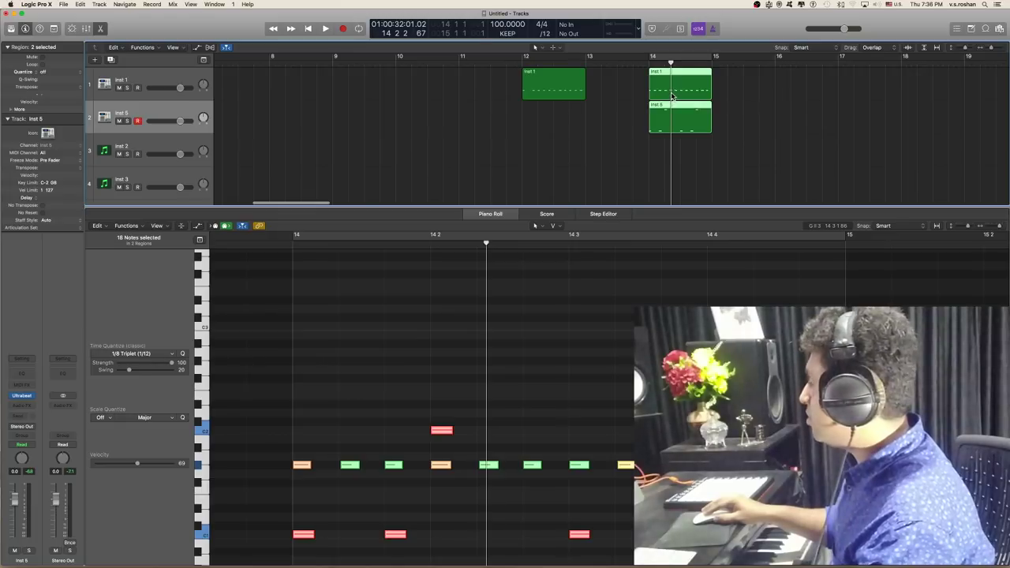
pyautogui.moveTo(673, 97); pyautogui.dragTo(740, 103)
pyautogui.moveTo(829, 81); pyautogui.dragTo(688, 132)
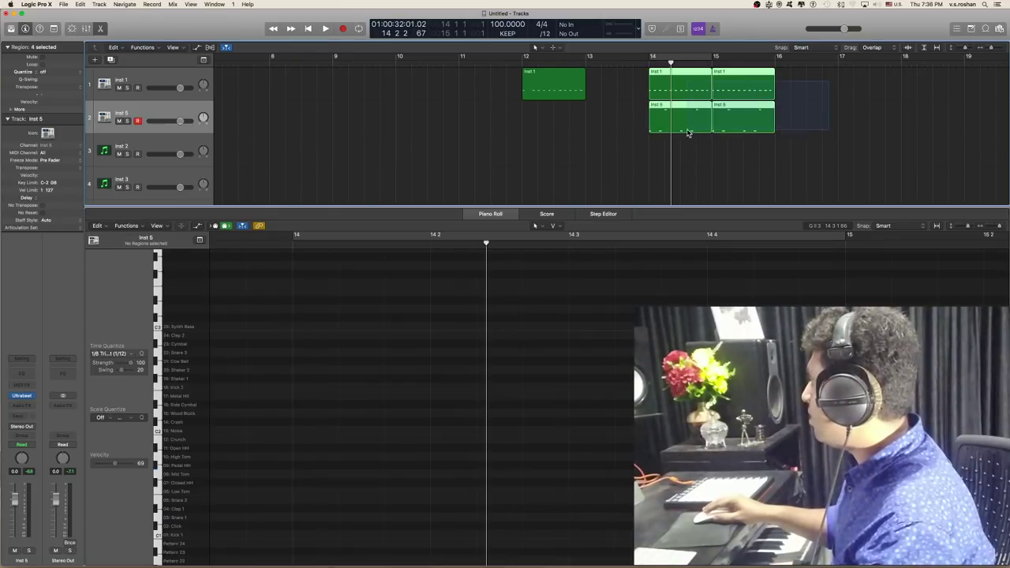
pyautogui.moveTo(682, 98); pyautogui.dragTo(788, 113)
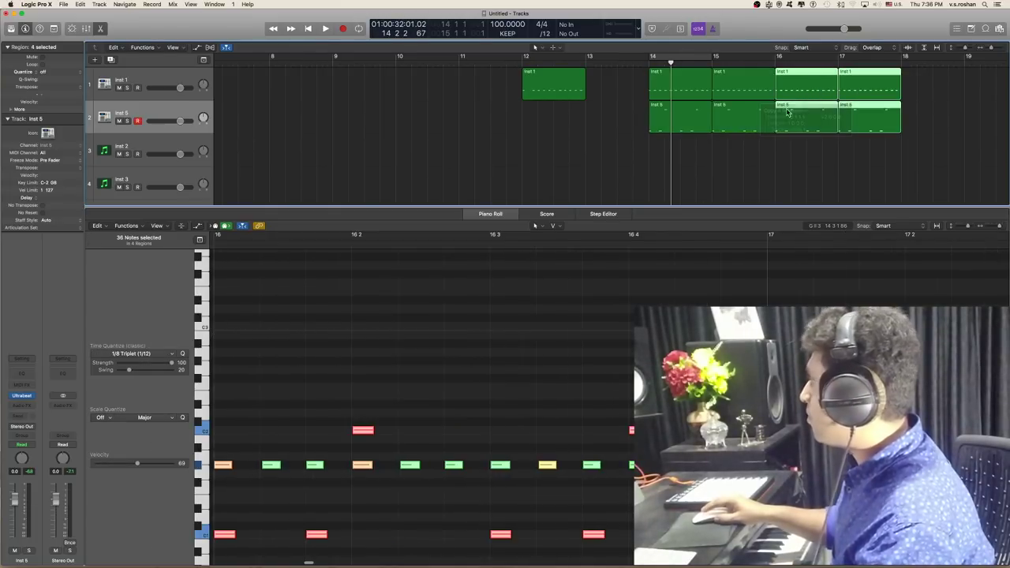
# Select the Inst 2 track, show the bar 14 Inst 1 region's notes and review their time quantize options
pyautogui.click(139, 147)
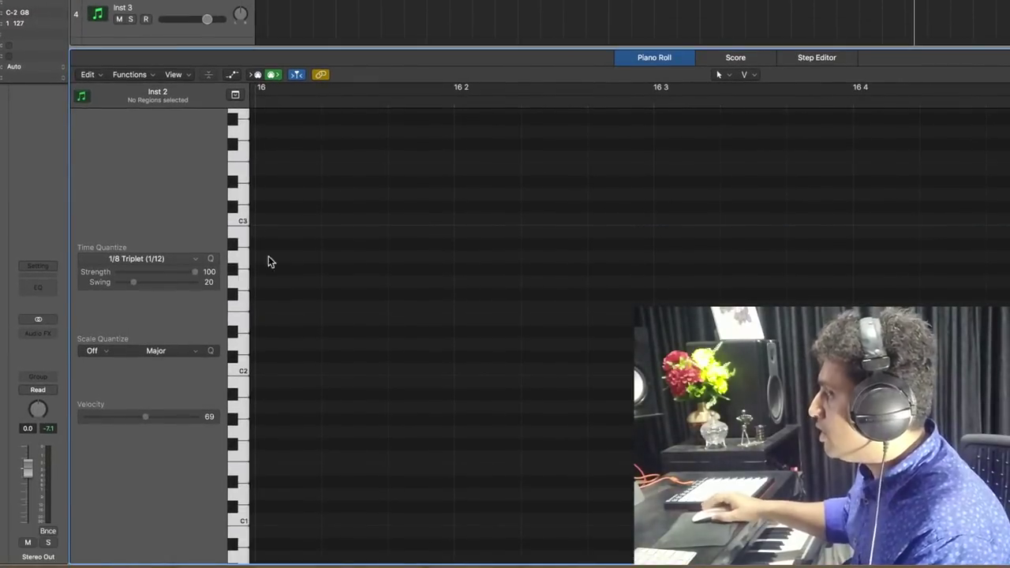
pyautogui.scroll(10, 316, 260)
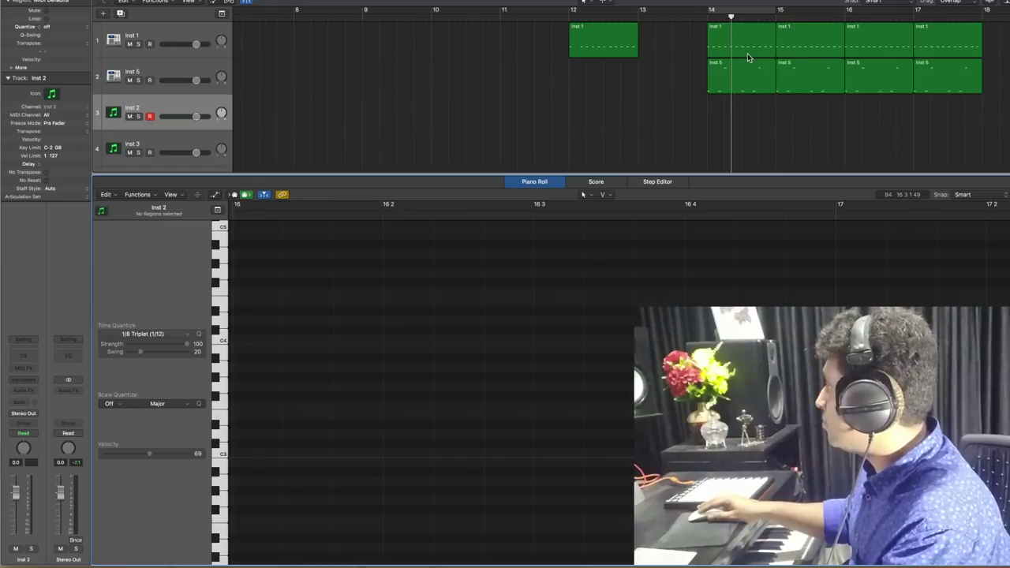
pyautogui.click(747, 52)
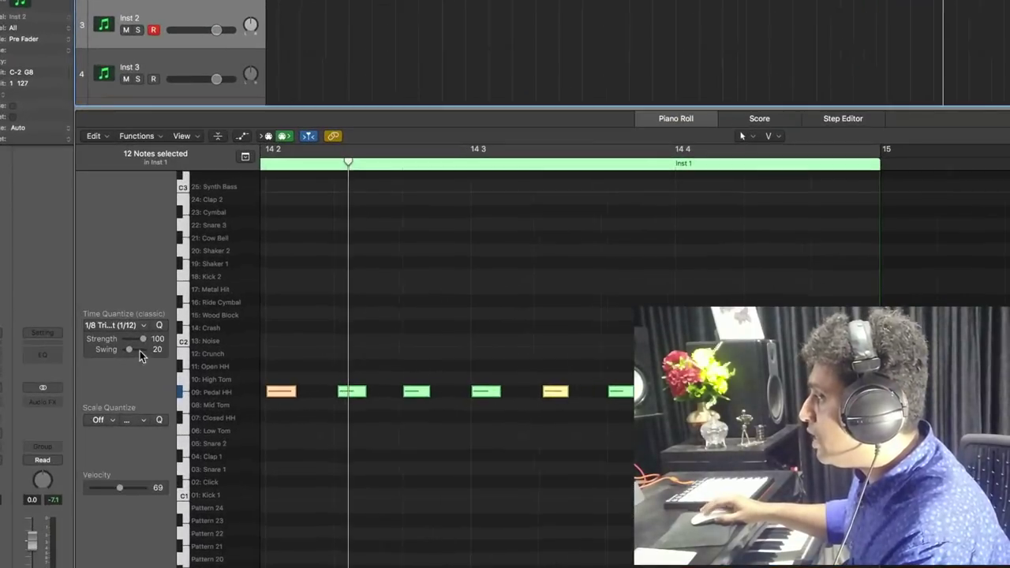
pyautogui.click(120, 334)
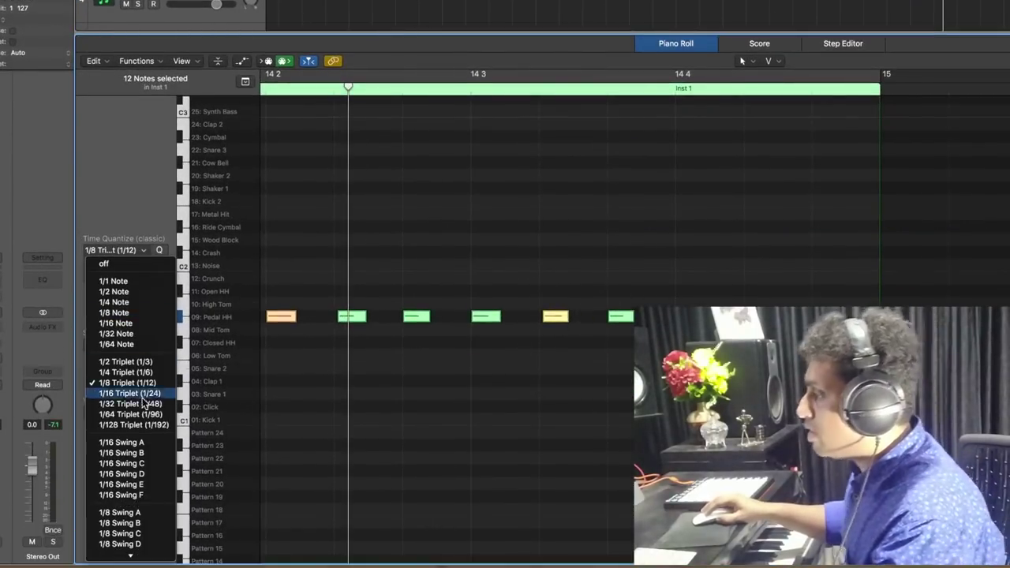
pyautogui.click(478, 387)
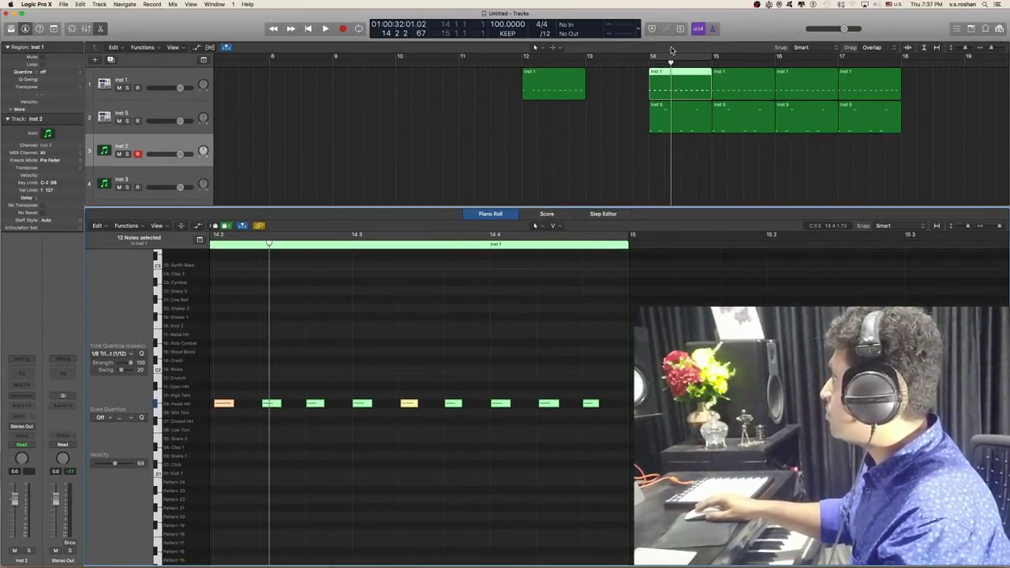
# Turn cycle mode back on at bar 14, mute the Inst 5 region there and play the Inst 1 region
pyautogui.click(662, 61)
pyautogui.click(664, 110)
pyautogui.hotkey('ctrl', 'm')
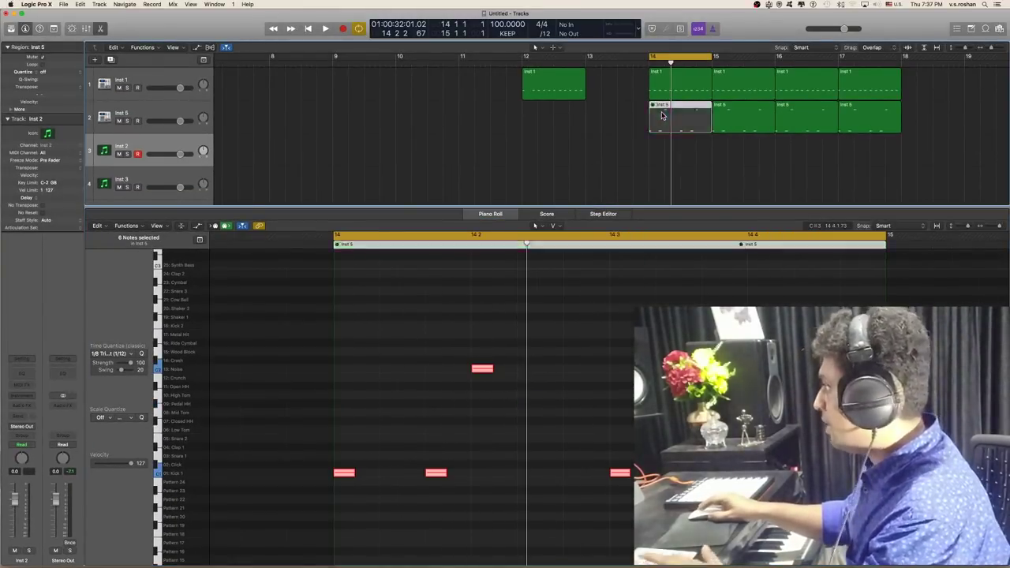
pyautogui.click(701, 78)
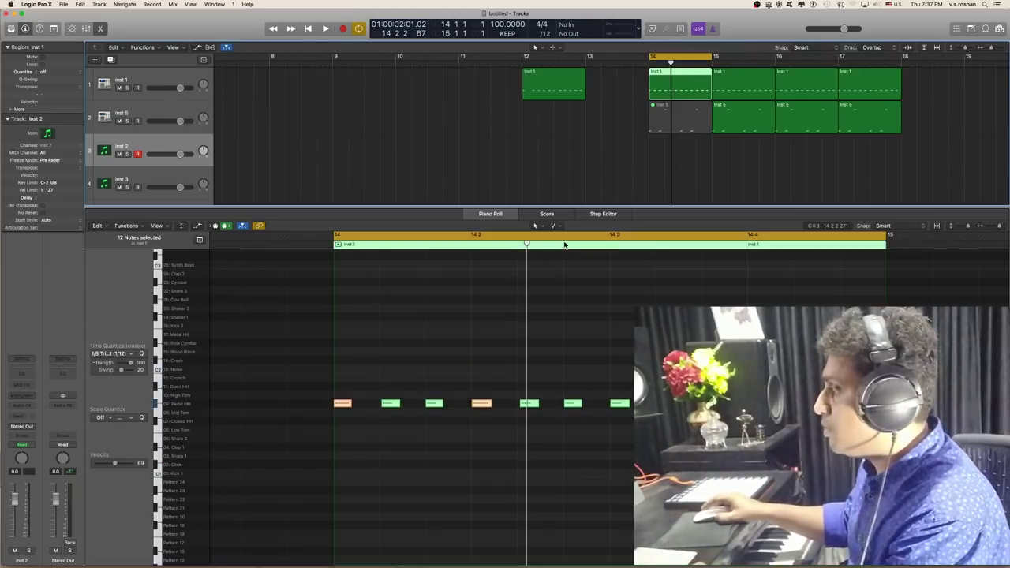
pyautogui.press('space')
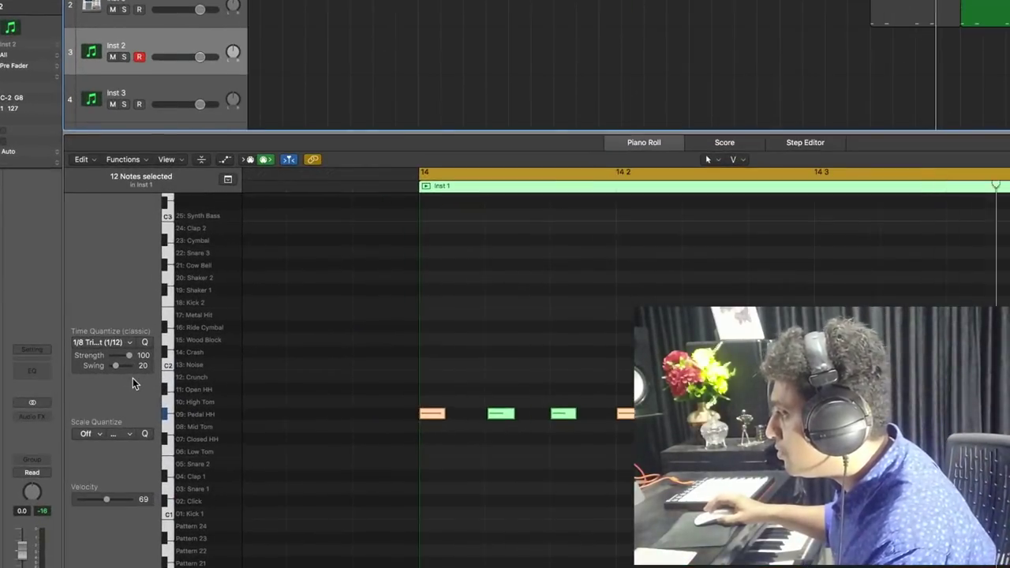
# Set the swing of the bar 14 Inst 1 notes to 0 and try 1/16 Triplet and 1/32 Triplet time quantize
pyautogui.moveTo(116, 366); pyautogui.dragTo(111, 445)
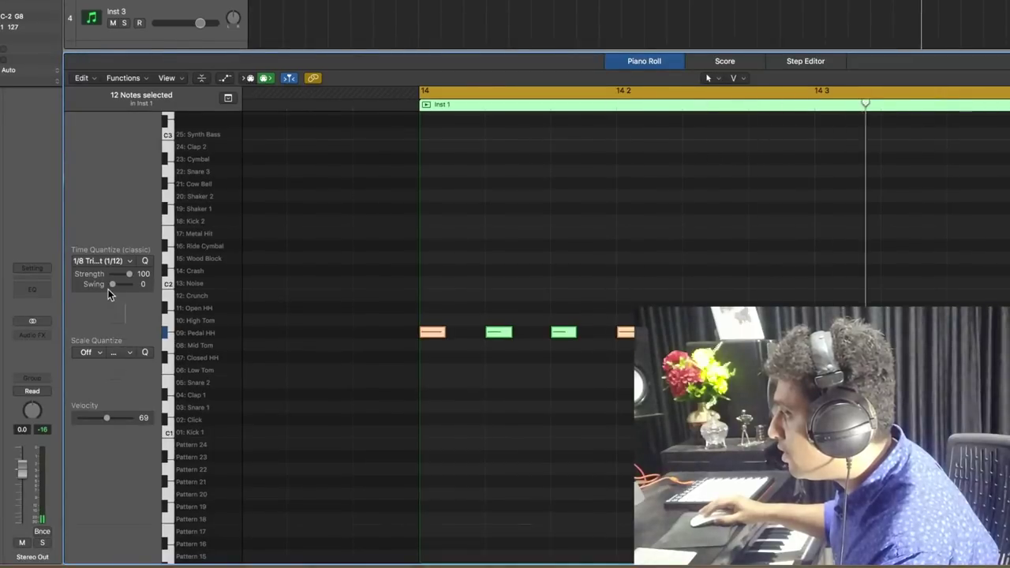
pyautogui.click(126, 262)
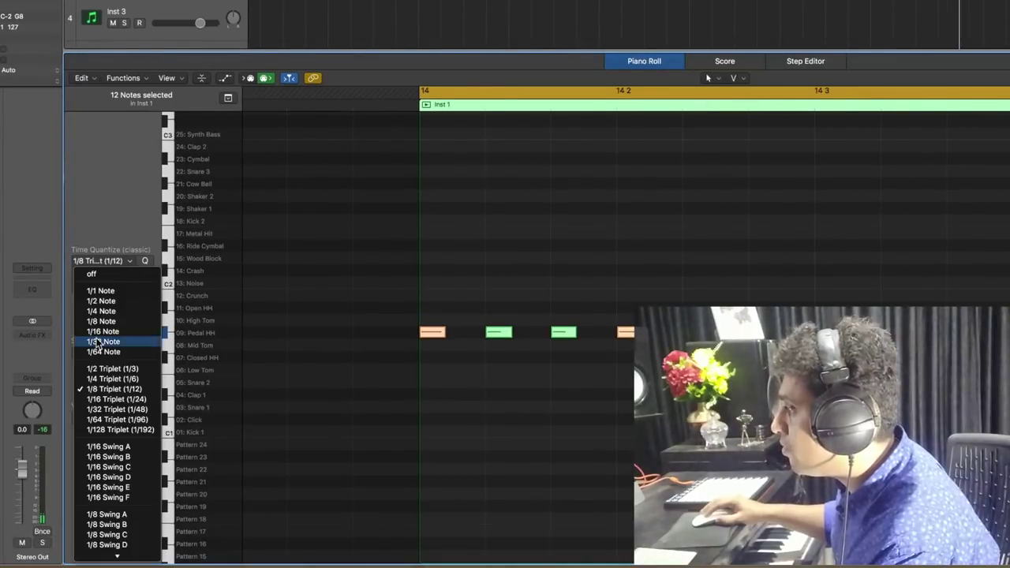
pyautogui.click(106, 401)
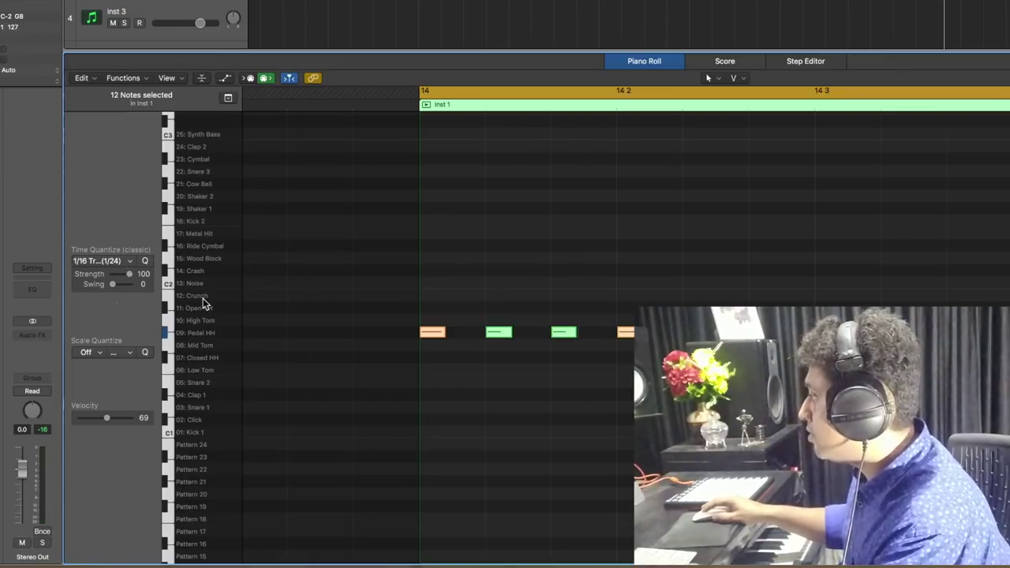
pyautogui.click(131, 260)
pyautogui.click(107, 411)
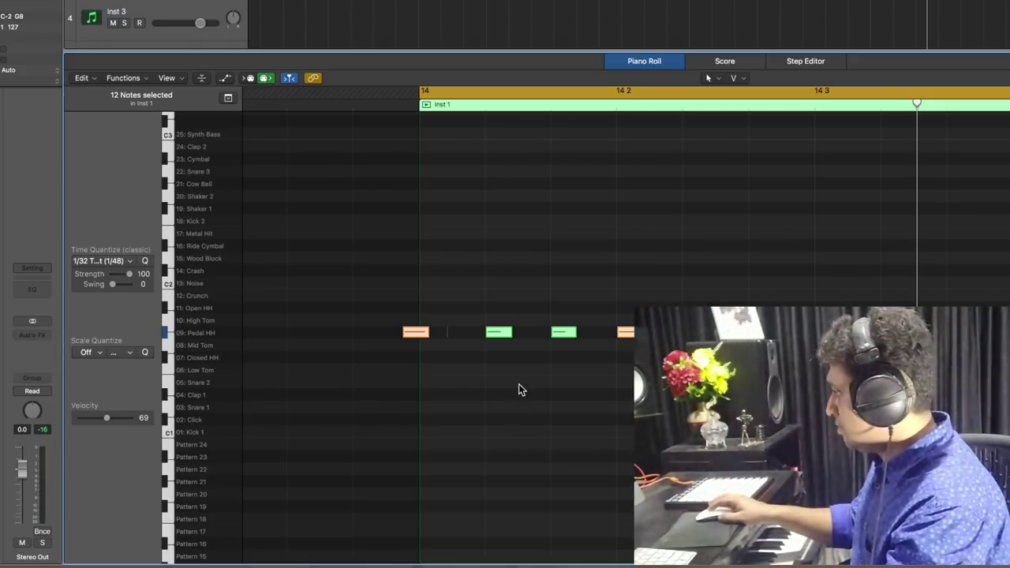
pyautogui.keyDown('ctrl'); pyautogui.keyDown('alt'); pyautogui.click(520, 385); pyautogui.keyUp('alt'); pyautogui.keyUp('ctrl')
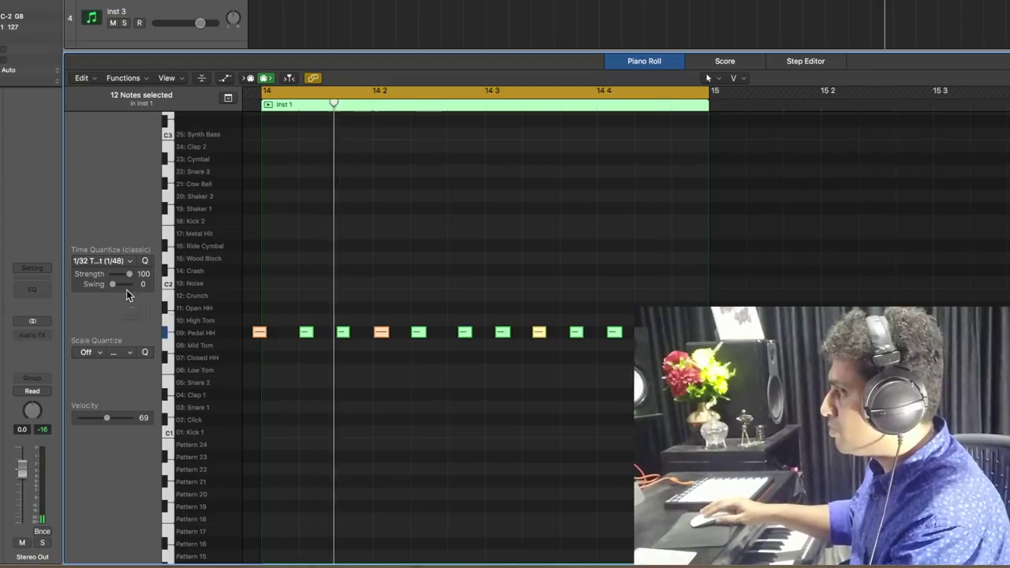
# Try 1/2 Triplet time quantize on the bar 14 Inst 1 notes while the loop plays
pyautogui.click(129, 262)
pyautogui.click(96, 370)
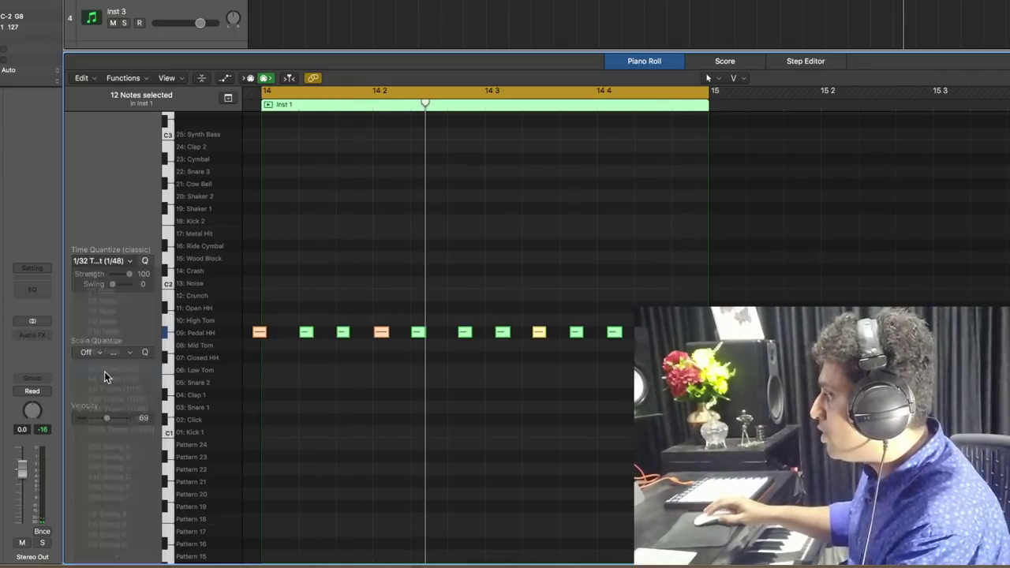
pyautogui.press('space')
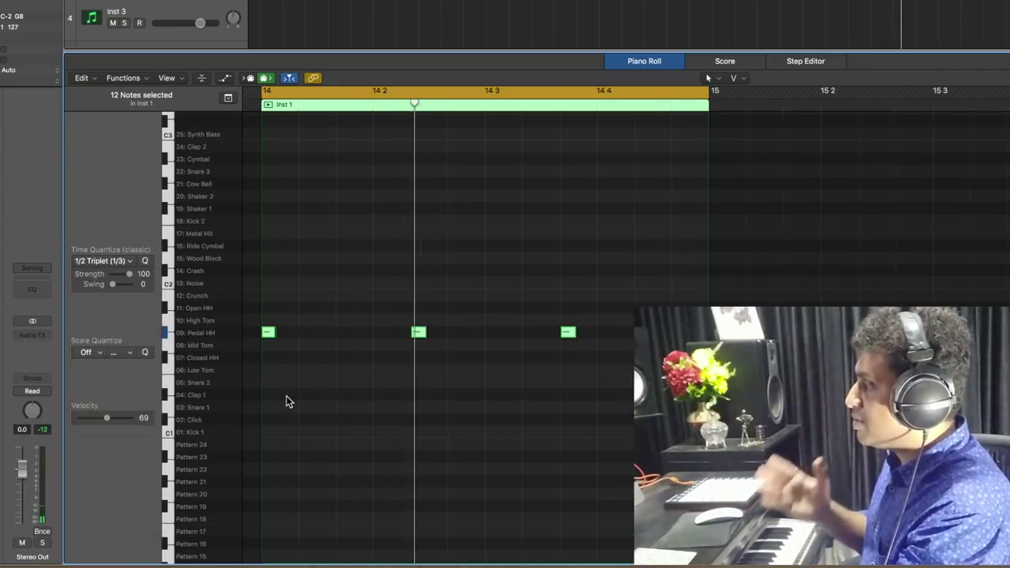
# Switch the Inst 1 notes back to 1/32 Triplet time quantize and raise the swing to 23
pyautogui.click(130, 261)
pyautogui.click(111, 410)
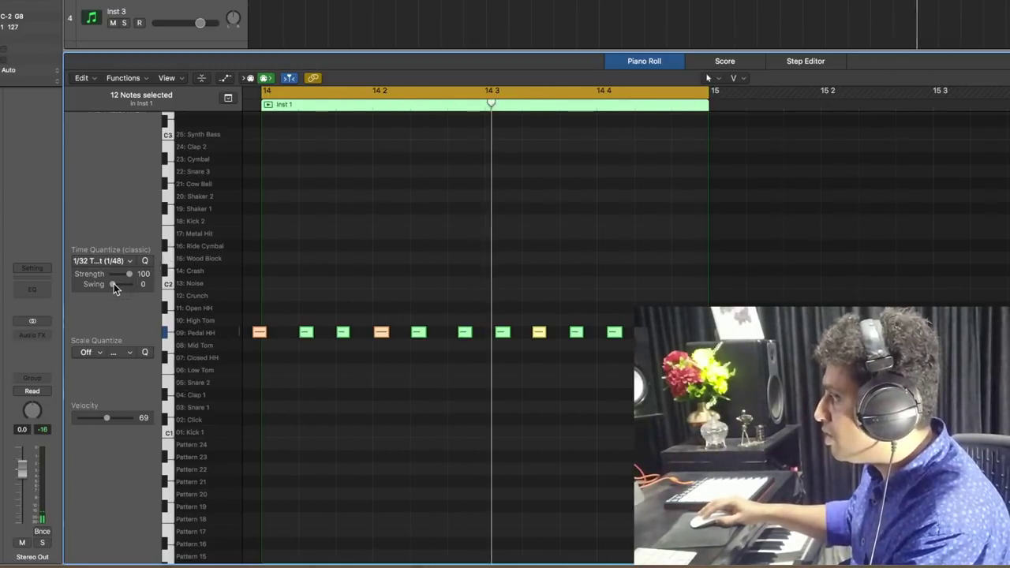
pyautogui.moveTo(113, 285)
pyautogui.mouseDown()
pyautogui.moveTo(129, 291)
pyautogui.moveTo(113, 284)
pyautogui.mouseUp()
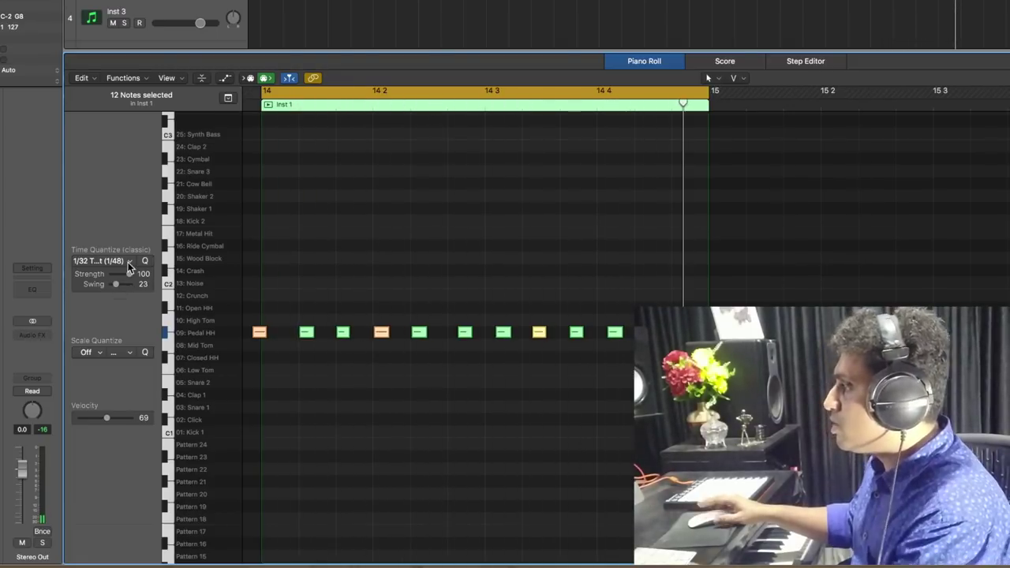
# Look through the swing and tuplet quantize options, apply 1/8 Triplet to the Inst 1 notes and play the loop
pyautogui.click(128, 262)
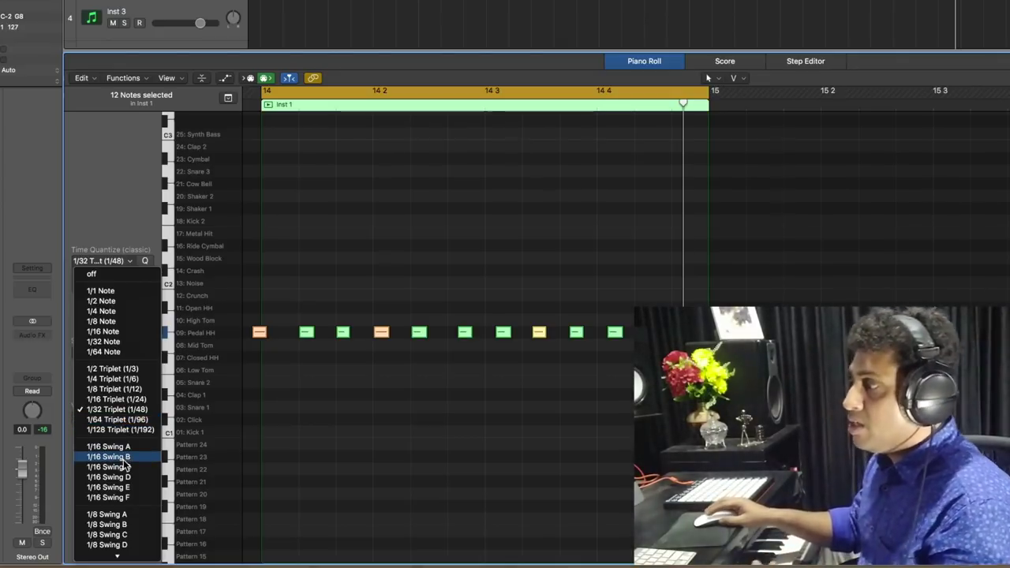
pyautogui.scroll(-1, 124, 464)
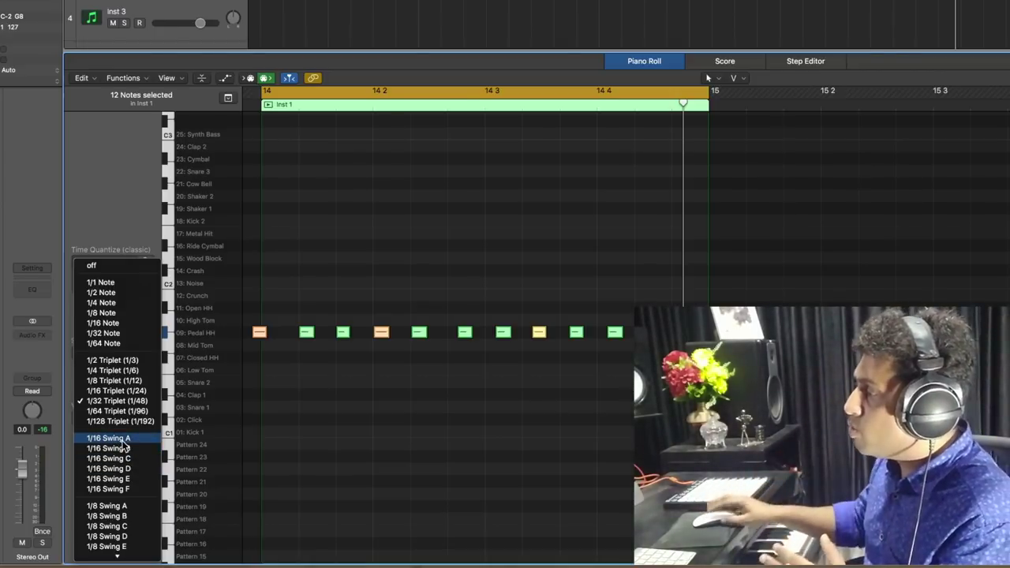
pyautogui.scroll(-3, 124, 473)
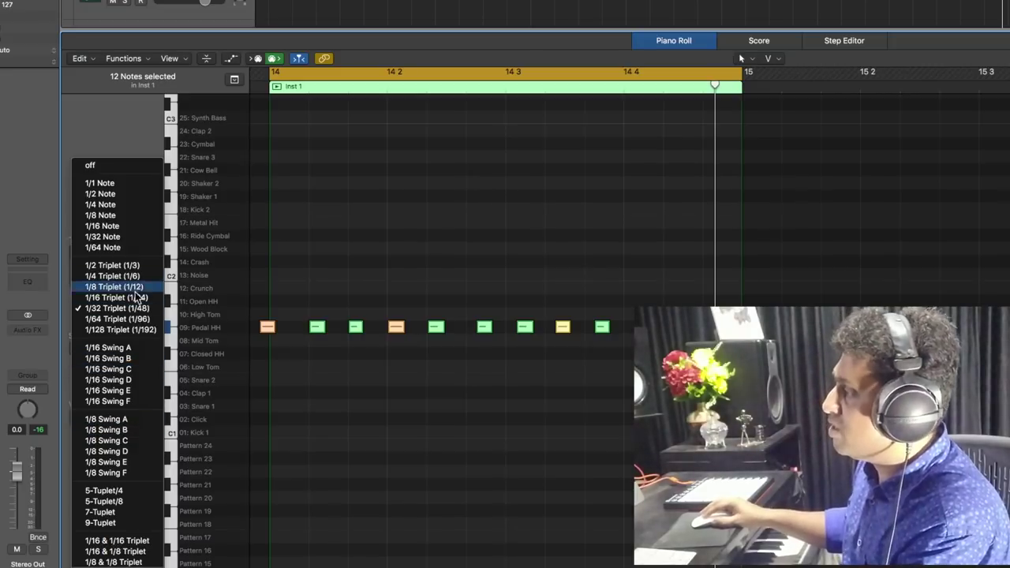
pyautogui.click(107, 286)
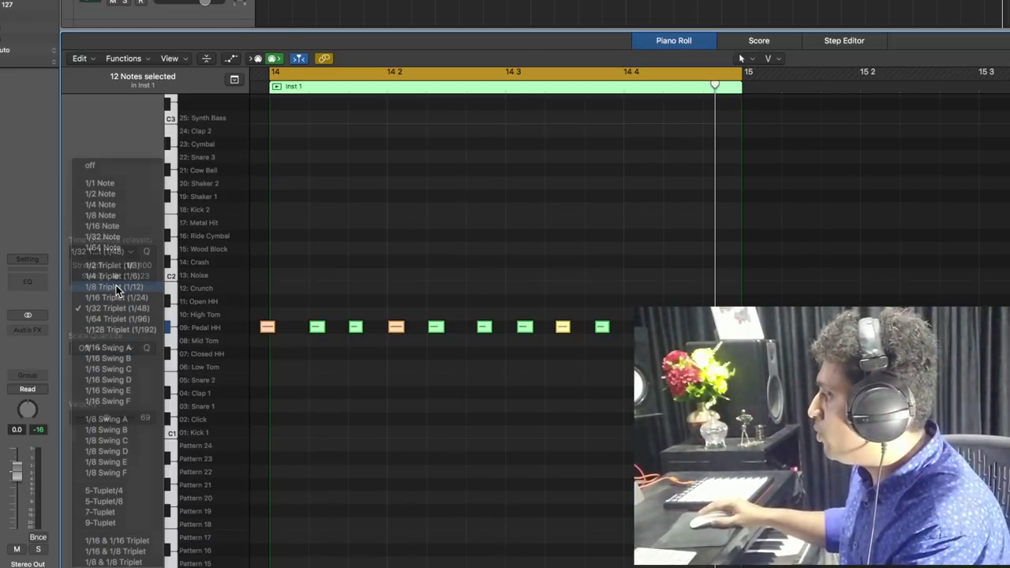
pyautogui.press('space')
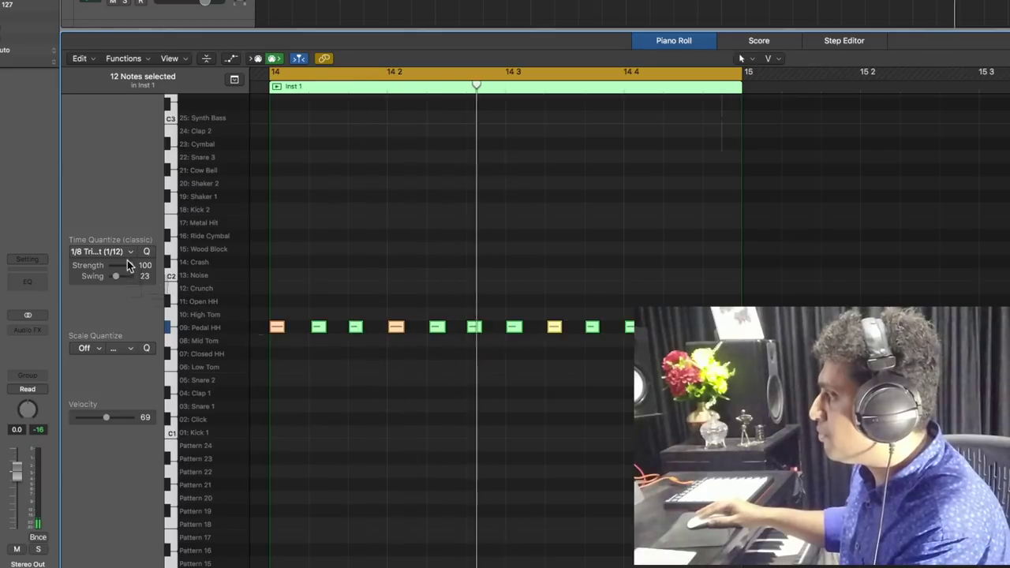
# Quantize the bar 14 Inst 1 notes to 1/16 Swing E and set the swing to 0
pyautogui.click(131, 253)
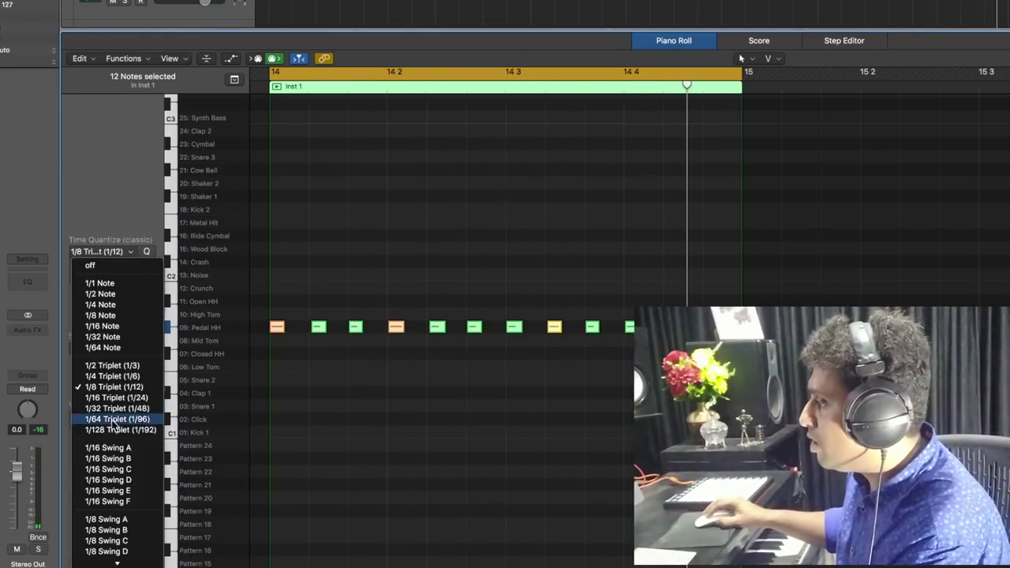
pyautogui.click(119, 491)
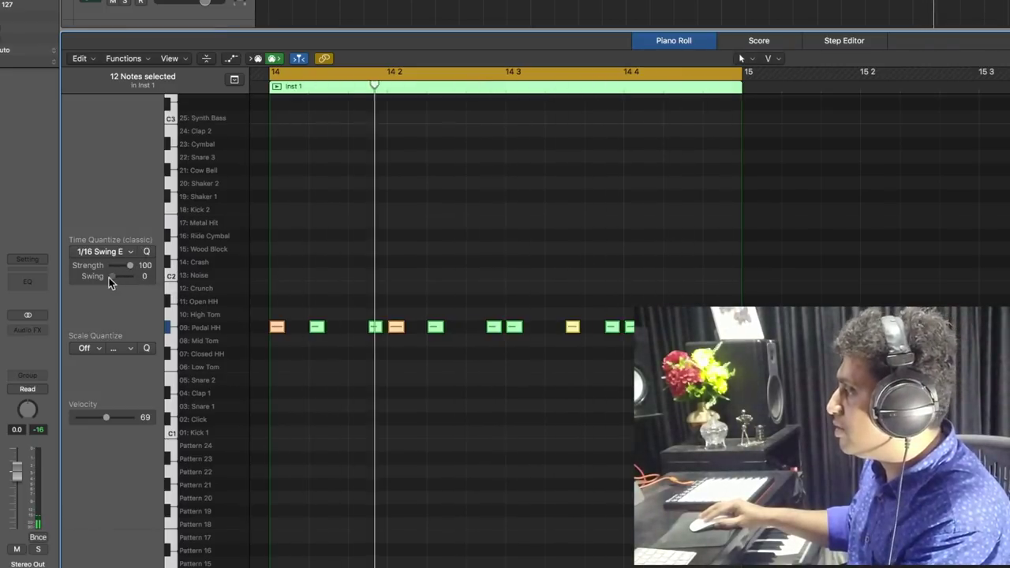
pyautogui.moveTo(117, 277); pyautogui.dragTo(110, 278)
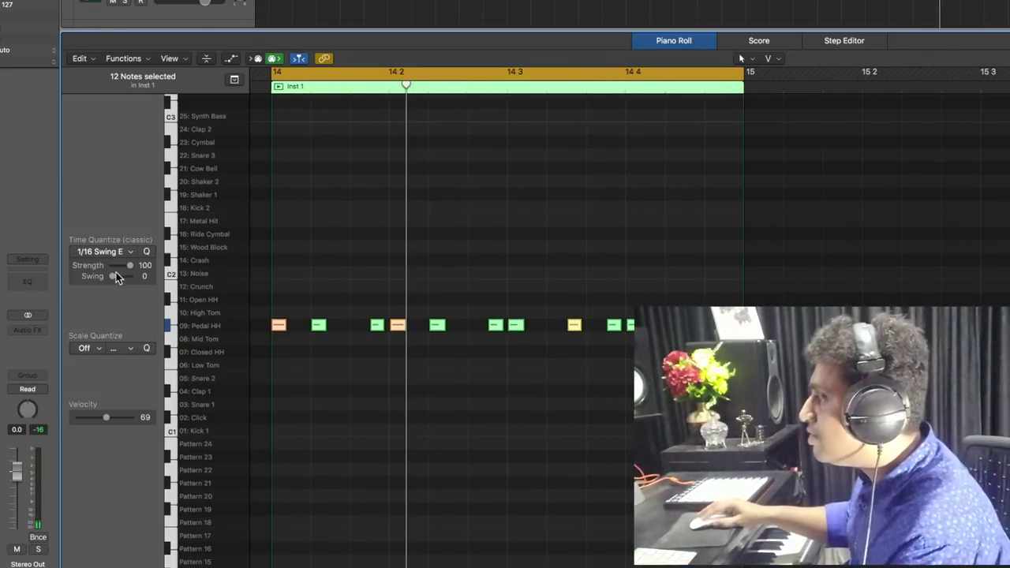
# Quantize the bar 14 Inst 1 notes to 1/8 Triplet after looking through the time quantize options
pyautogui.click(130, 252)
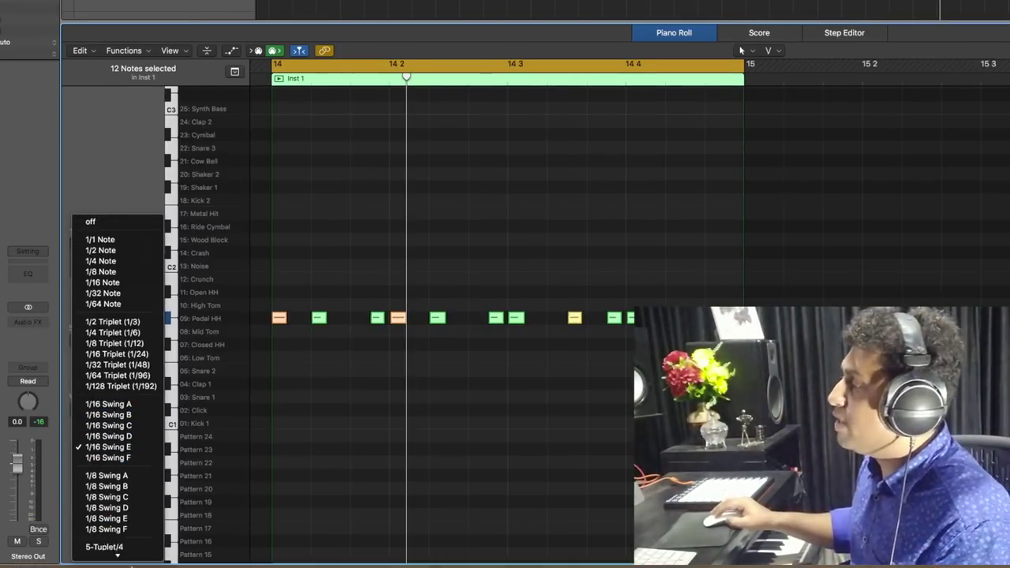
pyautogui.scroll(-3, 107, 519)
pyautogui.click(301, 410)
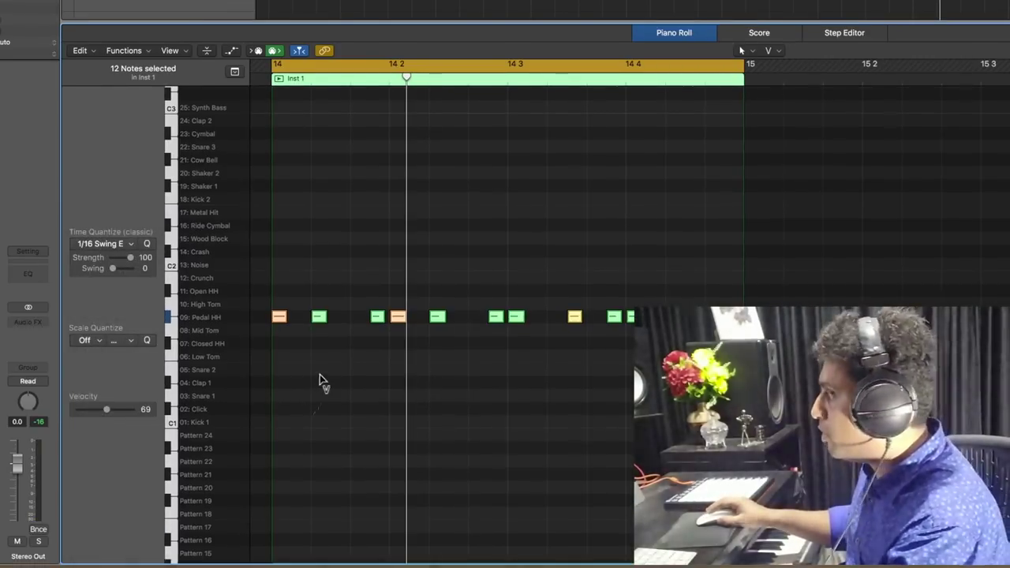
pyautogui.click(133, 247)
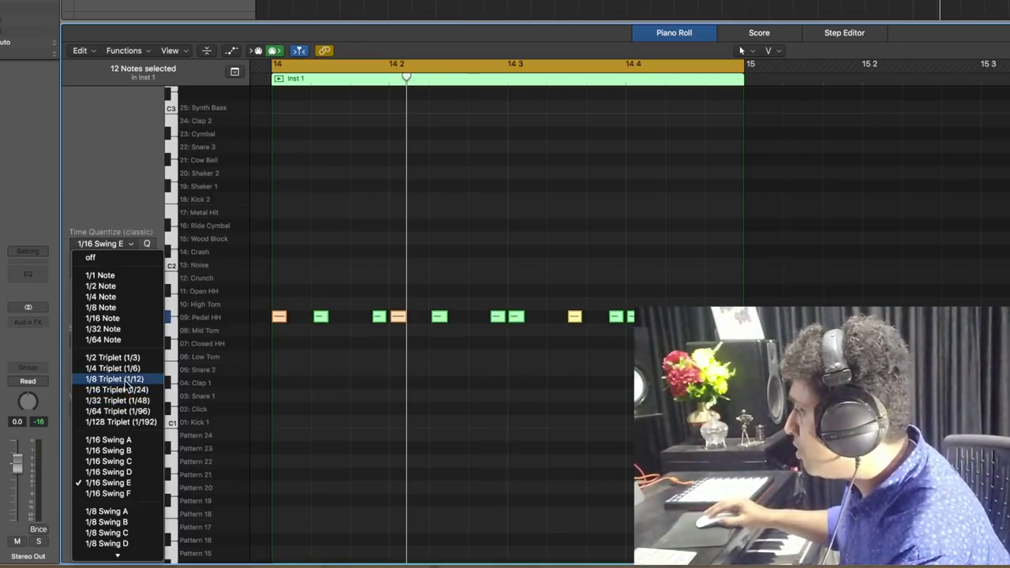
pyautogui.click(123, 379)
pyautogui.keyDown('ctrl'); pyautogui.keyDown('alt'); pyautogui.click(434, 370); pyautogui.keyUp('alt'); pyautogui.keyUp('ctrl')
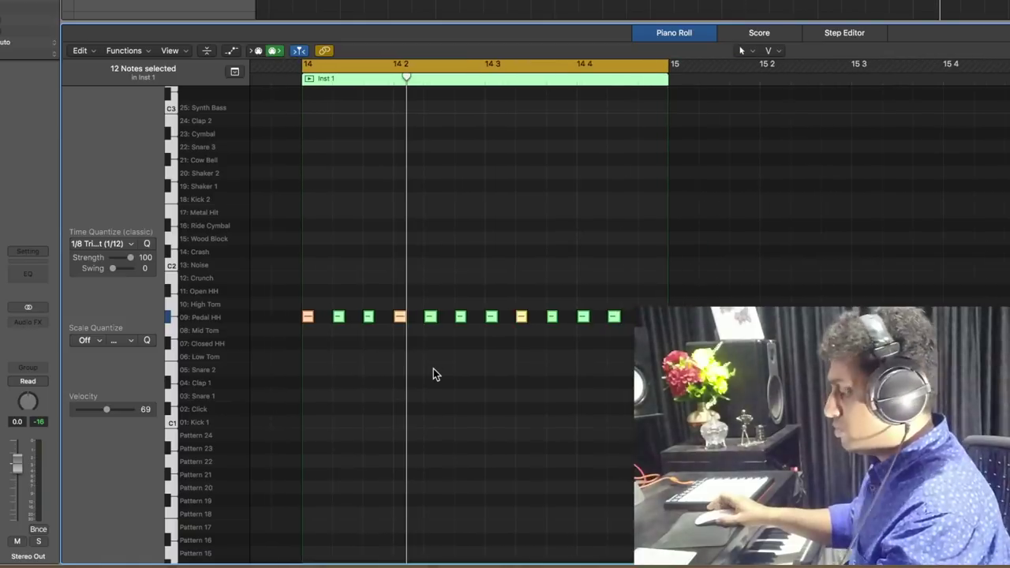
pyautogui.scroll(10, 433, 369)
# Close the Piano Roll and load the Acoustic Guitar sound from the Library onto the Inst 2 track
pyautogui.press('p')
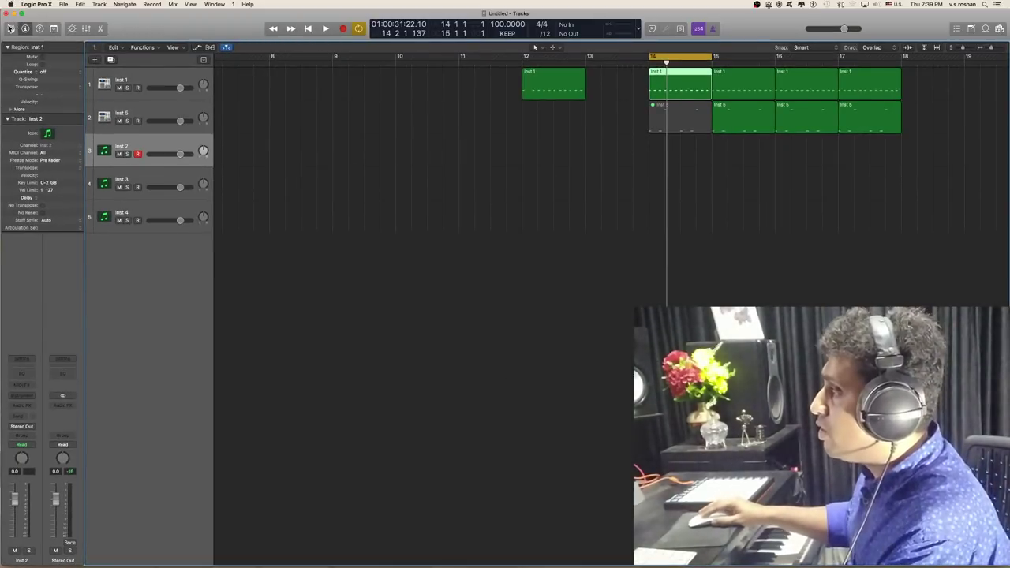
pyautogui.click(10, 29)
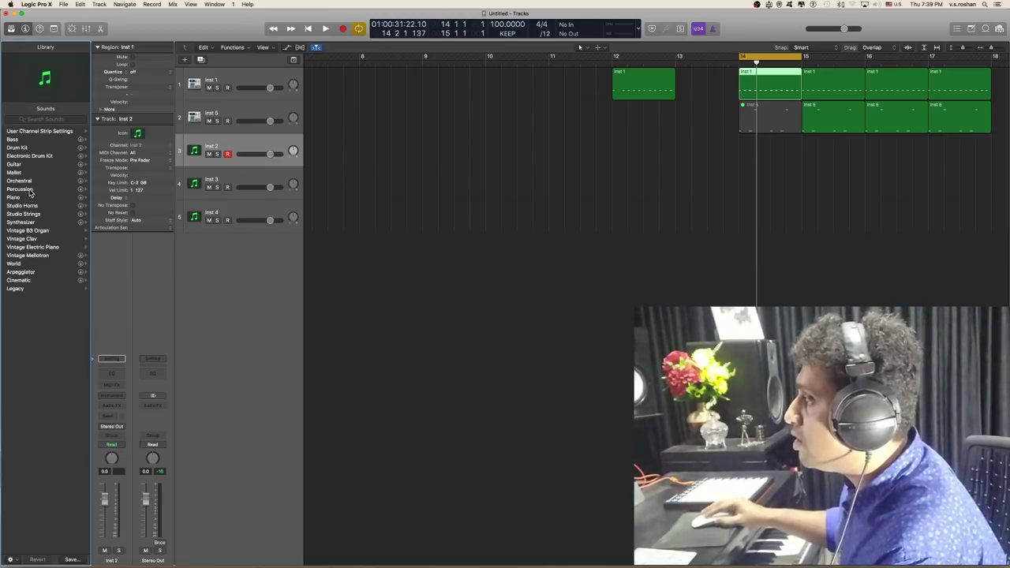
pyautogui.click(14, 164)
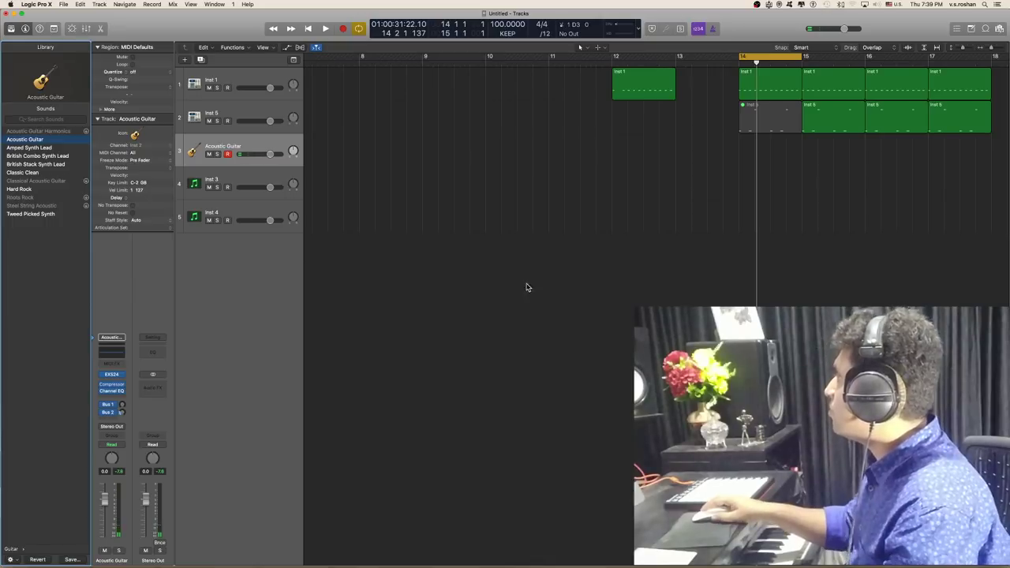
# Unmute the bar 14 Inst 5 region and extend the cycle area to cover bars 14 to 17
pyautogui.click(797, 114)
pyautogui.hotkey('ctrl', 'm')
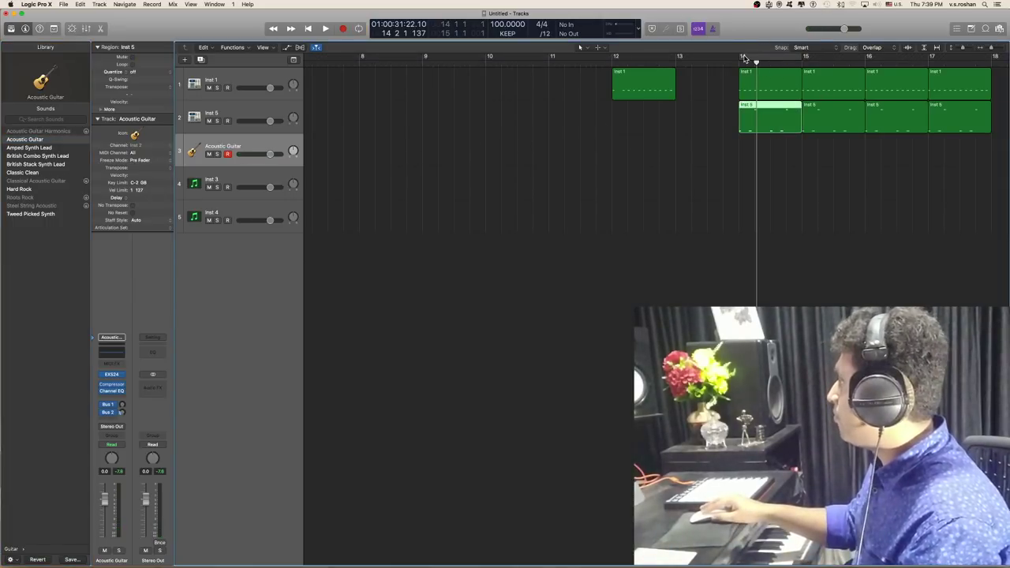
pyautogui.moveTo(806, 57); pyautogui.dragTo(988, 213)
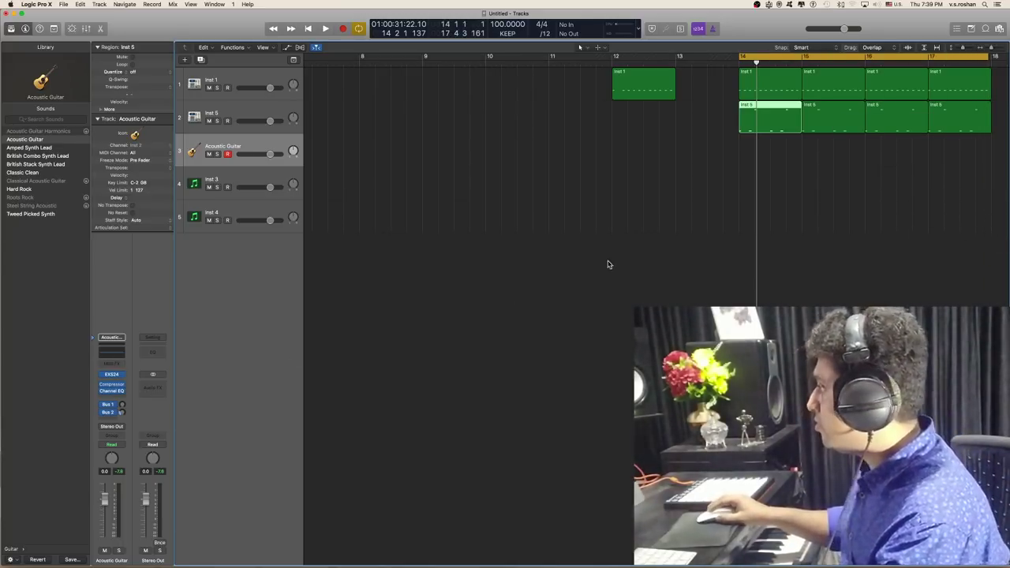
pyautogui.click(460, 199)
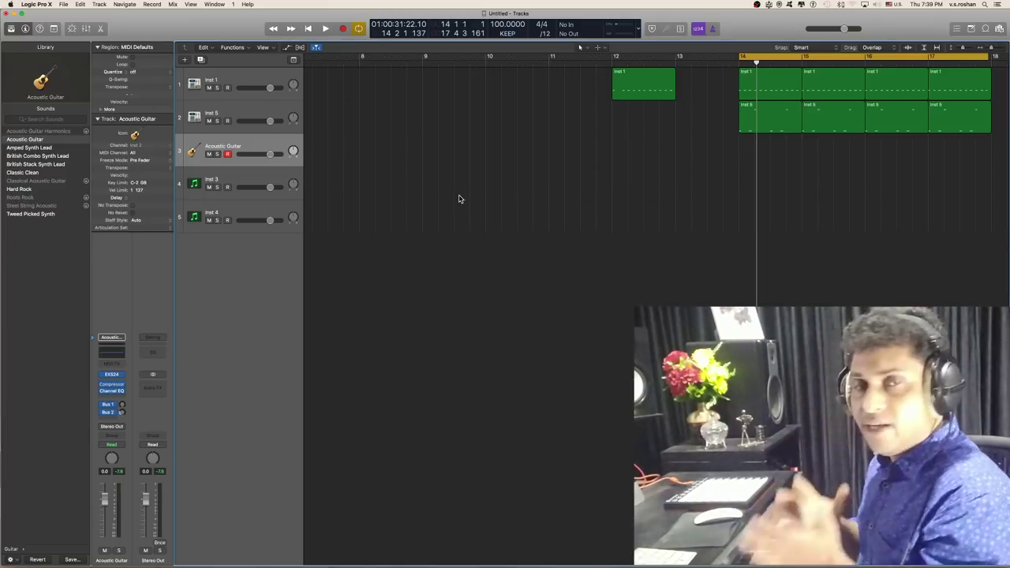
# Open the Piano Roll, and with the cycle off record a guitar melody on the Acoustic Guitar track from bar 14
pyautogui.press('p')
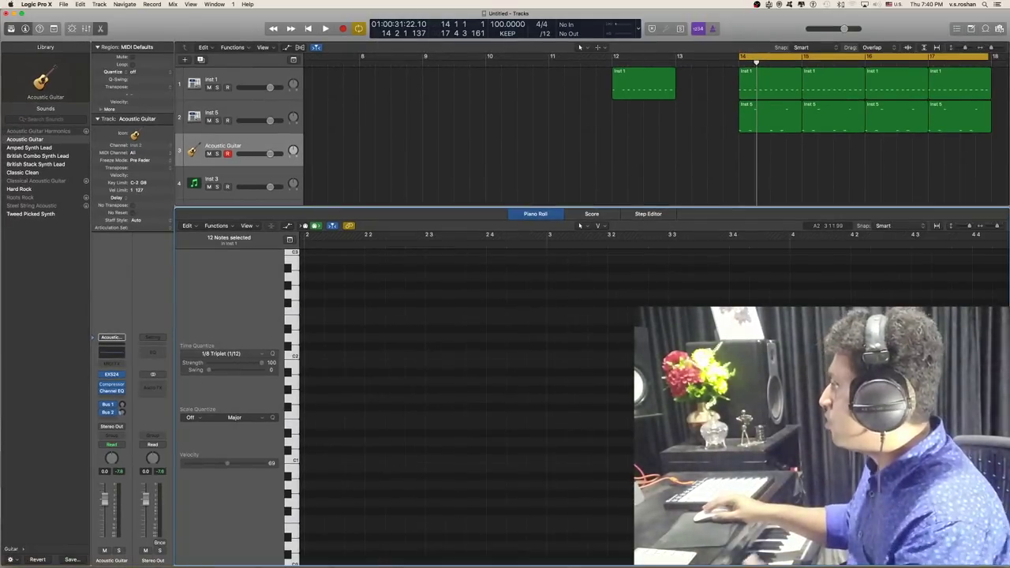
pyautogui.click(776, 59)
pyautogui.click(742, 62)
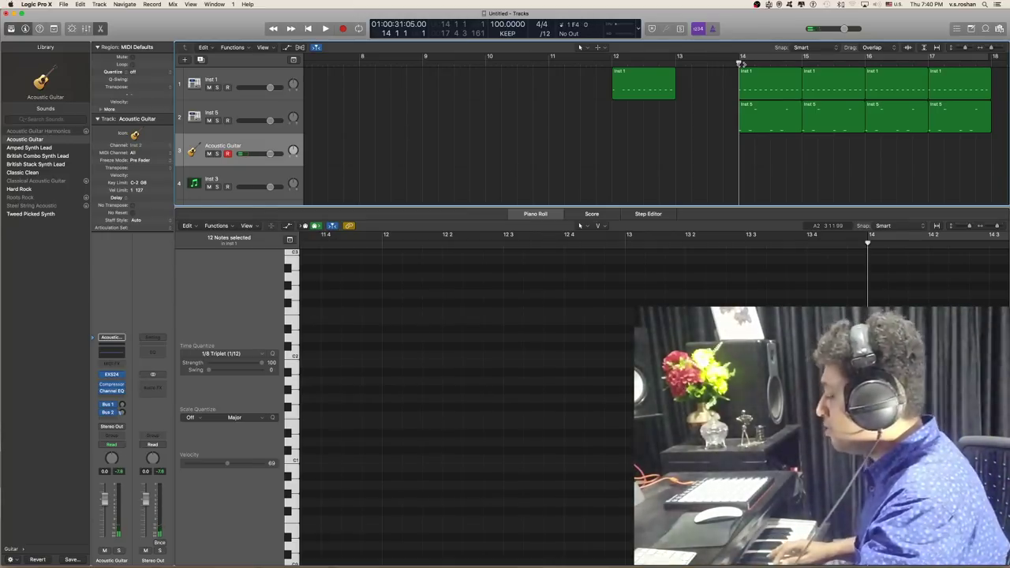
pyautogui.press('r')
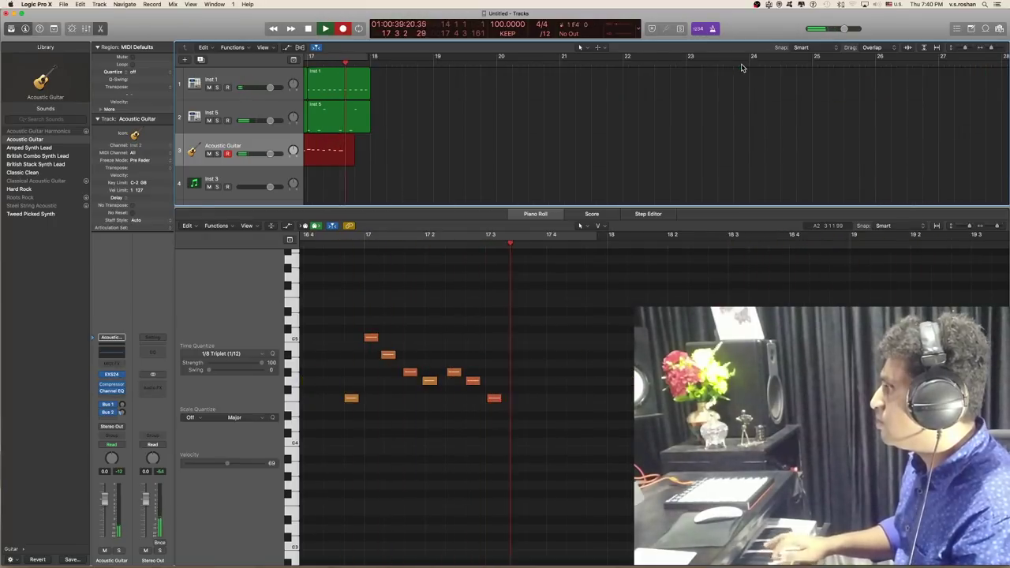
pyautogui.press('space')
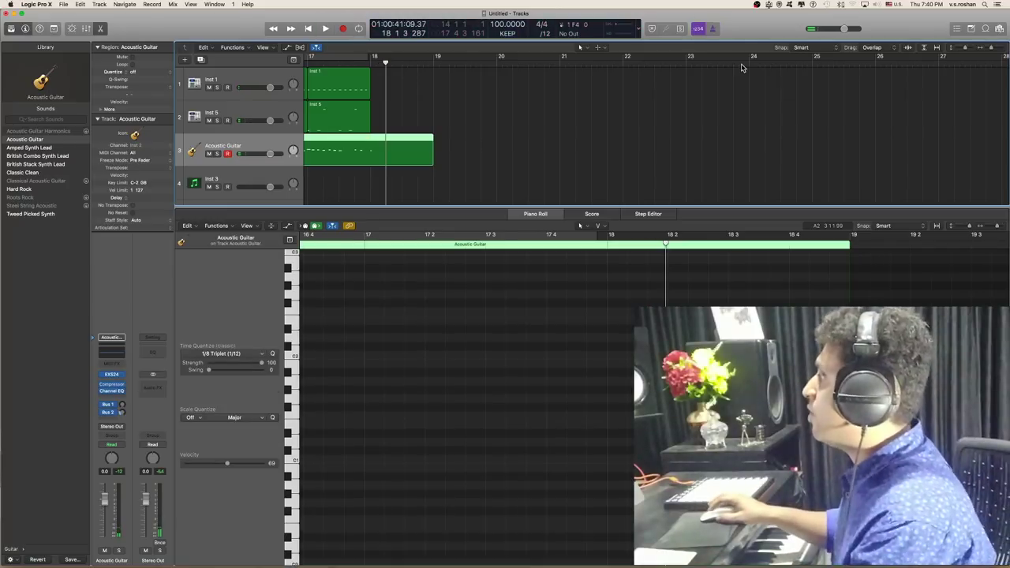
# Set the cycle area over bars 14 to 17 again
pyautogui.hscroll(-4, 269, 525)
pyautogui.hscroll(-5, 388, 419)
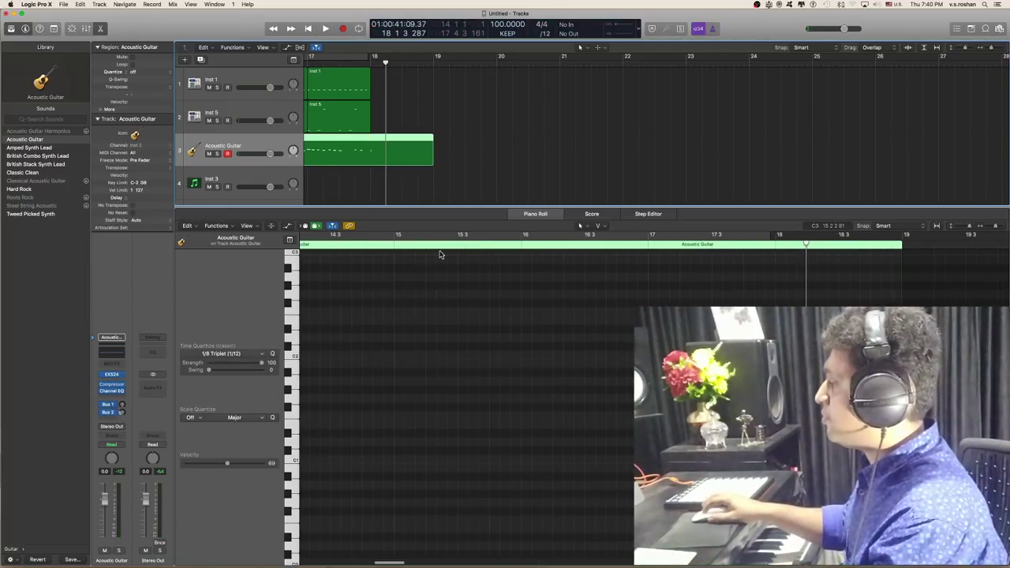
pyautogui.hscroll(-4, 493, 127)
pyautogui.hscroll(-4, 492, 127)
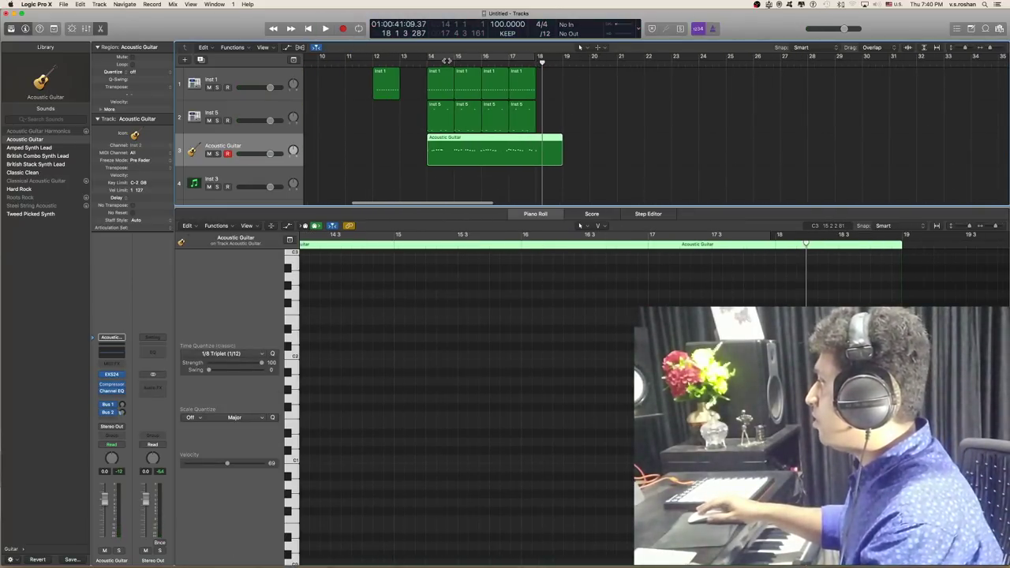
pyautogui.moveTo(446, 61); pyautogui.dragTo(536, 60)
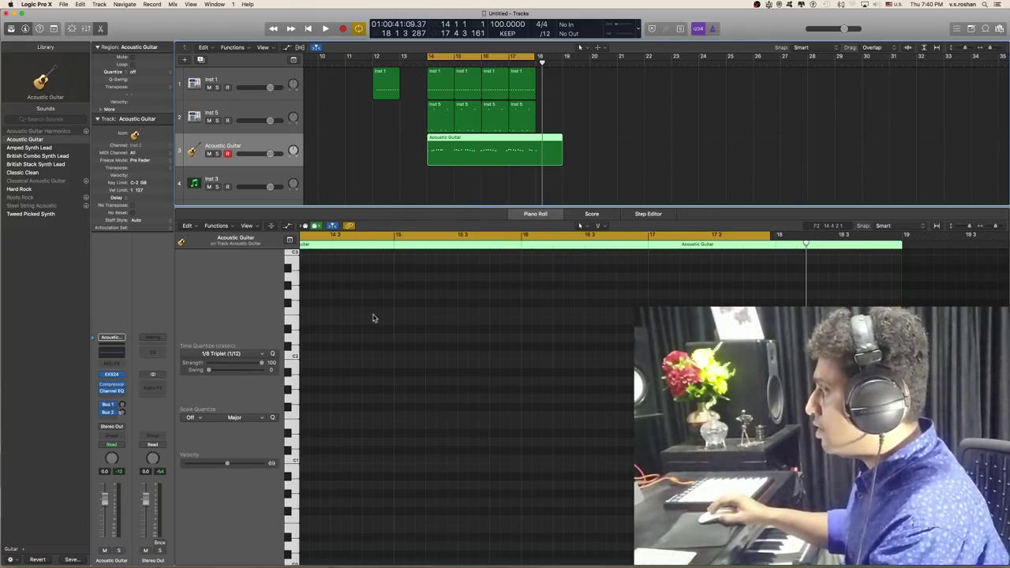
# Examine the recorded guitar notes from bar 14 onward in the Piano Roll and select all of them
pyautogui.scroll(-5, 498, 308)
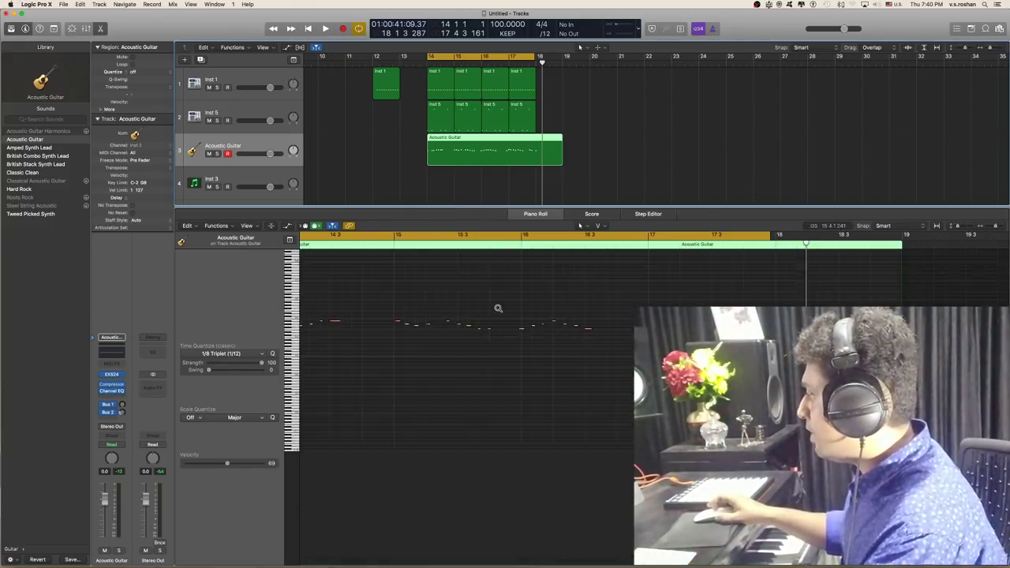
pyautogui.hscroll(1, 500, 311)
pyautogui.hscroll(-4, 500, 311)
pyautogui.scroll(6, 499, 311)
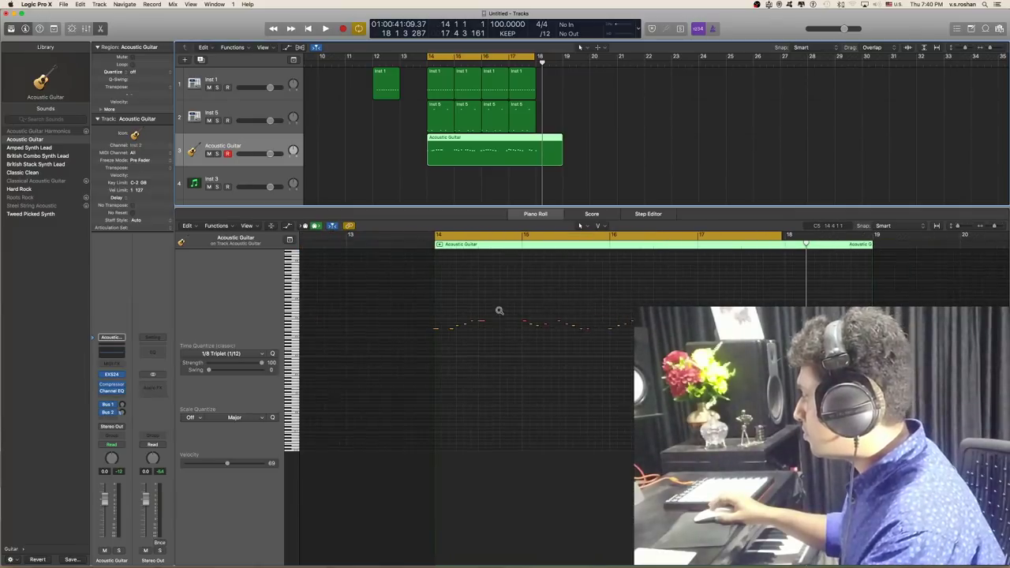
pyautogui.hscroll(3, 500, 311)
pyautogui.scroll(3, 499, 313)
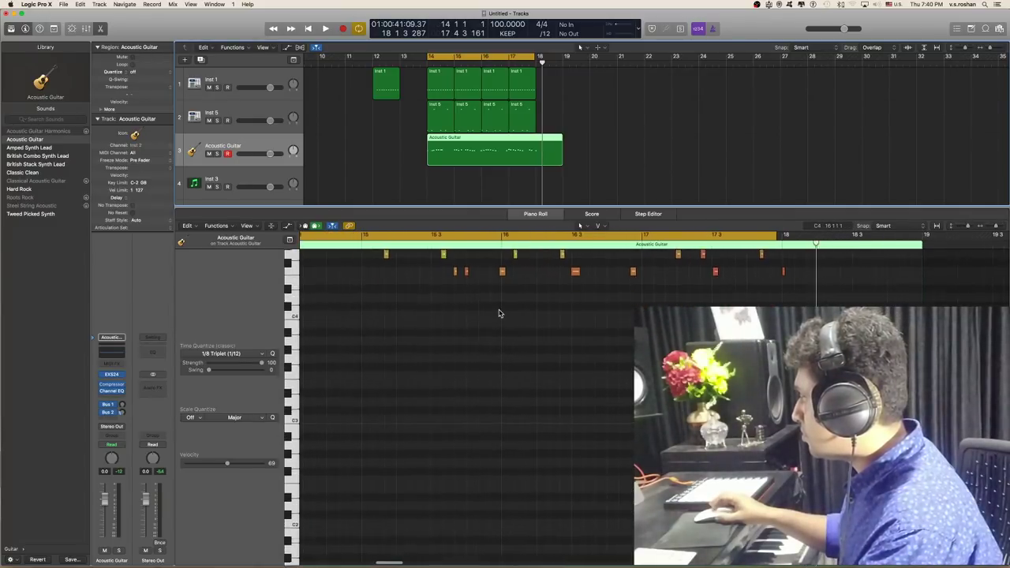
pyautogui.scroll(5, 500, 314)
pyautogui.hscroll(-3, 499, 313)
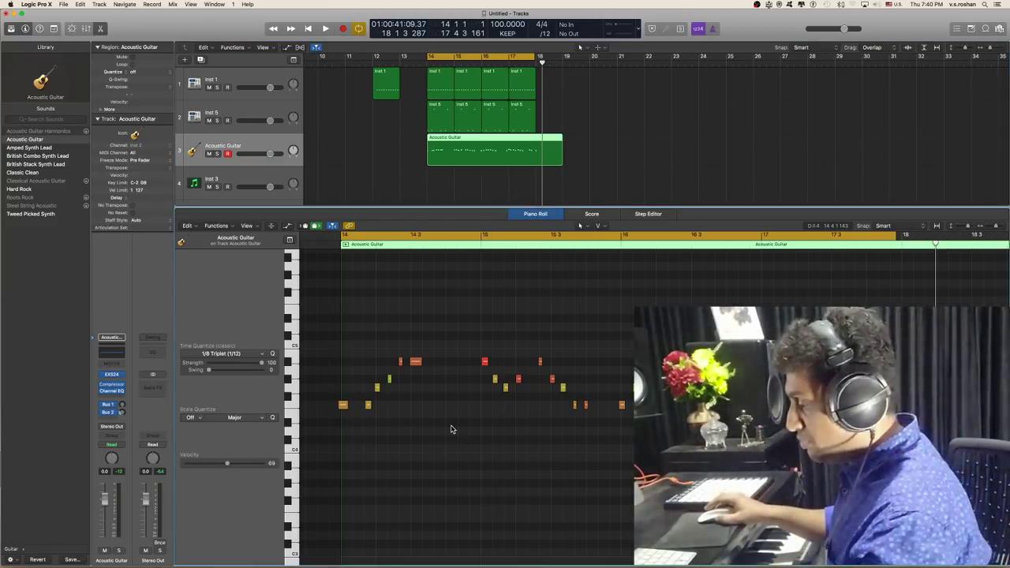
pyautogui.click(451, 429)
pyautogui.press('super+a')
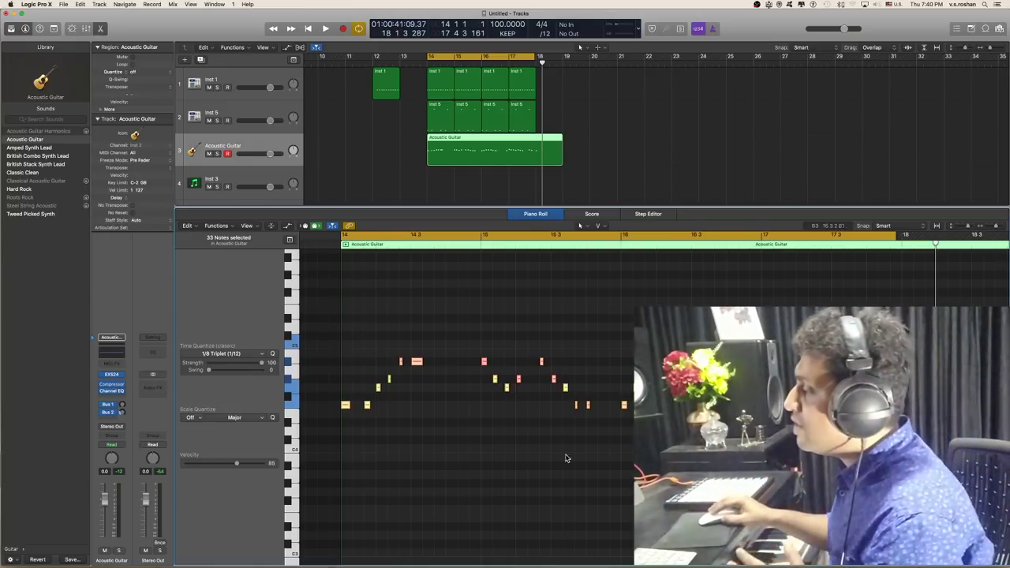
# Delete the recorded Acoustic Guitar region
pyautogui.moveTo(579, 147); pyautogui.dragTo(550, 164)
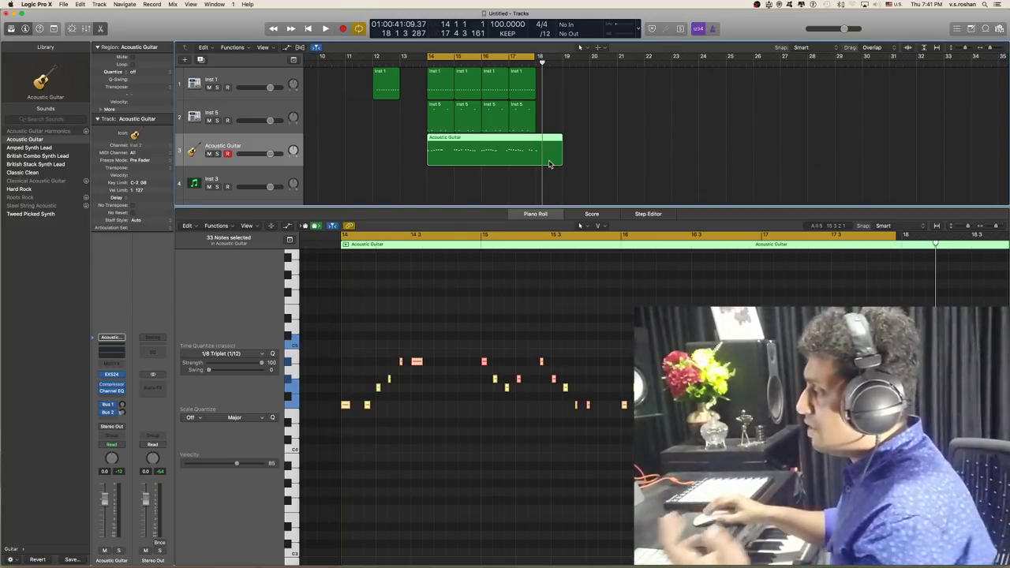
pyautogui.click(564, 180)
pyautogui.click(549, 156)
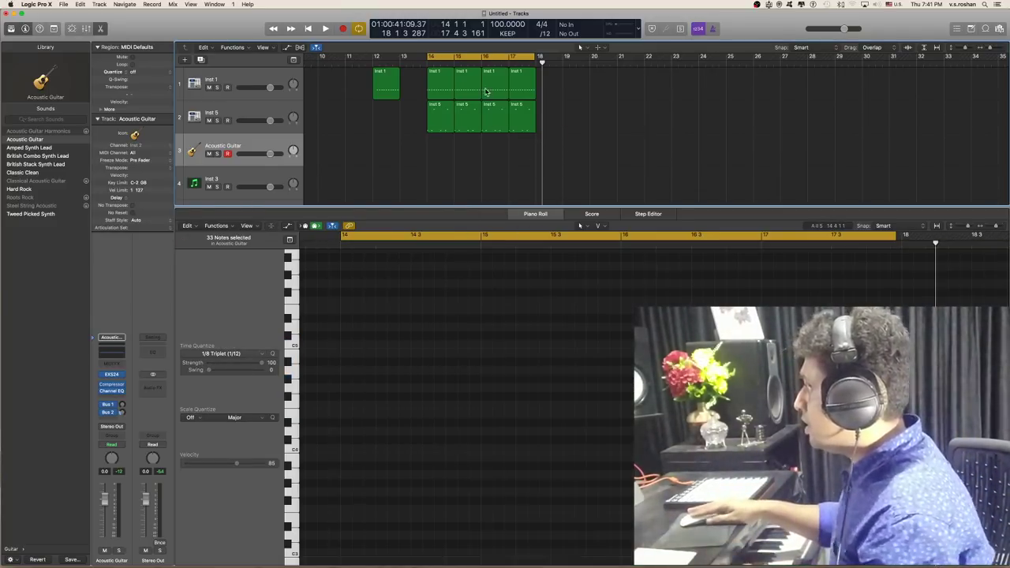
# Turn the cycle off and record a new guitar melody on the Acoustic Guitar track across bars 14 to 17
pyautogui.click(428, 63)
pyautogui.click(428, 64)
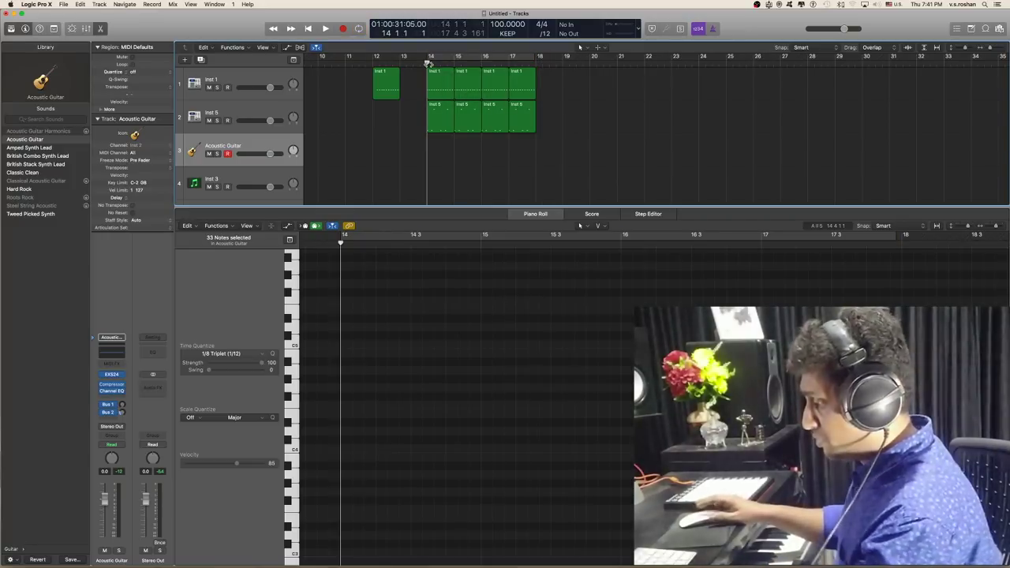
pyautogui.press('r')
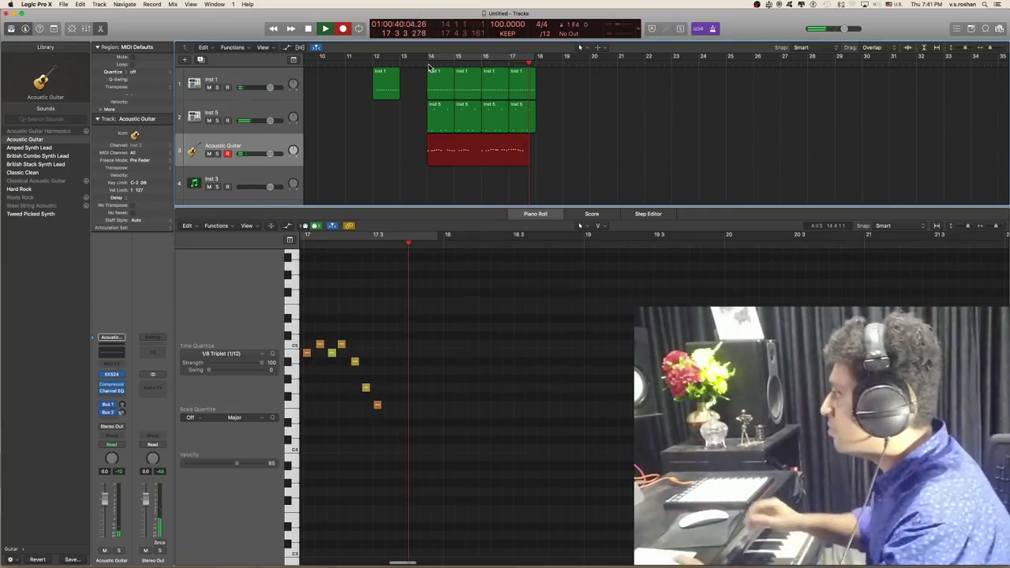
pyautogui.press('space')
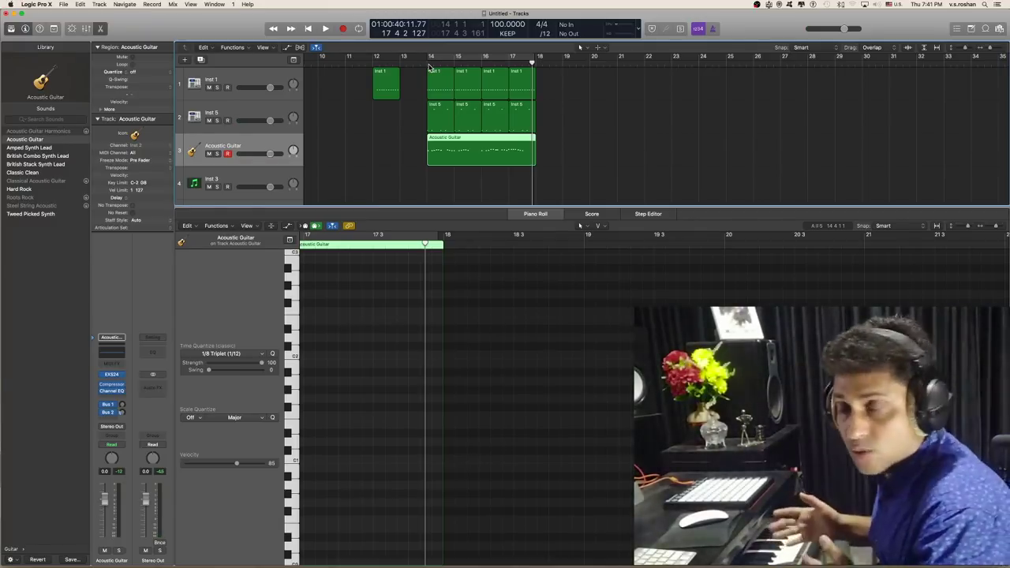
# Show the new guitar region's notes in the Piano Roll and set the scale quantize to F Natural Minor
pyautogui.doubleClick(460, 155)
pyautogui.doubleClick(480, 162)
pyautogui.hscroll(-10, 424, 385)
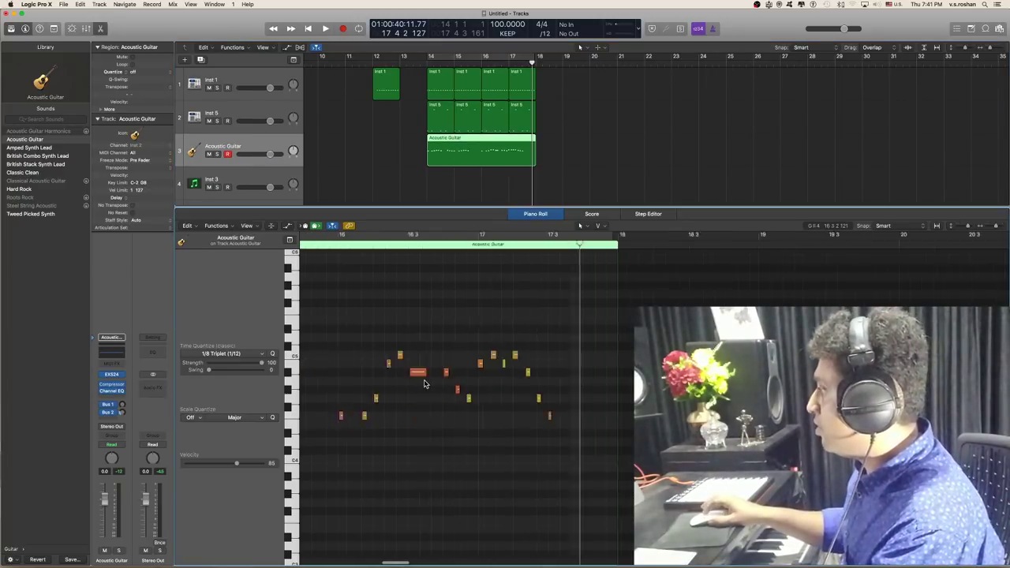
pyautogui.scroll(-5, 424, 383)
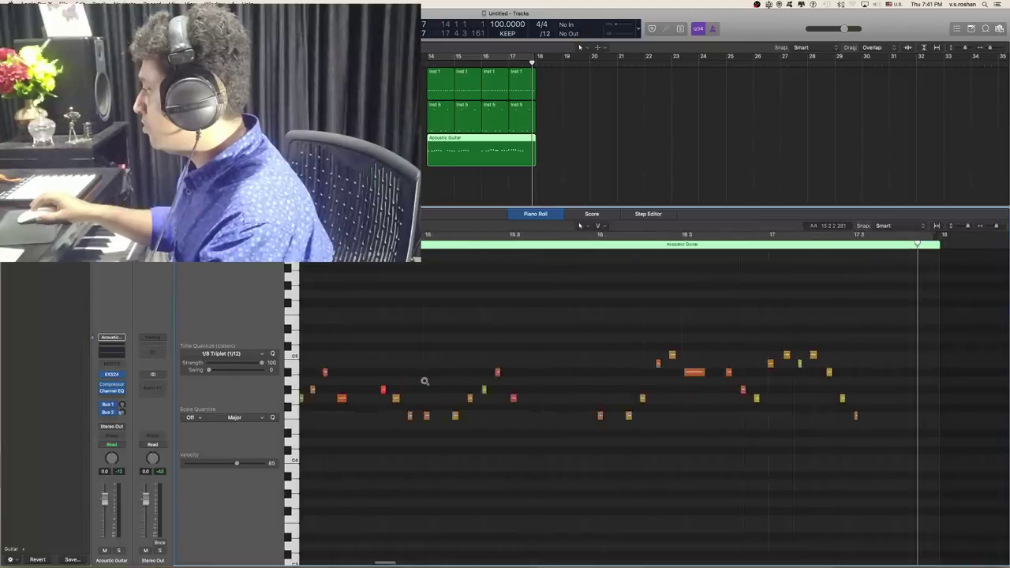
pyautogui.scroll(6, 443, 424)
pyautogui.scroll(5, 443, 423)
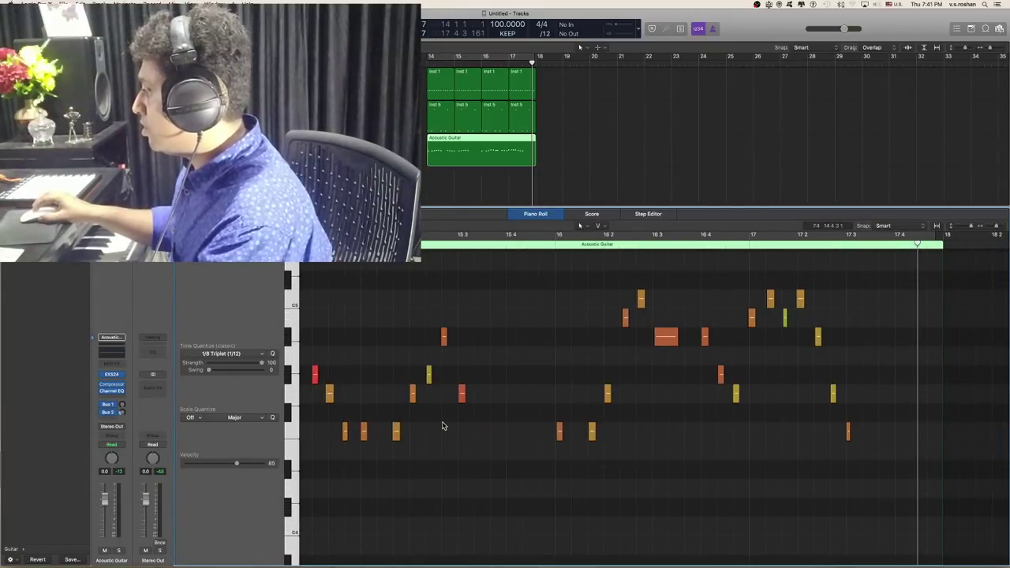
pyautogui.click(202, 420)
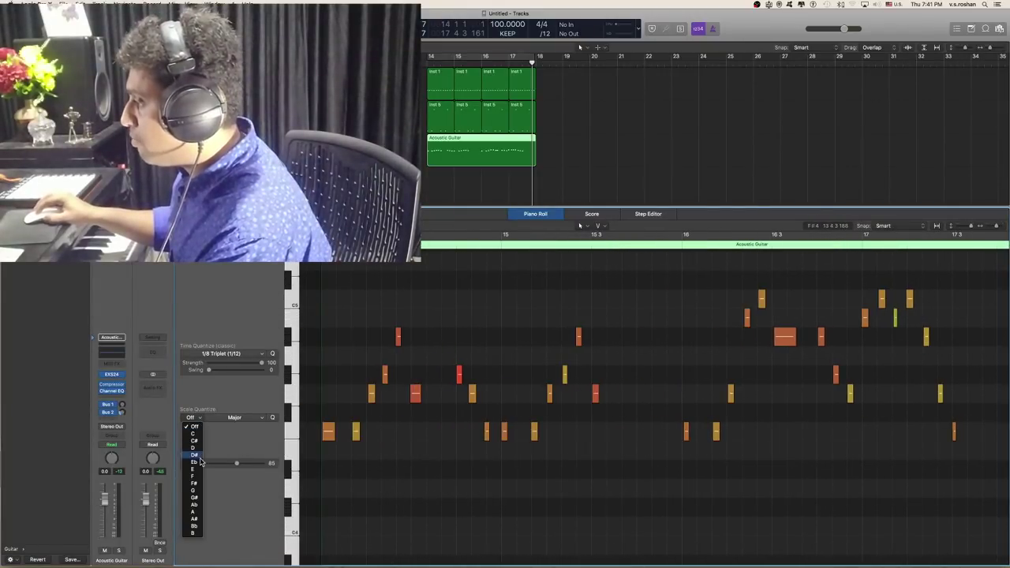
pyautogui.click(196, 476)
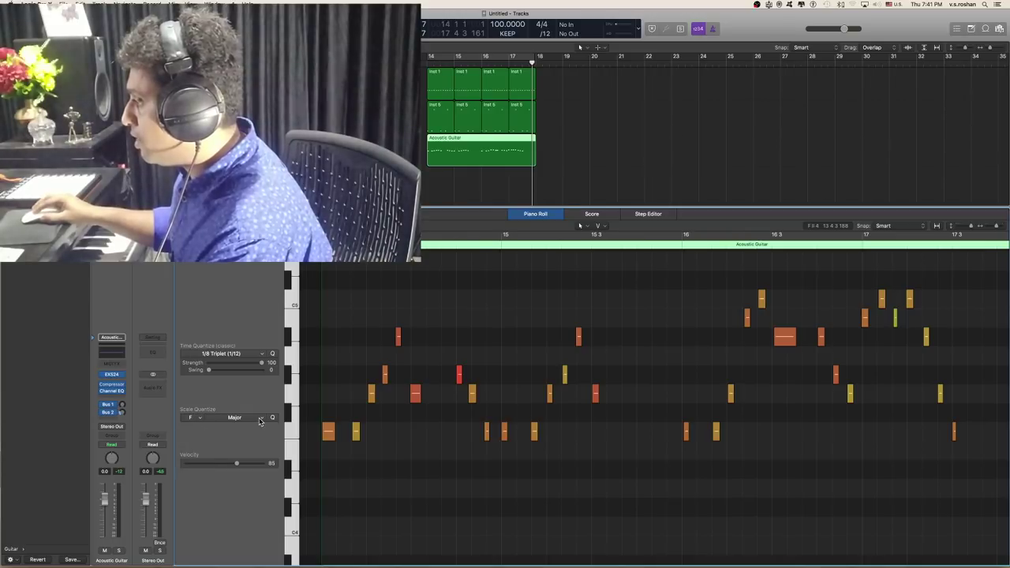
pyautogui.click(260, 421)
pyautogui.click(233, 444)
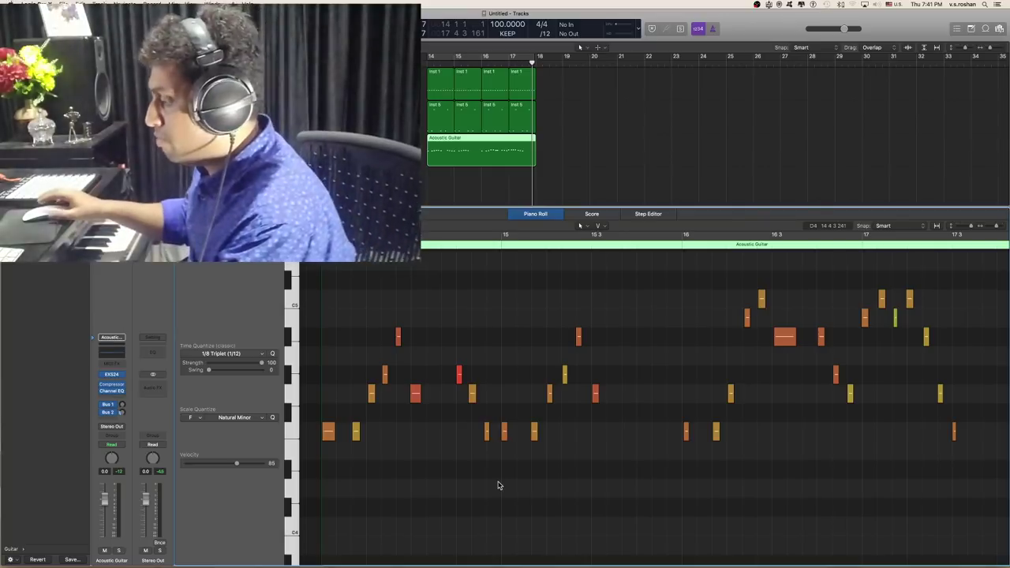
# Apply the F Natural Minor scale quantize to all guitar notes, undo it to compare the pitches, and reapply it
pyautogui.hscroll(-5, 498, 482)
pyautogui.hscroll(5, 661, 435)
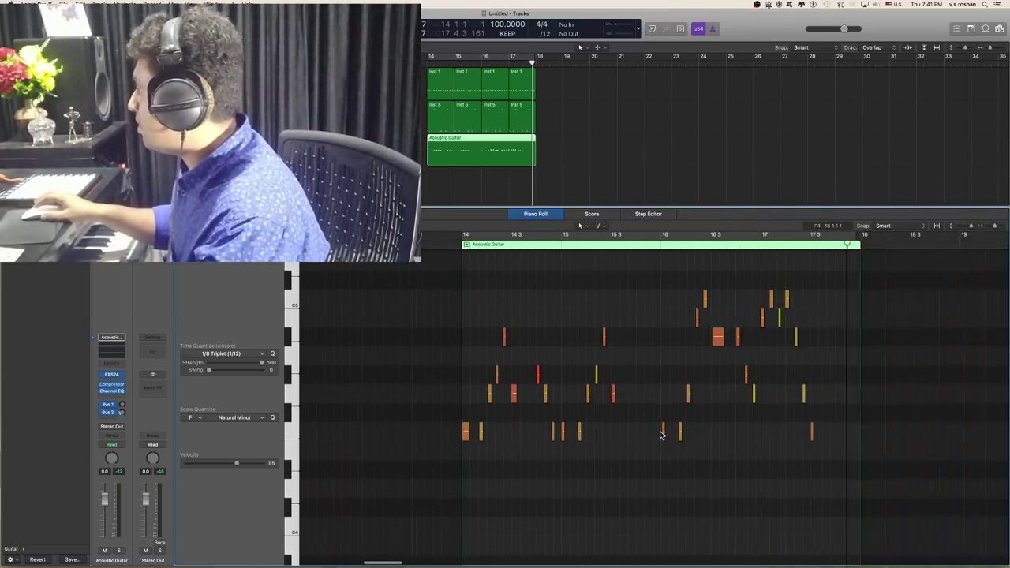
pyautogui.hscroll(5, 661, 435)
pyautogui.hscroll(-2, 611, 435)
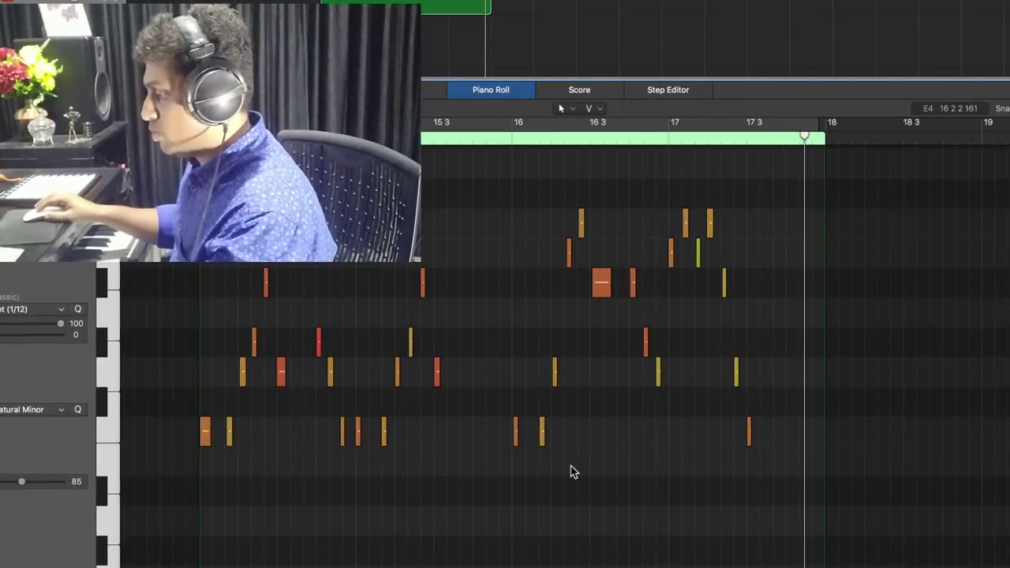
pyautogui.press('super+a')
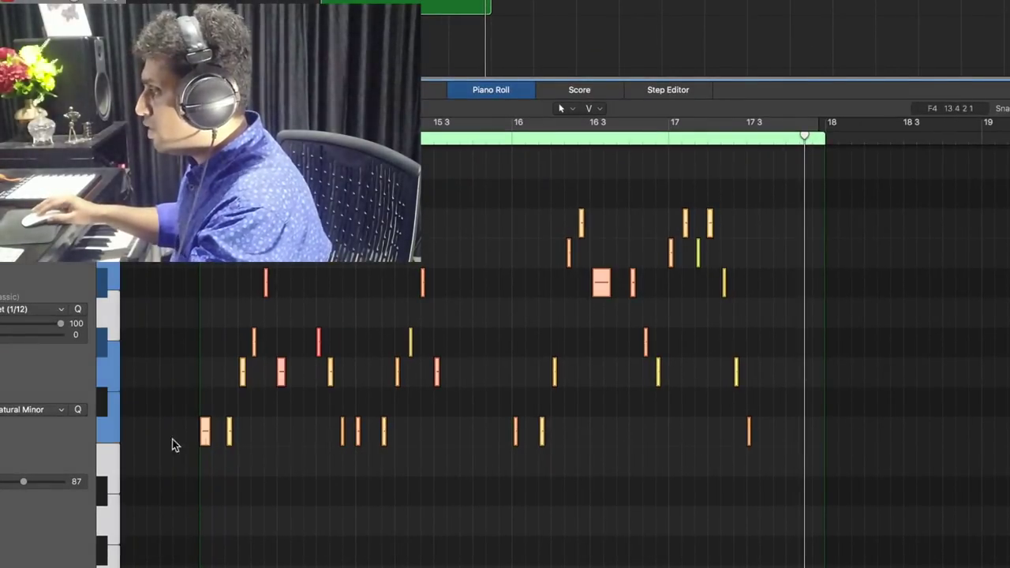
pyautogui.click(78, 411)
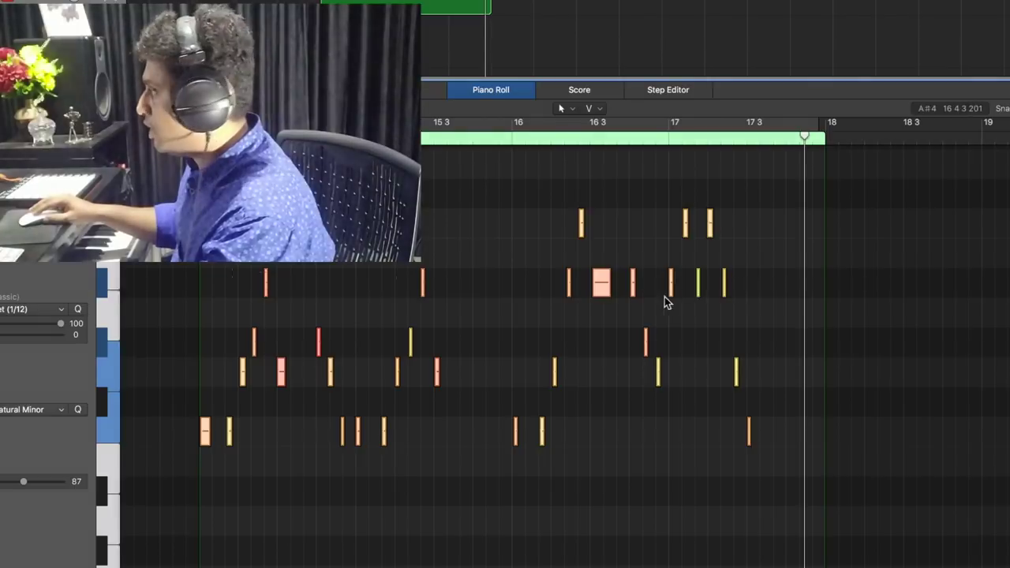
pyautogui.press('super+z')
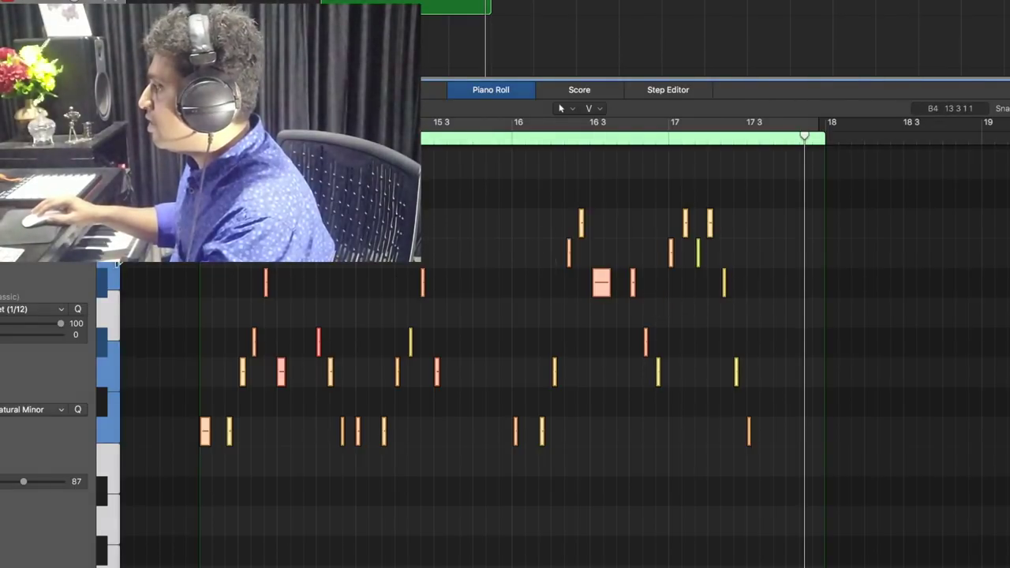
pyautogui.click(77, 409)
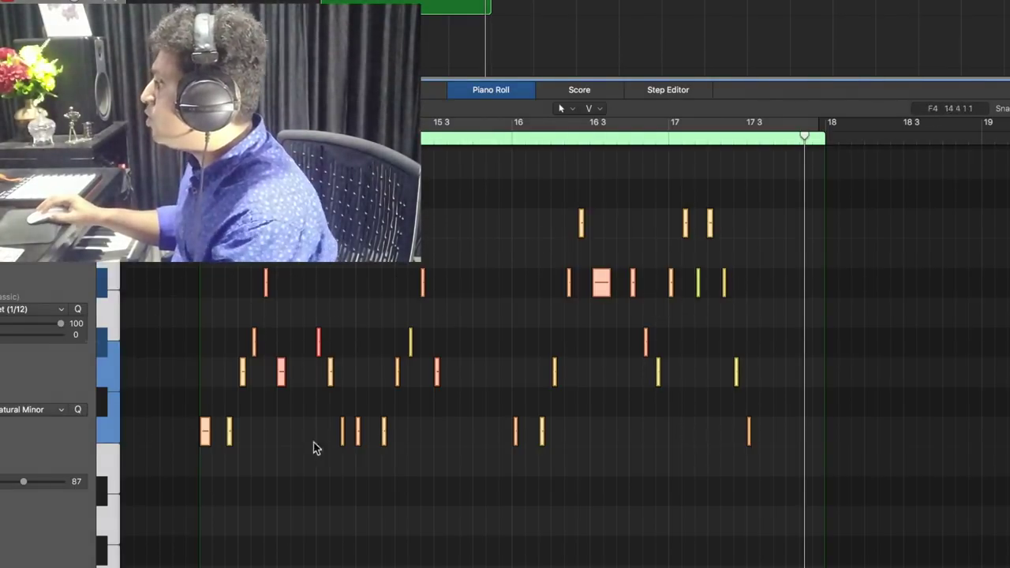
pyautogui.click(602, 485)
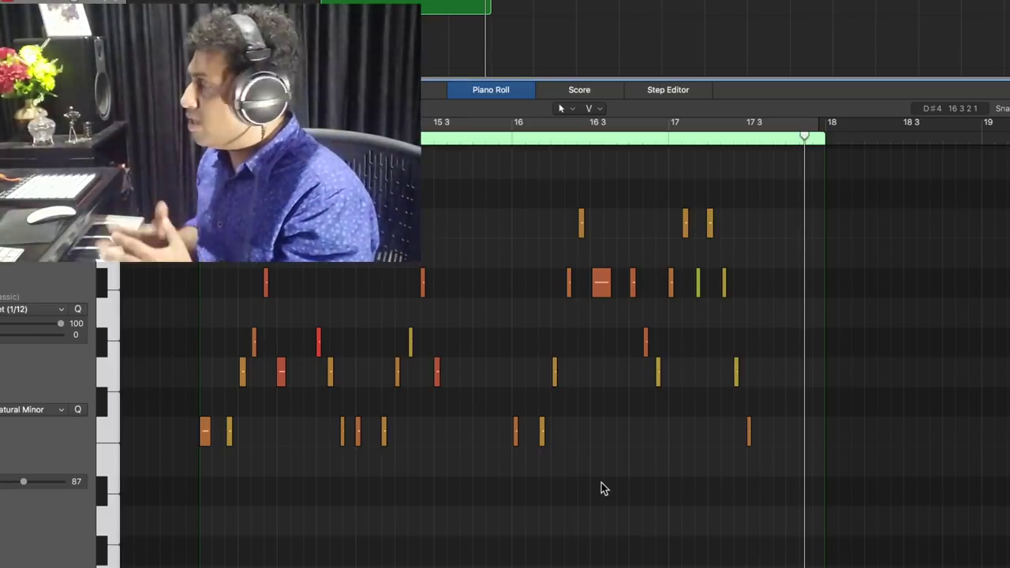